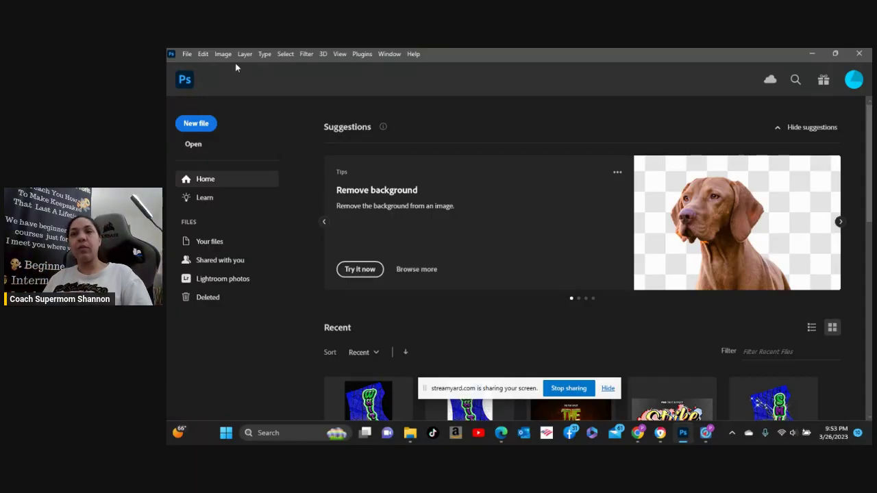
# Create a blank document from the Custom 8.5 x 11 in @ 300 ppi preset.
pyautogui.click(196, 123)
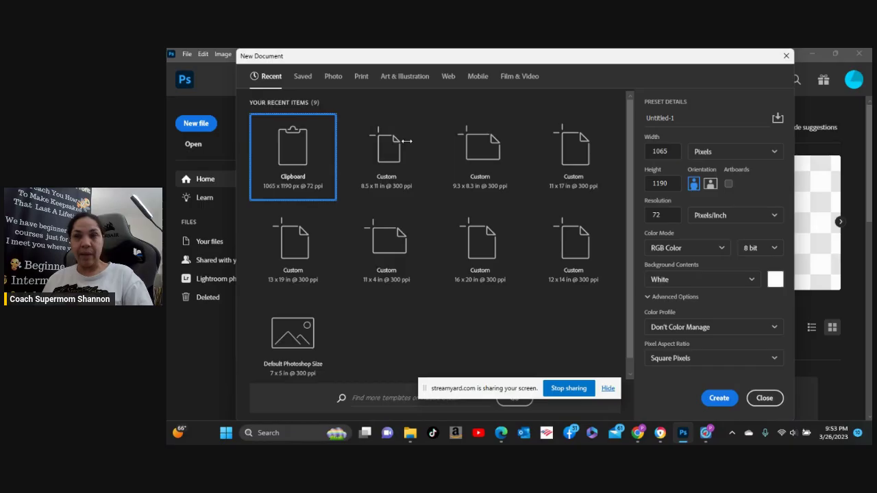
pyautogui.click(389, 156)
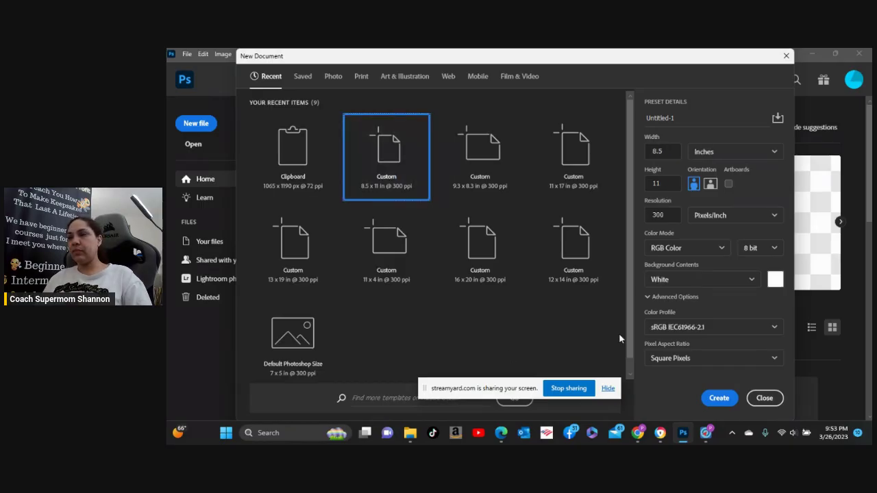
pyautogui.click(719, 398)
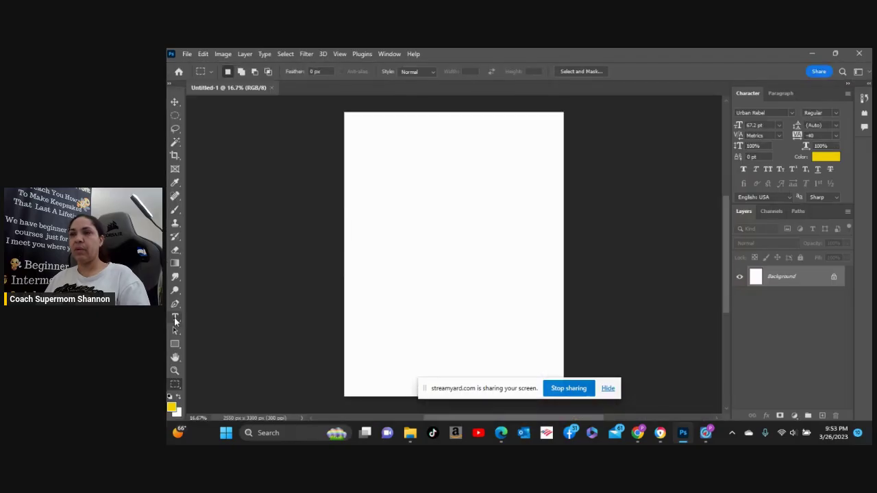
# Type 'GGGGGG' with the Vertical Type Tool, then delete it to leave an empty type layer.
pyautogui.click(175, 317)
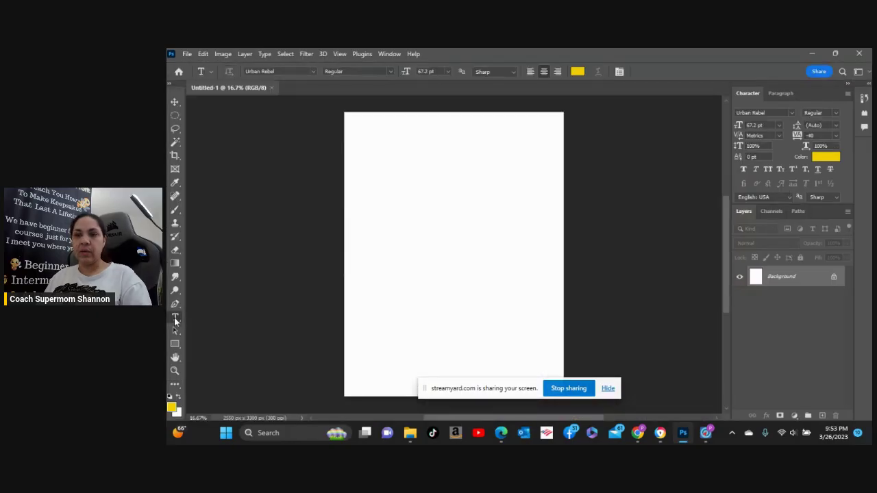
pyautogui.rightClick(176, 318)
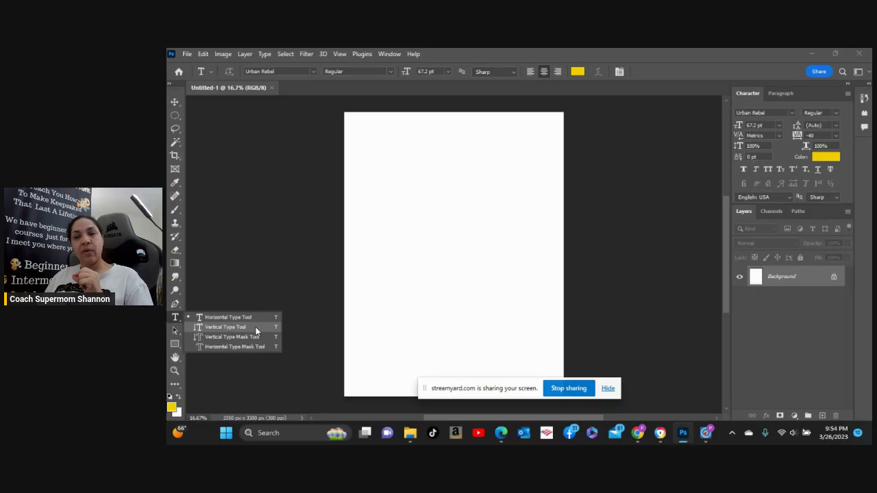
pyautogui.click(255, 327)
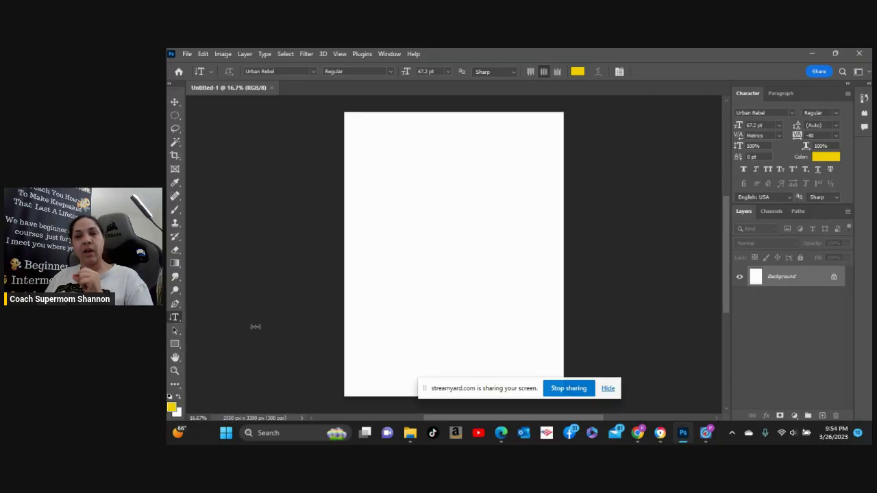
pyautogui.click(401, 176)
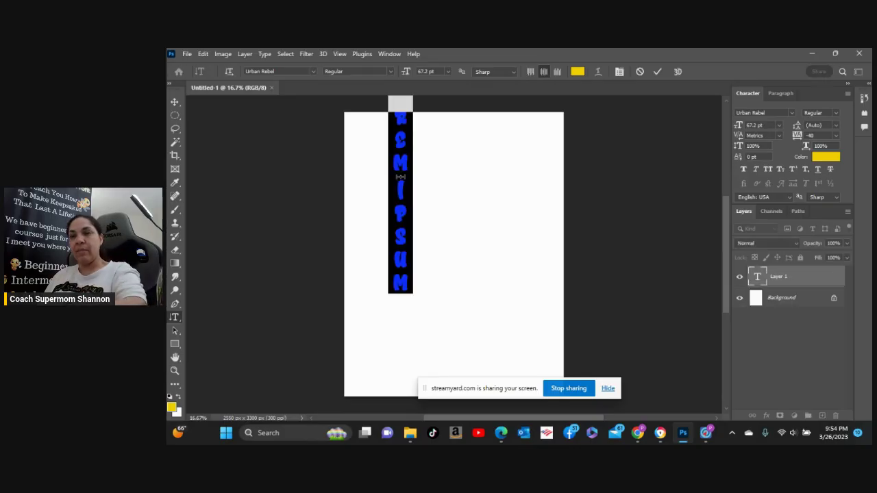
pyautogui.write('GGGGGG')
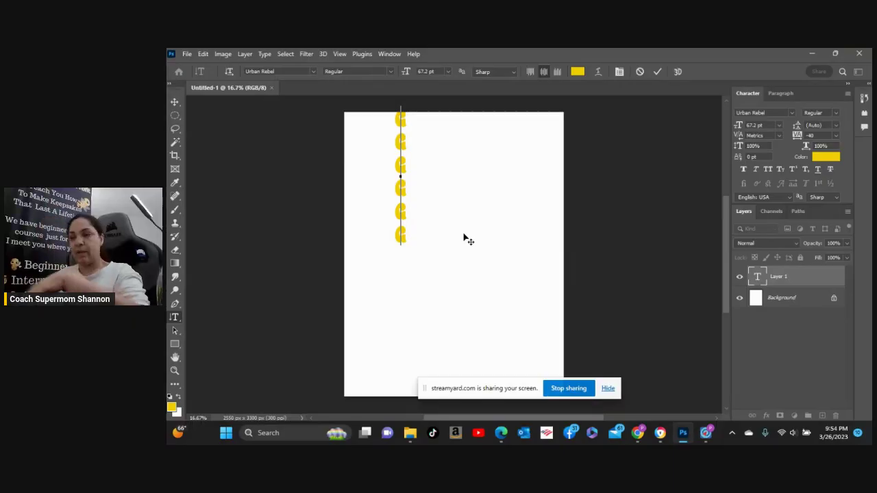
pyautogui.press('BackSpace')
pyautogui.press('BackSpace')
pyautogui.press('BackSpace')
pyautogui.press('BackSpace')
pyautogui.press('BackSpace')
pyautogui.press('BackSpace')
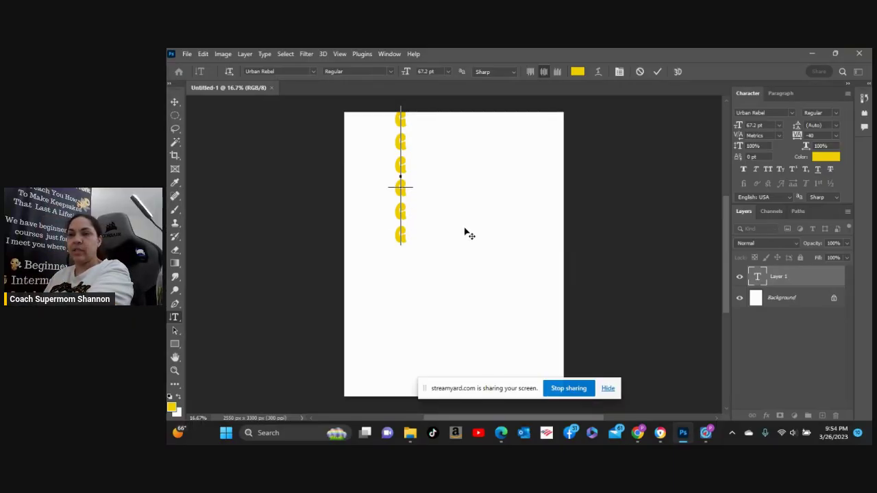
pyautogui.rightClick(175, 317)
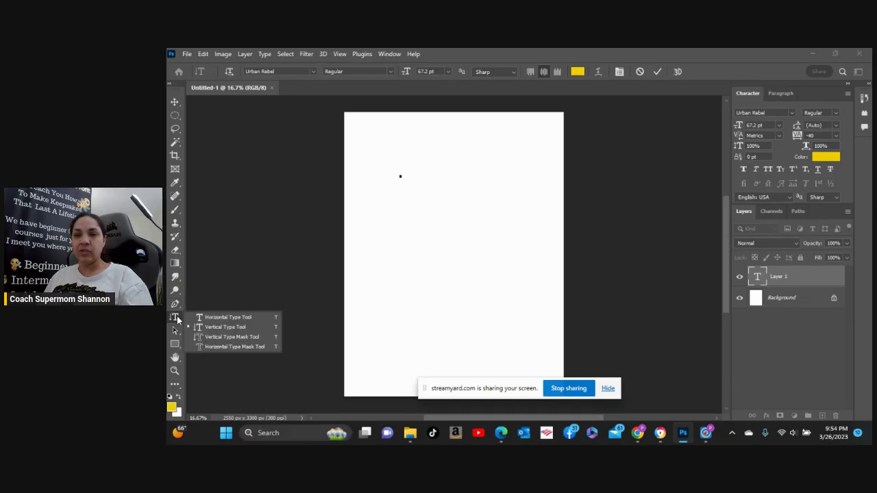
# With the Horizontal Type Tool, set the text colour to near-black 050505.
pyautogui.click(234, 316)
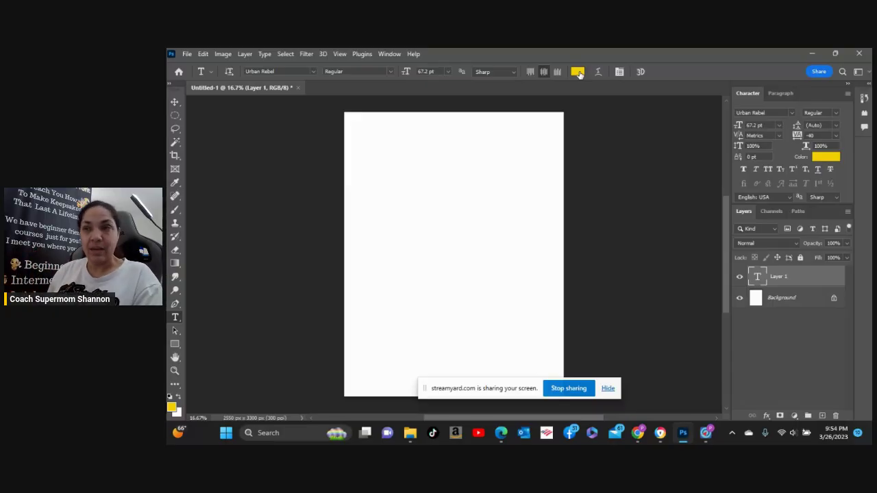
pyautogui.click(578, 72)
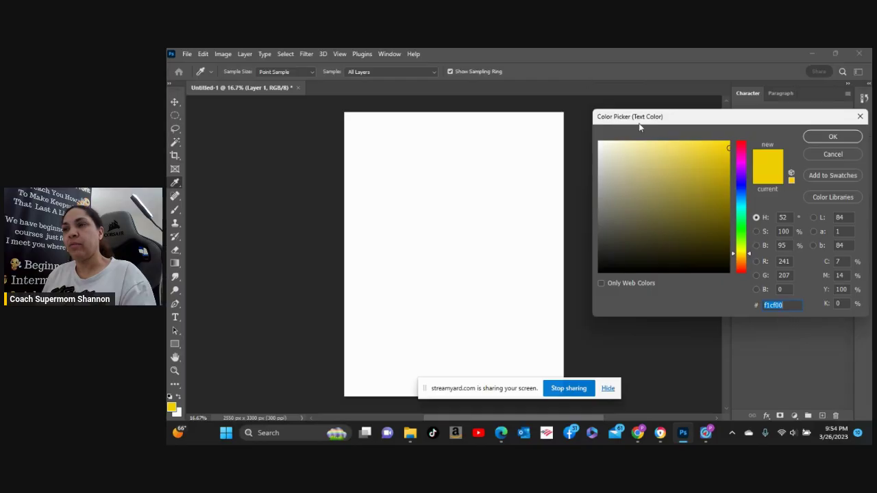
pyautogui.click(842, 157)
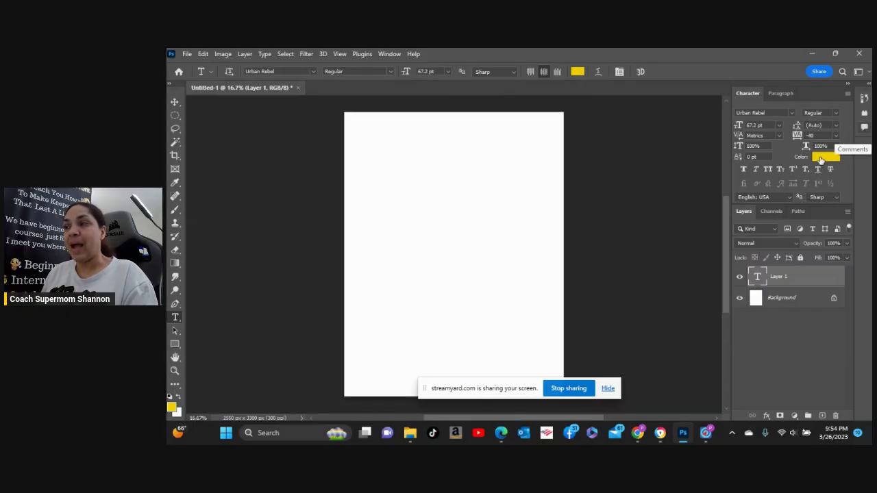
pyautogui.click(581, 72)
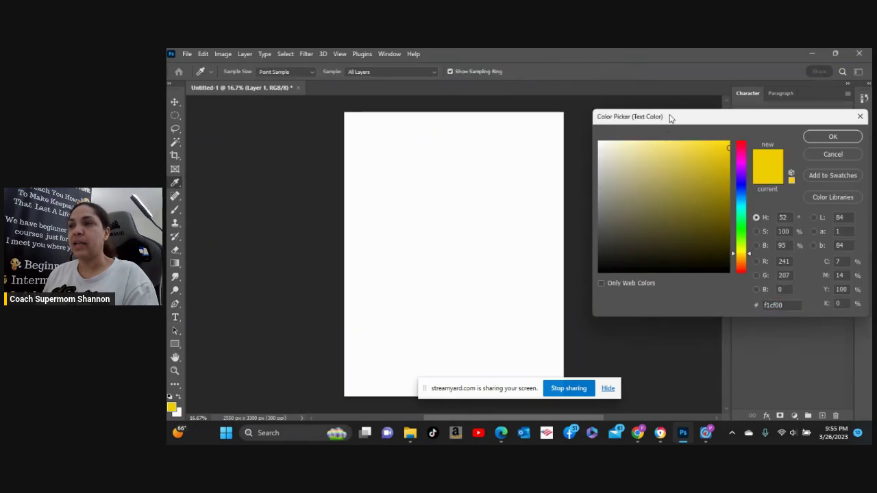
pyautogui.moveTo(688, 120); pyautogui.dragTo(606, 98)
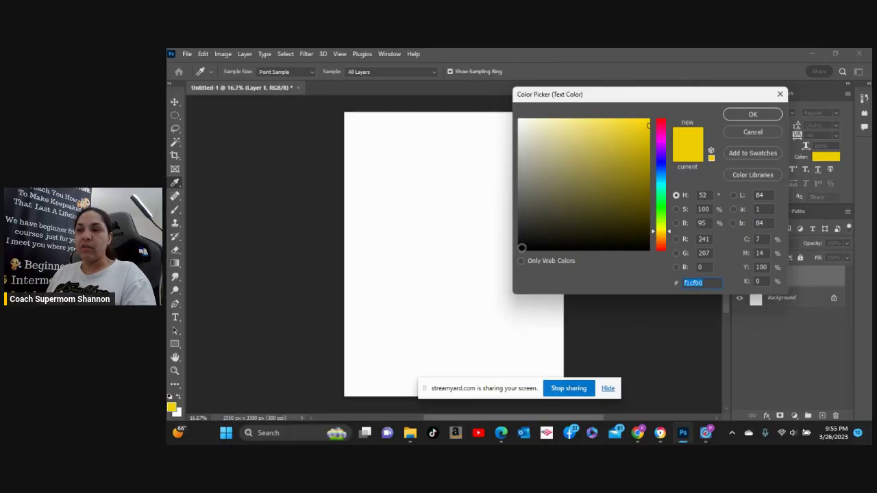
pyautogui.click(521, 248)
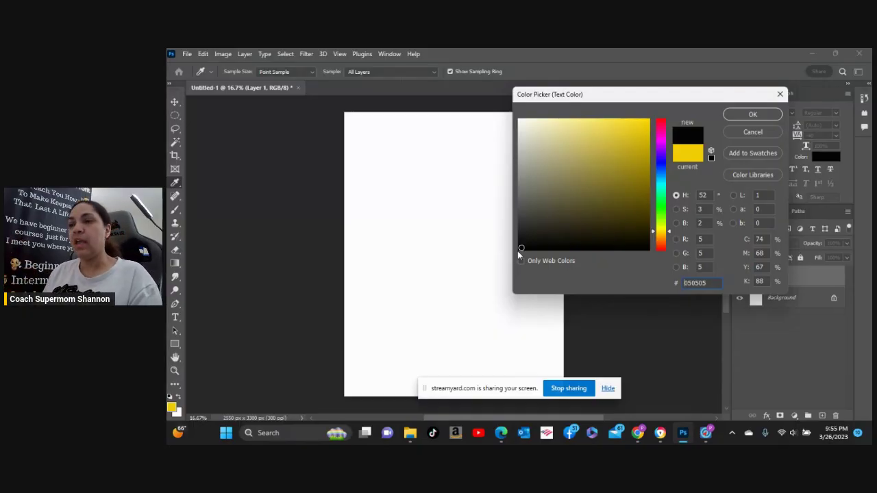
pyautogui.click(518, 120)
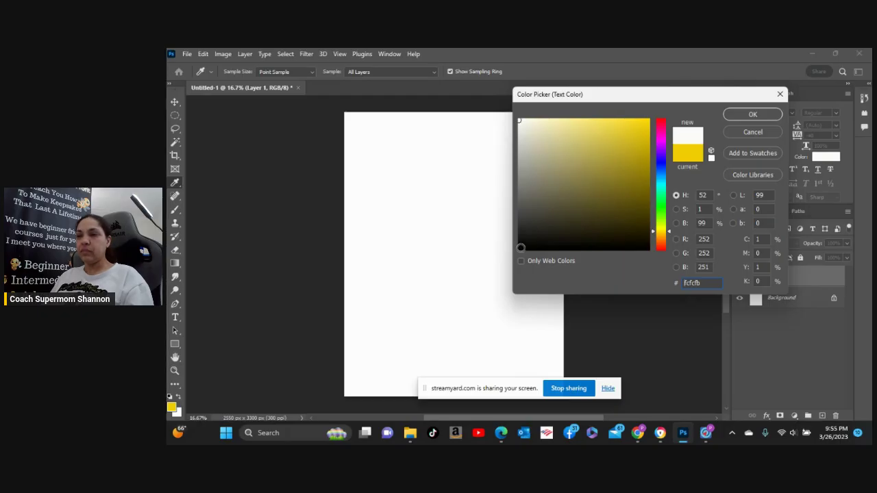
pyautogui.click(520, 247)
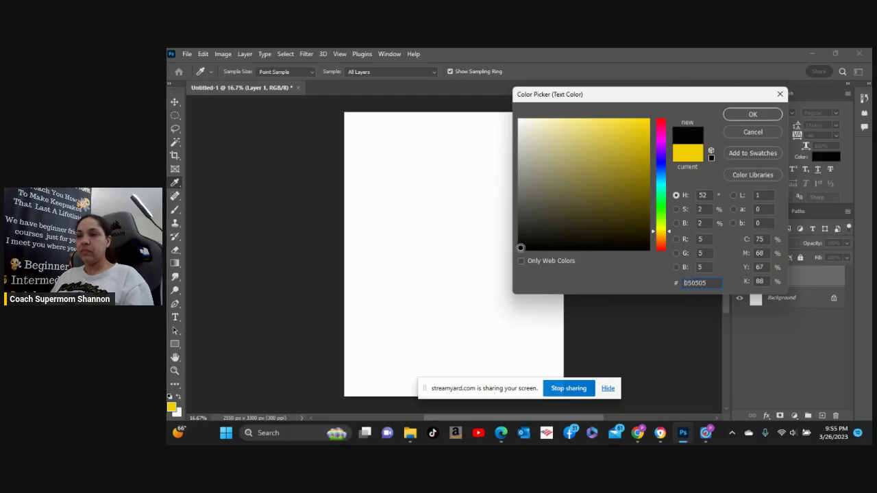
pyautogui.click(753, 116)
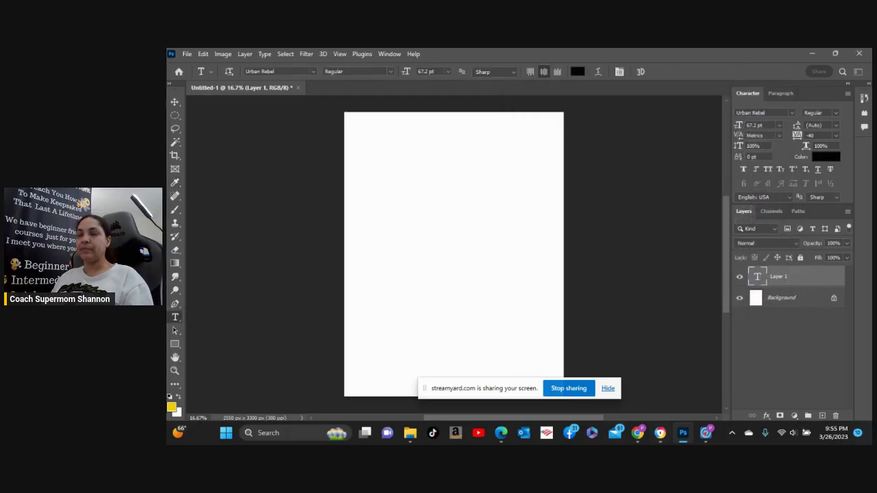
# Add placeholder text at the upper left in the Astra Script font and commit it.
pyautogui.click(383, 208)
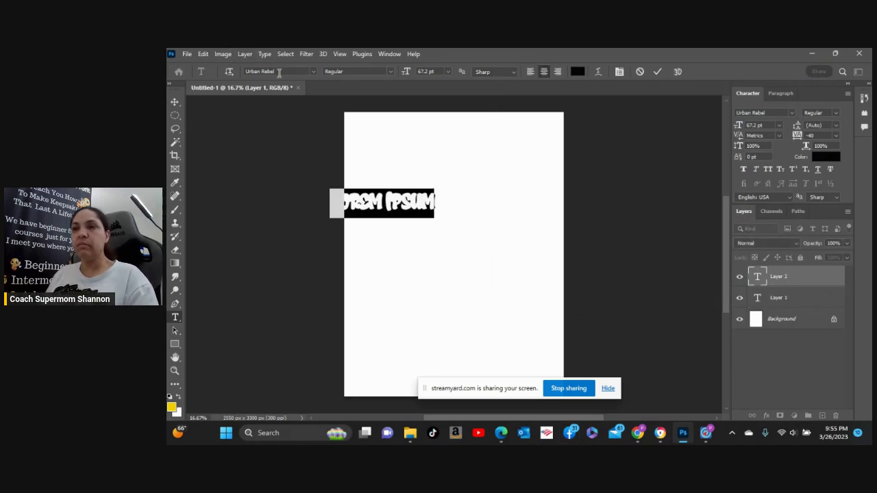
pyautogui.click(312, 71)
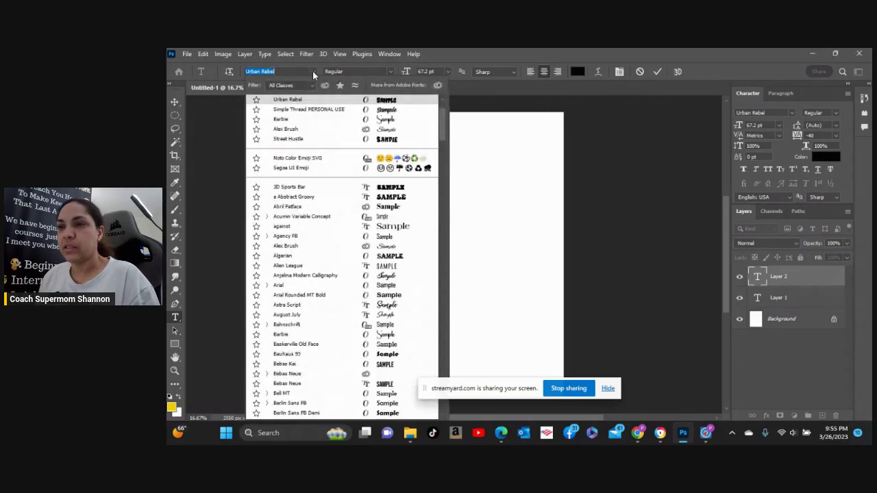
pyautogui.click(300, 306)
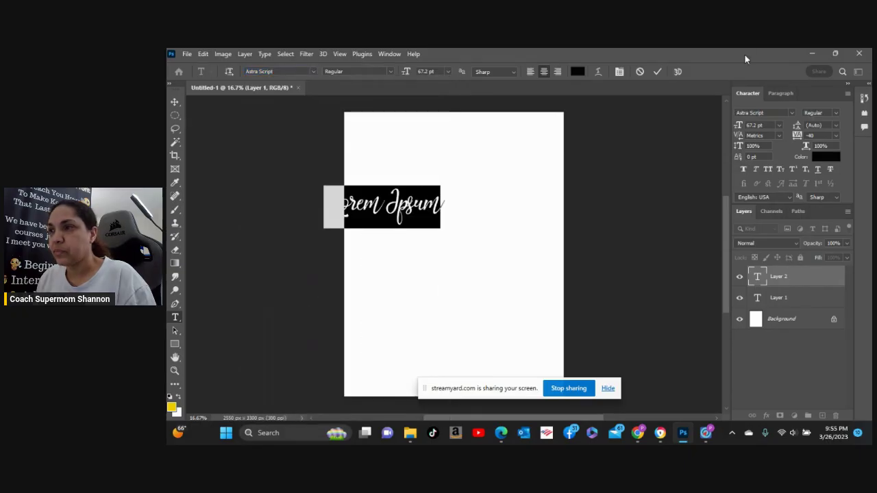
pyautogui.click(656, 71)
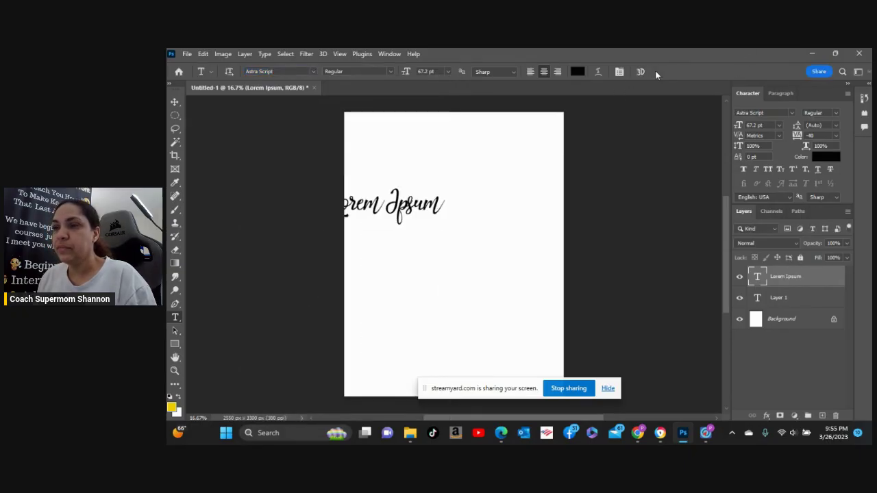
# Move the script text to the page centre and replace the placeholder with the first name.
pyautogui.click(175, 103)
pyautogui.moveTo(402, 209); pyautogui.dragTo(469, 202)
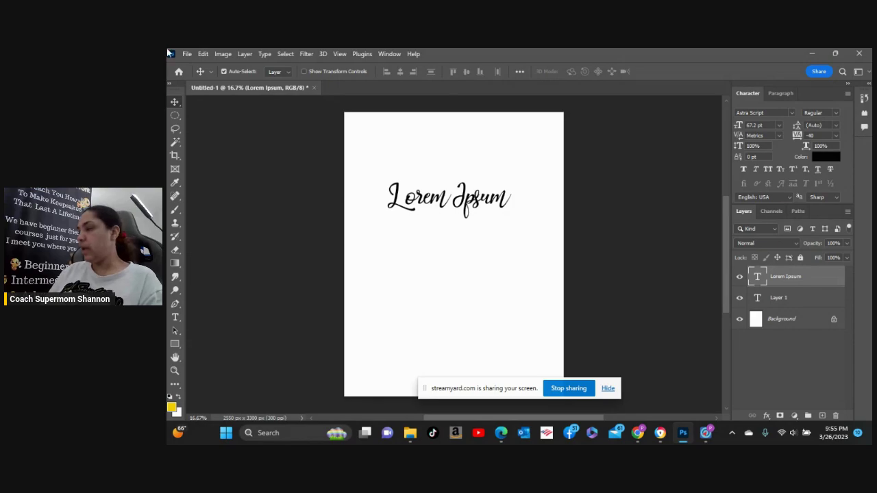
pyautogui.doubleClick(471, 198)
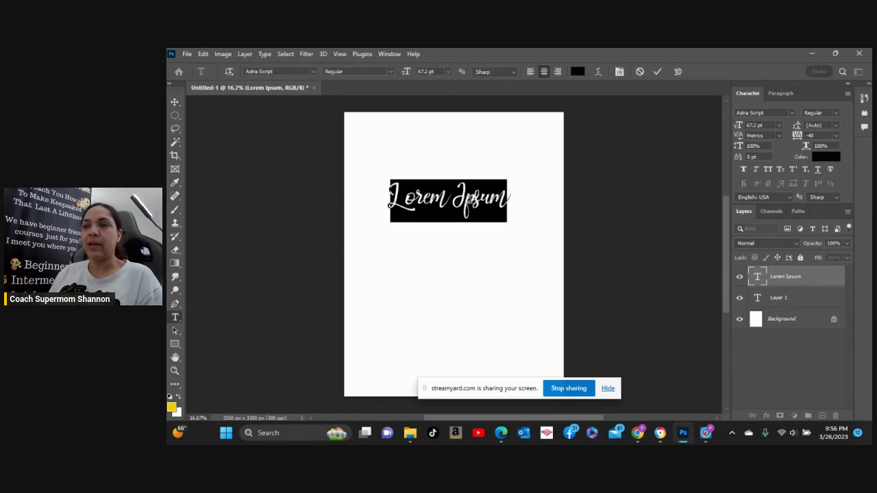
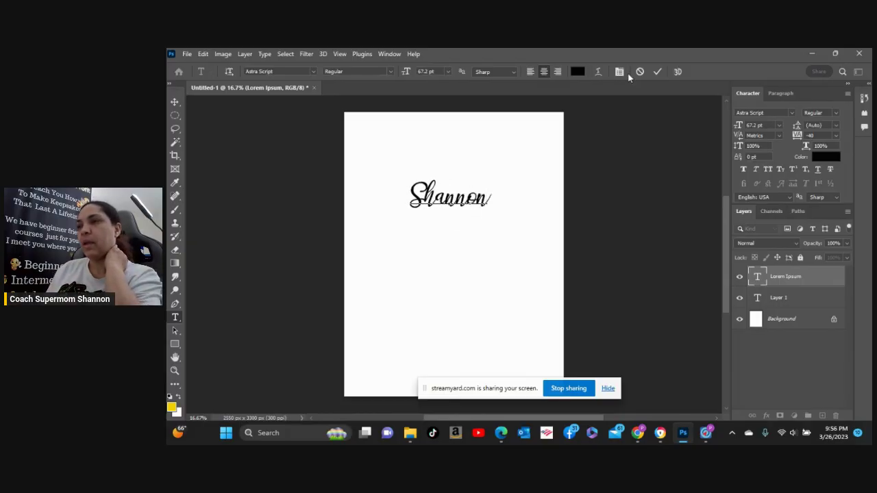
pyautogui.click(655, 71)
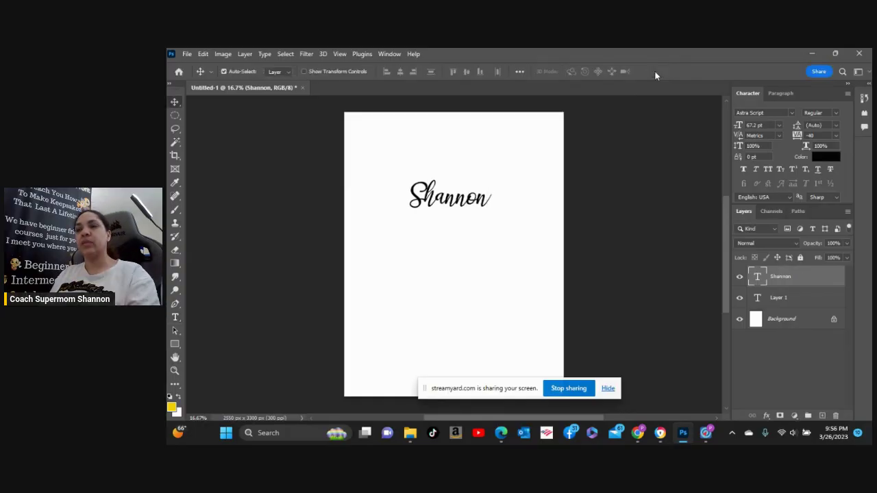
# Hide the Layer 1 text and move the first-name text slightly lower.
pyautogui.moveTo(453, 209)
pyautogui.mouseDown()
pyautogui.moveTo(442, 216)
pyautogui.moveTo(456, 220)
pyautogui.moveTo(449, 238)
pyautogui.moveTo(466, 220)
pyautogui.mouseUp()
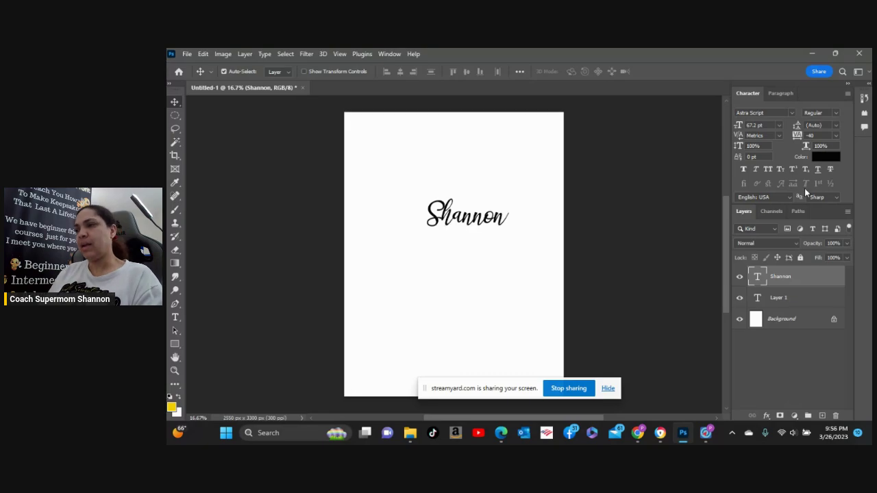
pyautogui.click(740, 298)
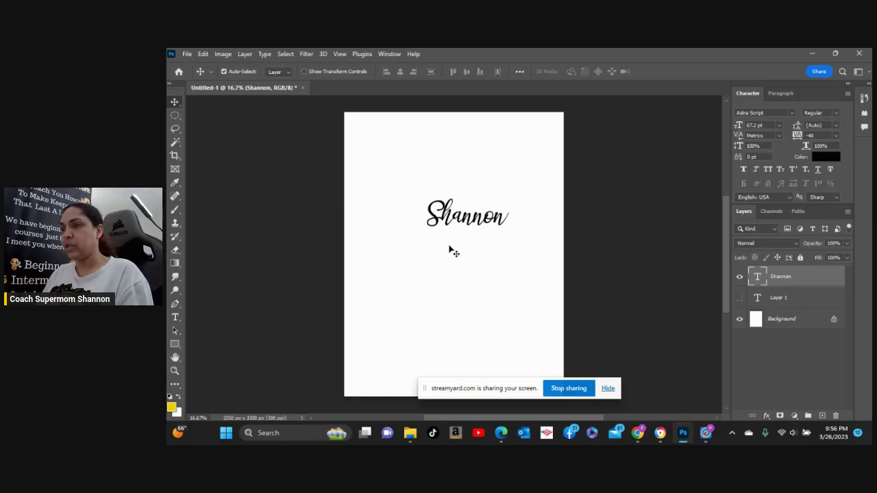
pyautogui.moveTo(467, 218)
pyautogui.mouseDown()
pyautogui.moveTo(458, 215)
pyautogui.moveTo(472, 236)
pyautogui.moveTo(472, 209)
pyautogui.moveTo(452, 224)
pyautogui.mouseUp()
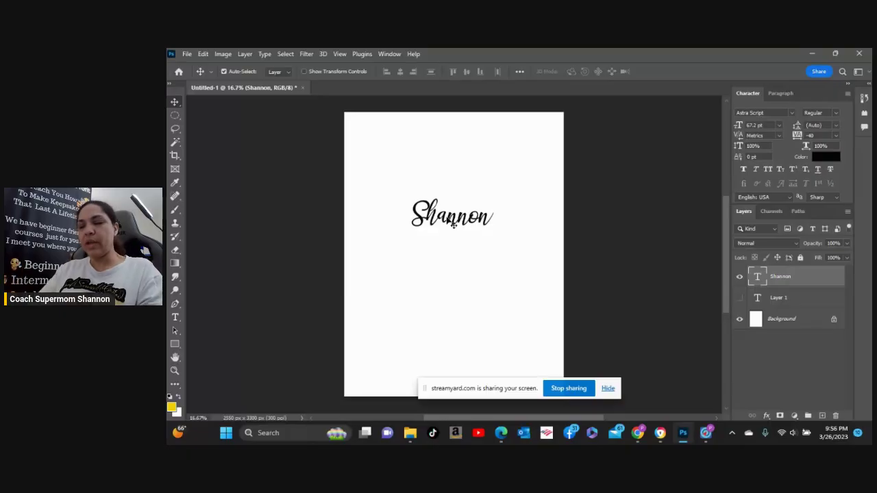
# Scale the first-name text up to about 234% and nudge it slightly left.
pyautogui.hotkey('ctrl', 't')
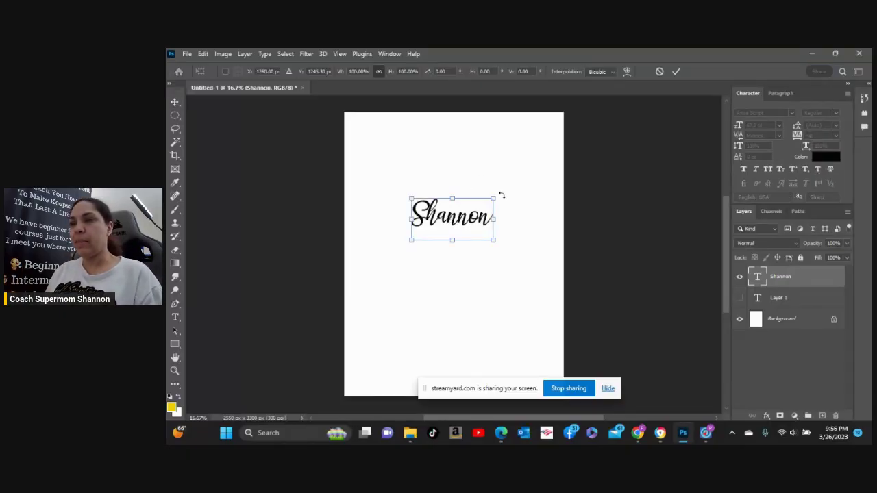
pyautogui.moveTo(493, 199); pyautogui.dragTo(554, 139)
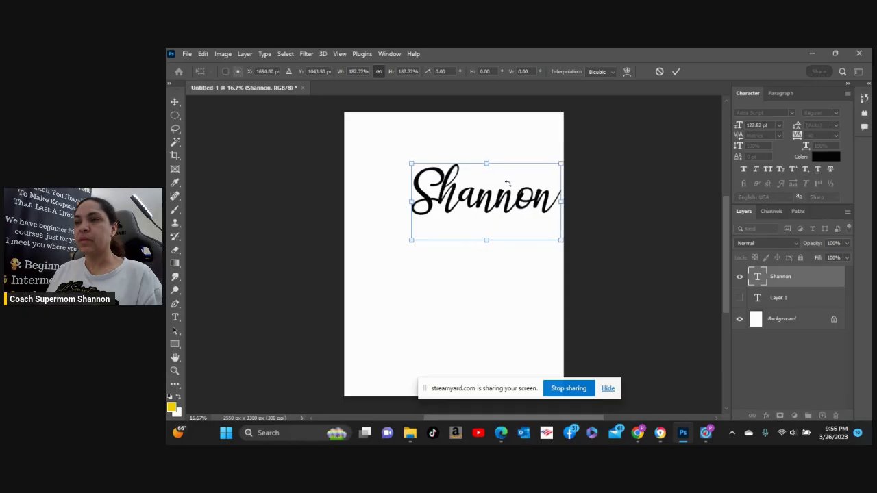
pyautogui.moveTo(401, 249); pyautogui.dragTo(365, 260)
pyautogui.press('Return')
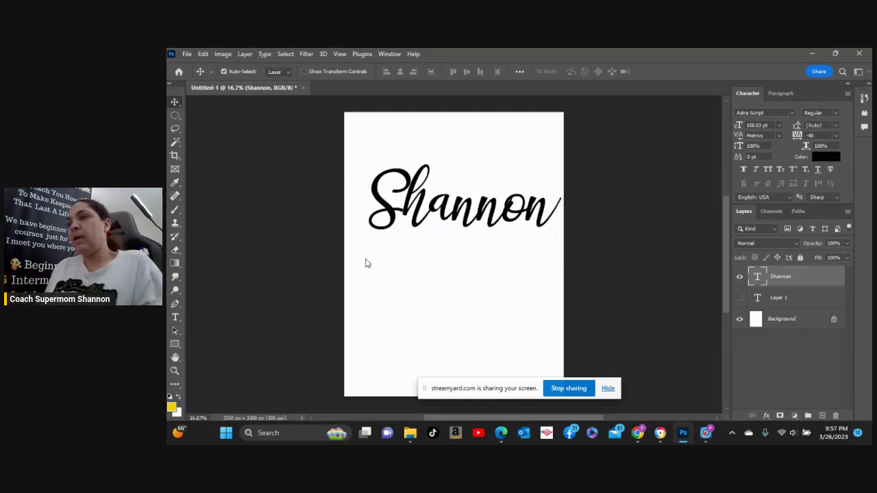
pyautogui.moveTo(455, 218); pyautogui.dragTo(452, 226)
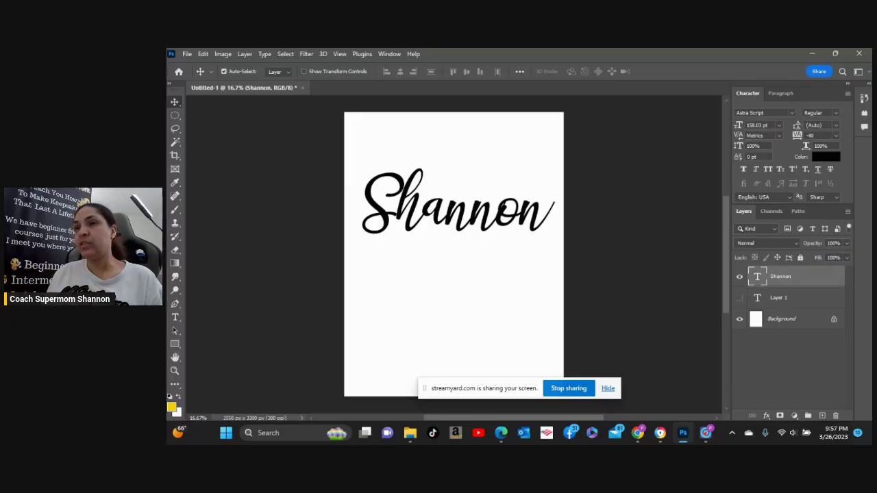
pyautogui.click(222, 55)
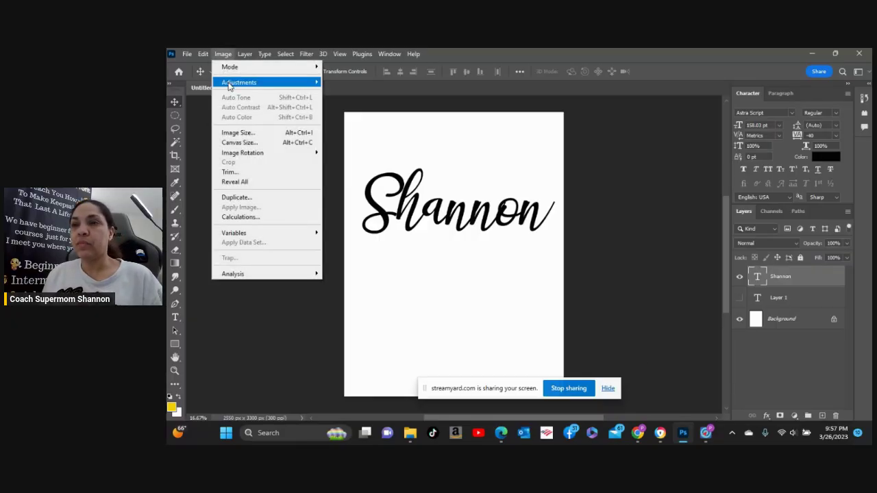
pyautogui.moveTo(231, 85)
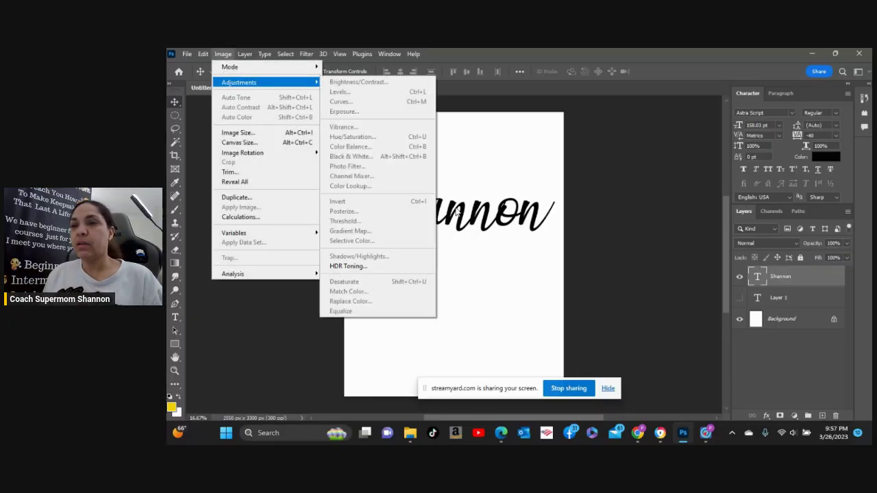
pyautogui.click(456, 214)
pyautogui.doubleClick(453, 213)
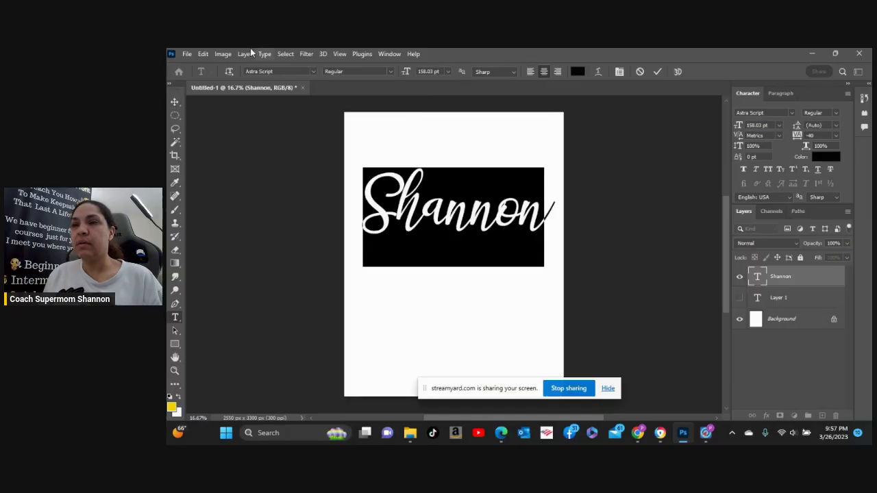
pyautogui.click(222, 55)
pyautogui.moveTo(203, 56)
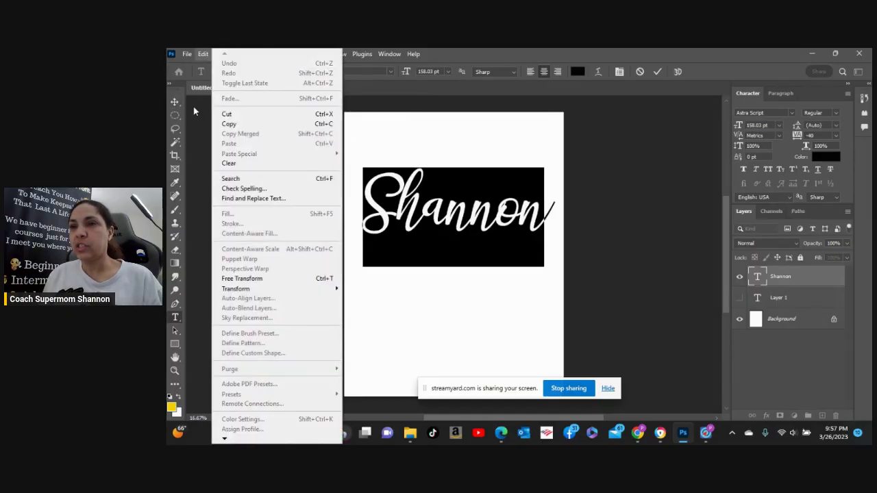
pyautogui.press('Escape')
pyautogui.click(209, 87)
pyautogui.click(244, 55)
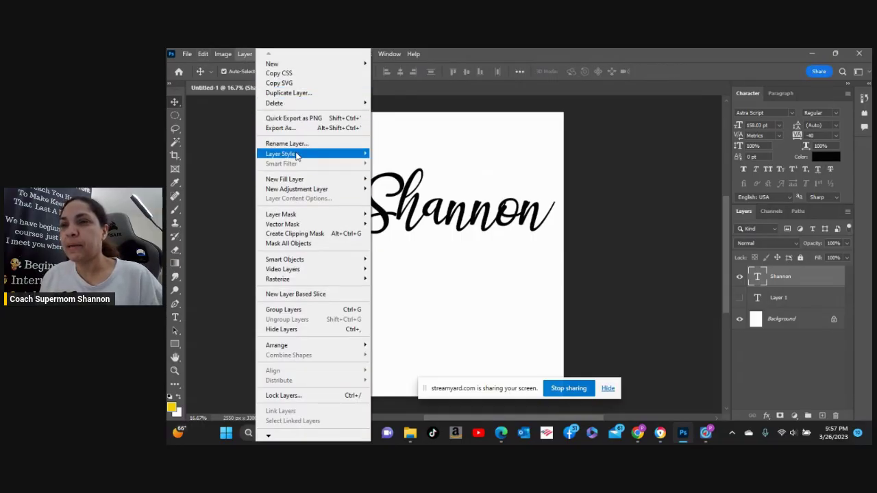
pyautogui.moveTo(282, 152)
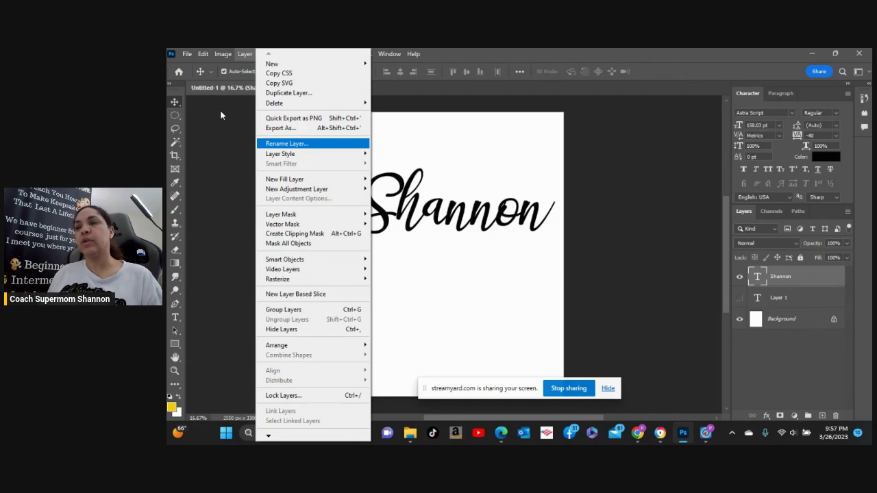
pyautogui.click(220, 110)
pyautogui.click(220, 110)
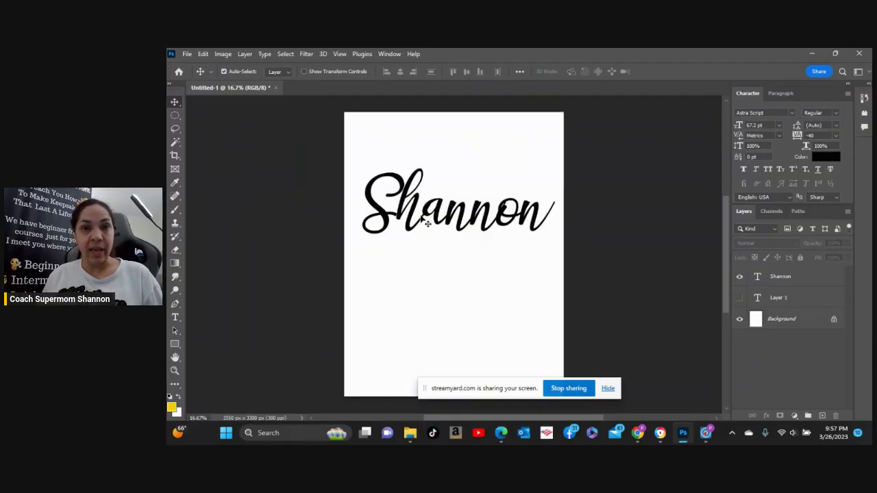
pyautogui.click(423, 218)
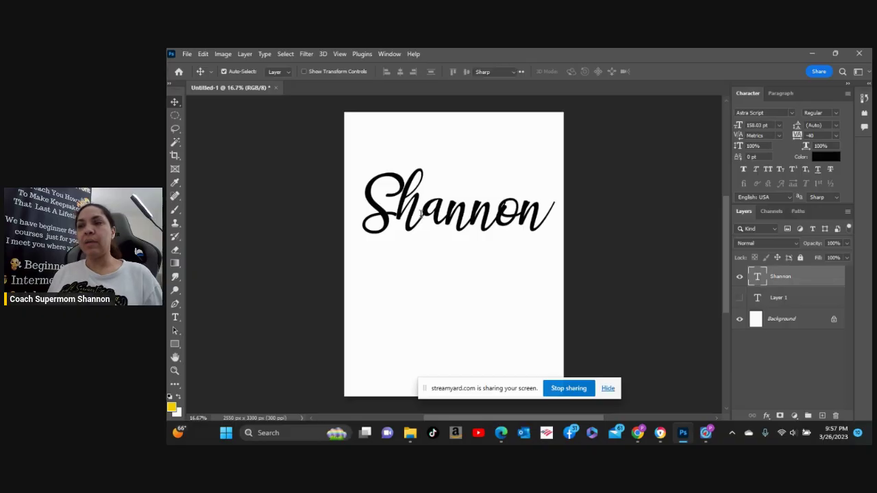
pyautogui.doubleClick(421, 215)
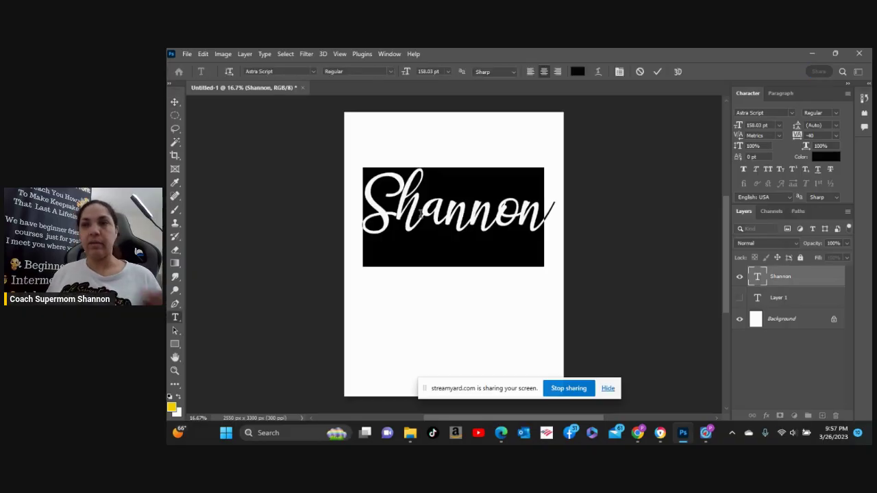
pyautogui.click(223, 55)
pyautogui.click(222, 55)
pyautogui.click(203, 54)
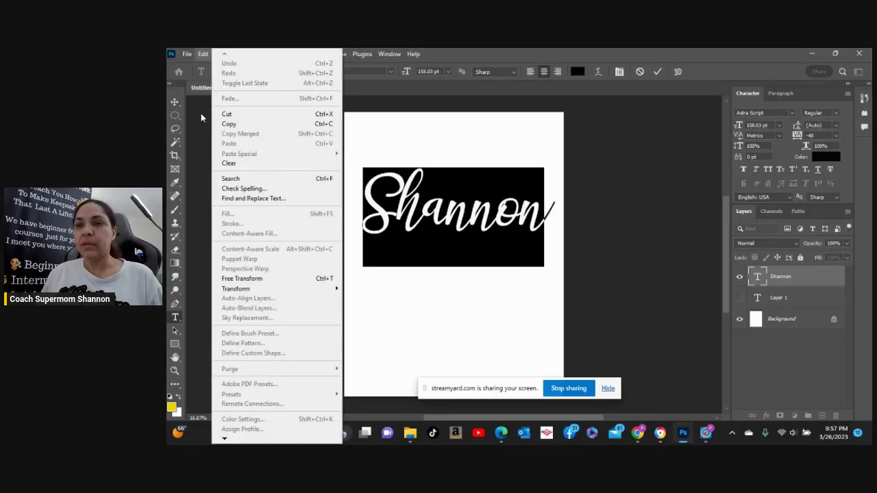
pyautogui.click(200, 113)
pyautogui.press('Escape')
pyautogui.press('v')
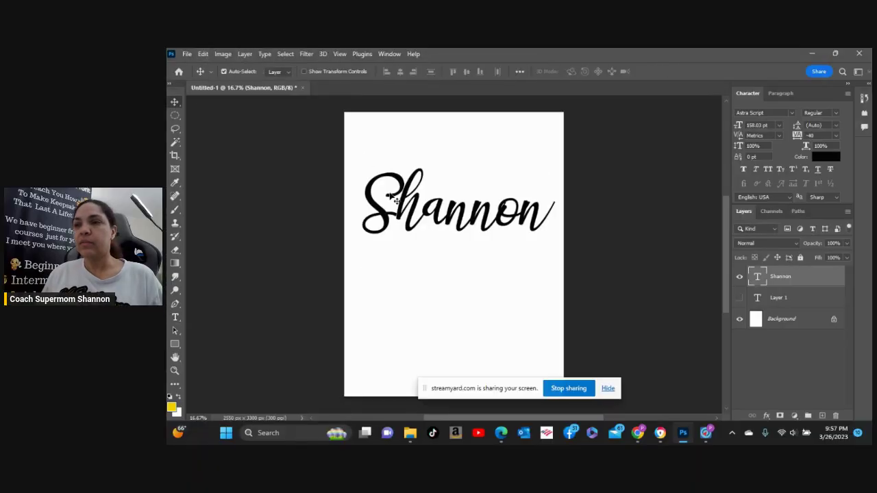
pyautogui.doubleClick(394, 198)
pyautogui.click(222, 54)
pyautogui.moveTo(208, 53)
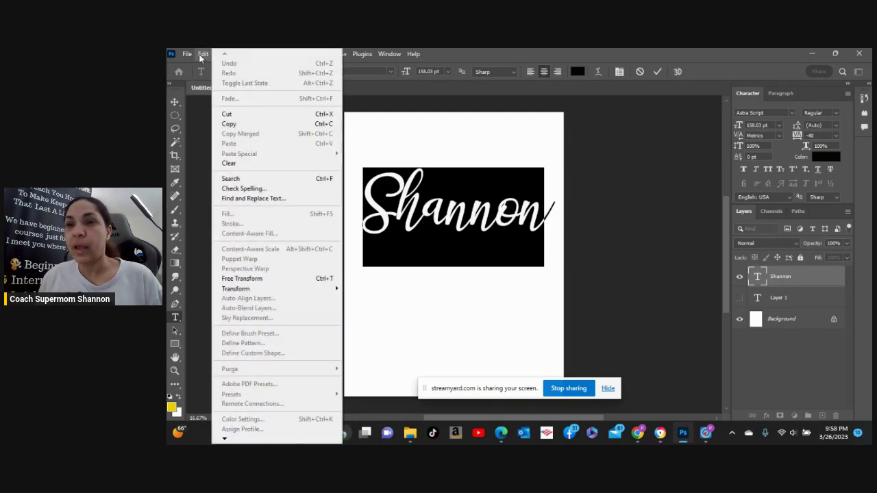
pyautogui.moveTo(245, 53)
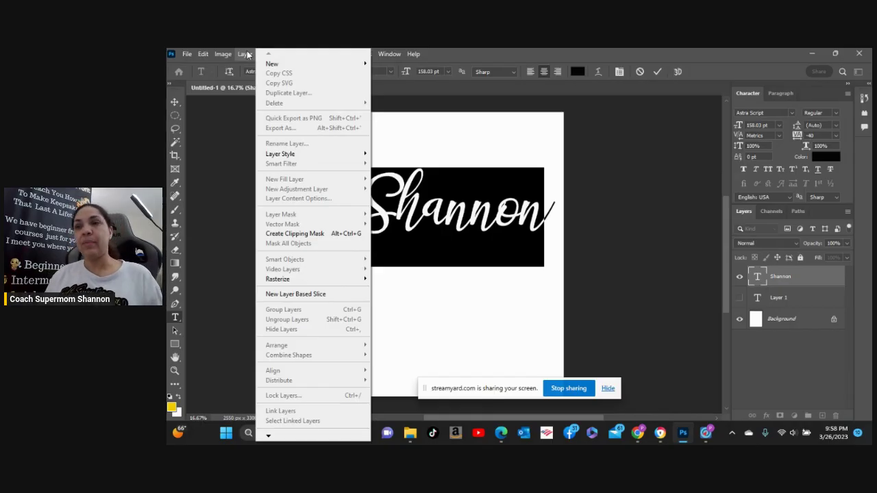
pyautogui.moveTo(284, 156)
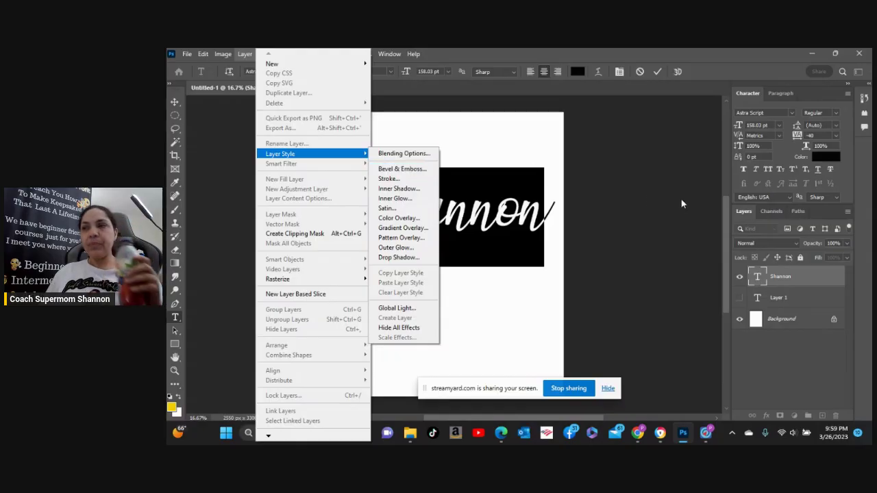
pyautogui.click(647, 192)
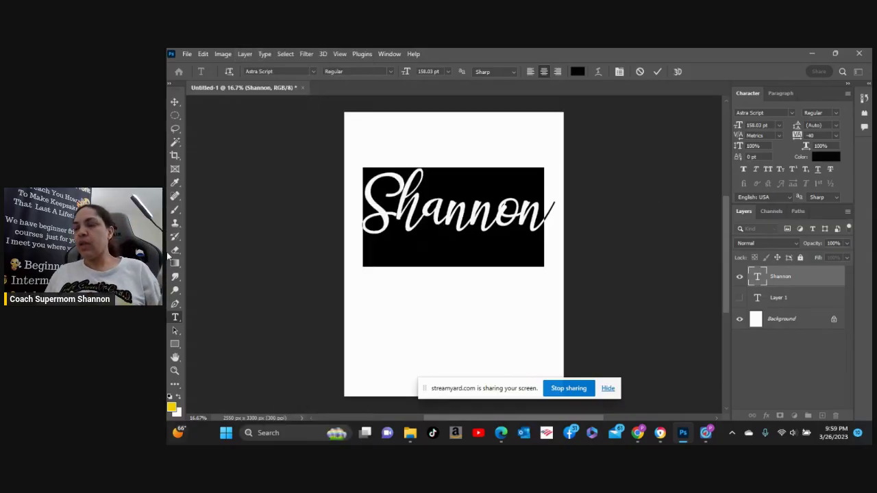
# Commit the text, open the first-name layer's Blending Options, and enable Color Overlay.
pyautogui.click(796, 276)
pyautogui.press('v')
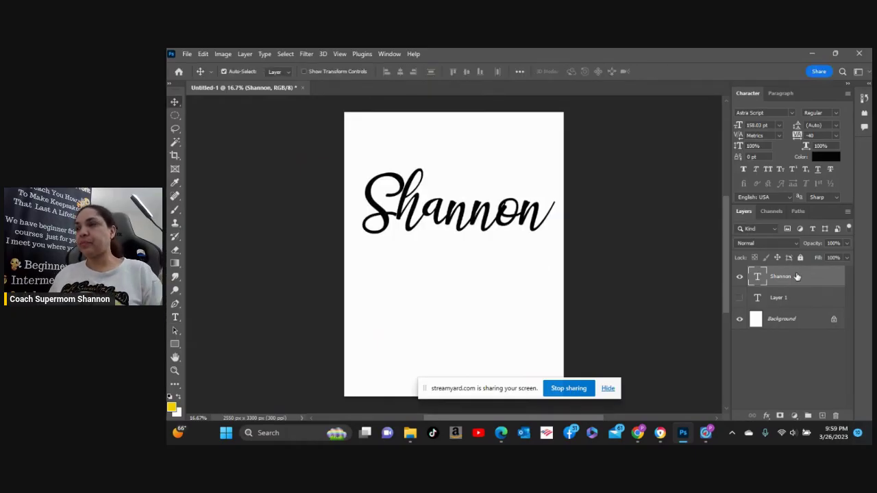
pyautogui.rightClick(797, 276)
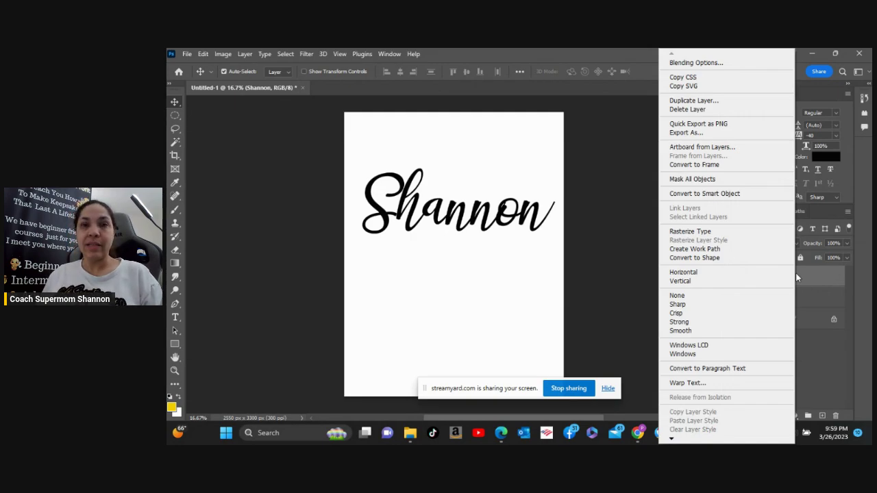
pyautogui.click(731, 63)
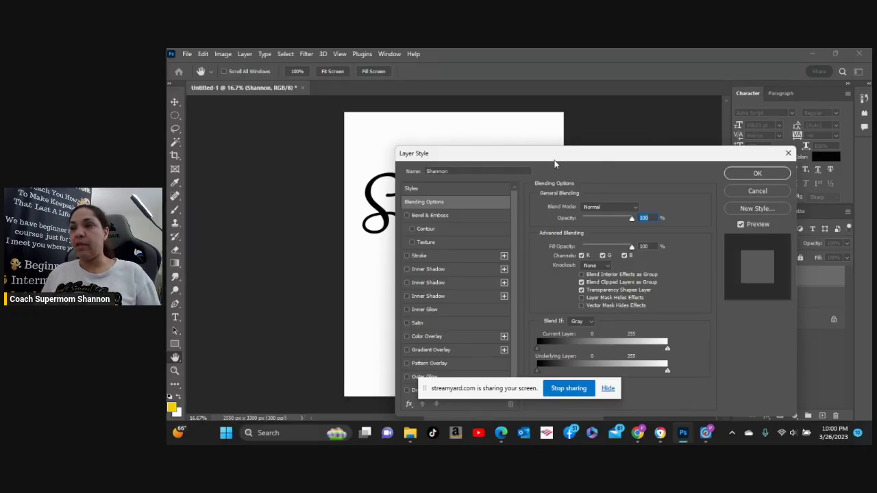
pyautogui.moveTo(555, 164); pyautogui.dragTo(607, 126)
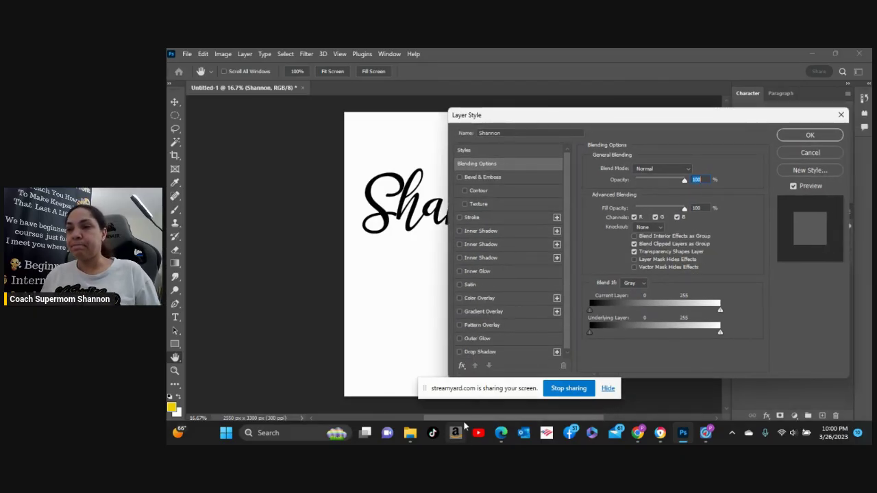
pyautogui.click(459, 298)
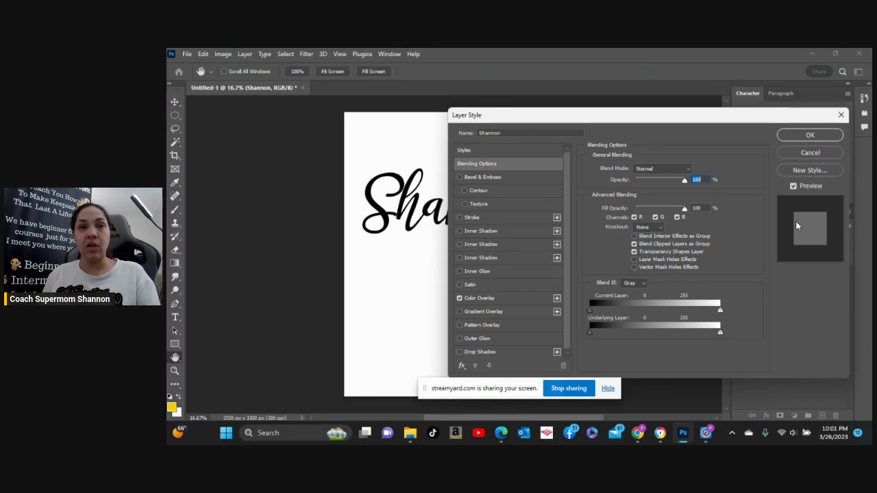
# Set the Color Overlay to bright red f60404 at 100% opacity.
pyautogui.moveTo(541, 117); pyautogui.dragTo(584, 83)
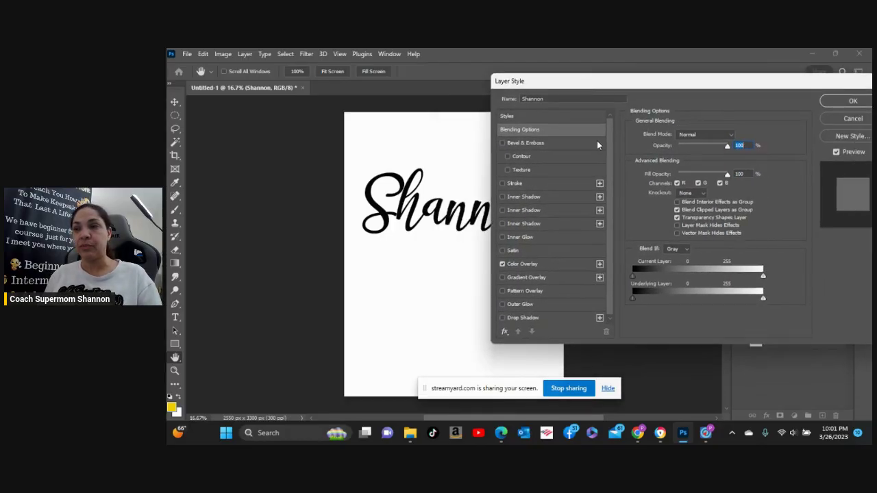
pyautogui.click(548, 265)
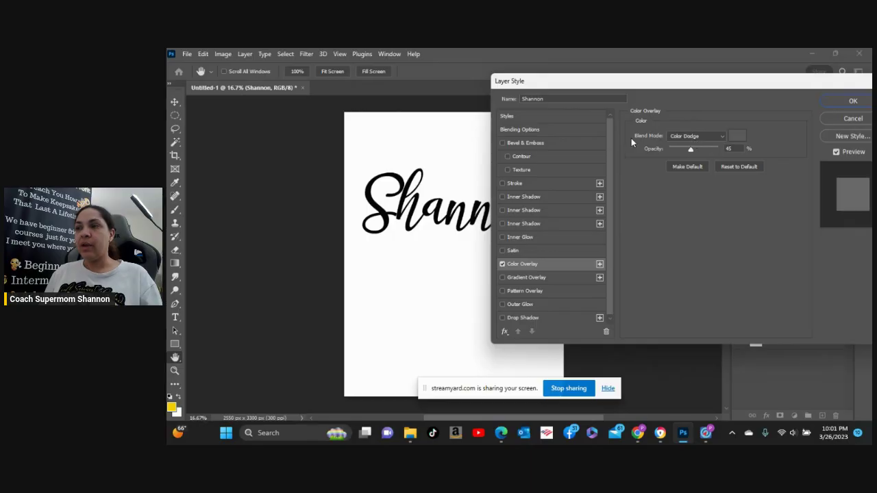
pyautogui.click(736, 137)
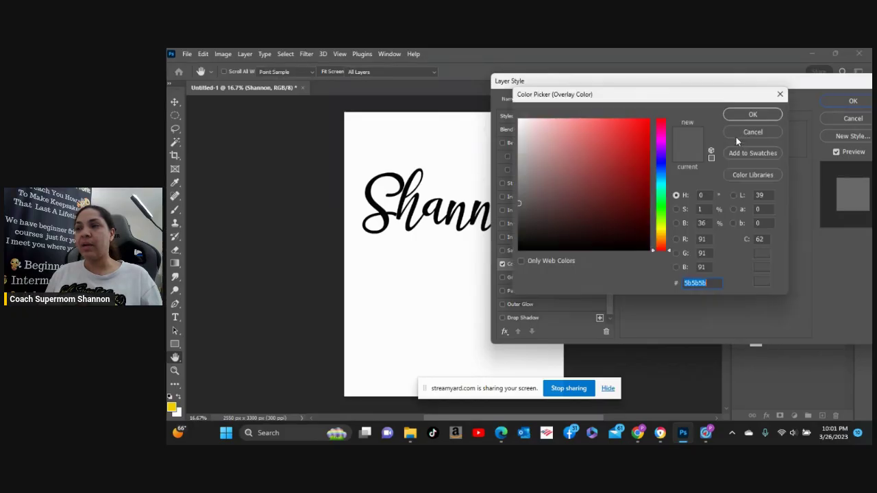
pyautogui.click(646, 122)
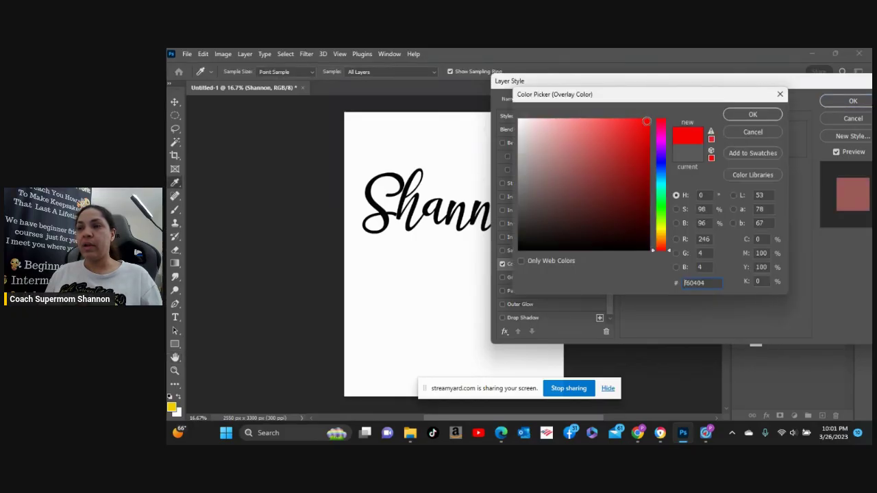
pyautogui.click(741, 112)
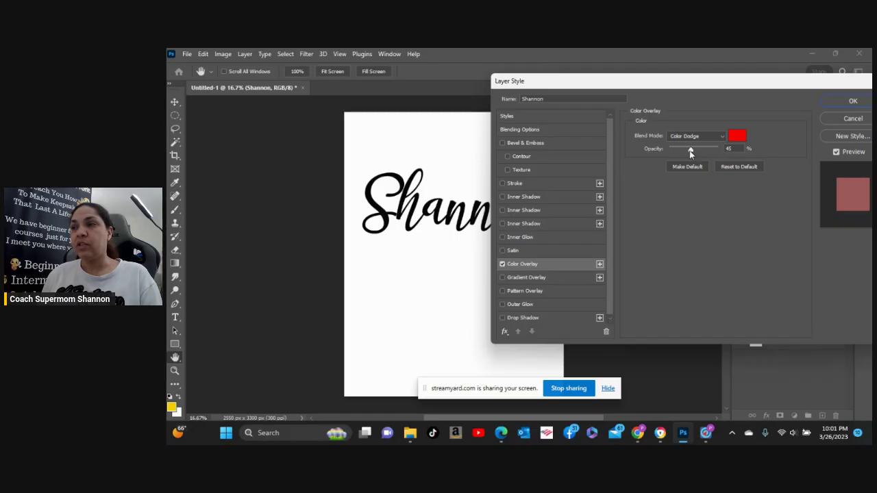
pyautogui.moveTo(690, 151); pyautogui.dragTo(737, 152)
pyautogui.click(736, 149)
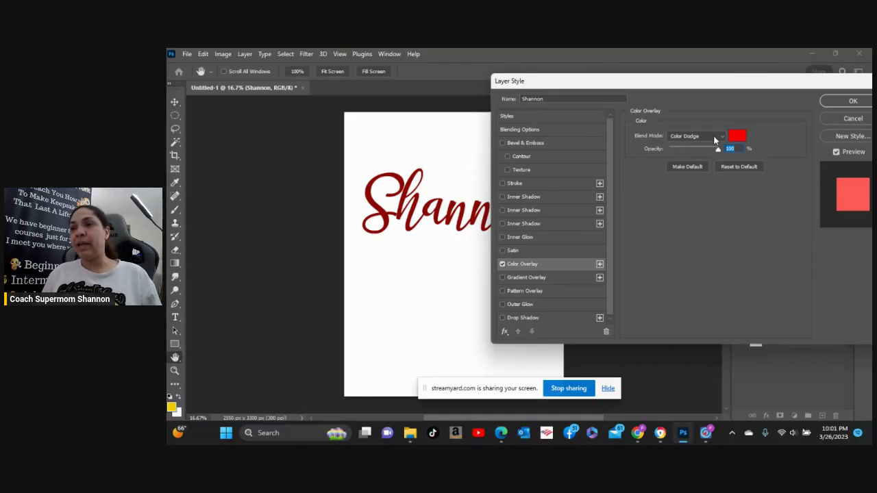
# Try Luminosity, Darker Color and Multiply overlay blend modes, settling on Normal.
pyautogui.click(722, 137)
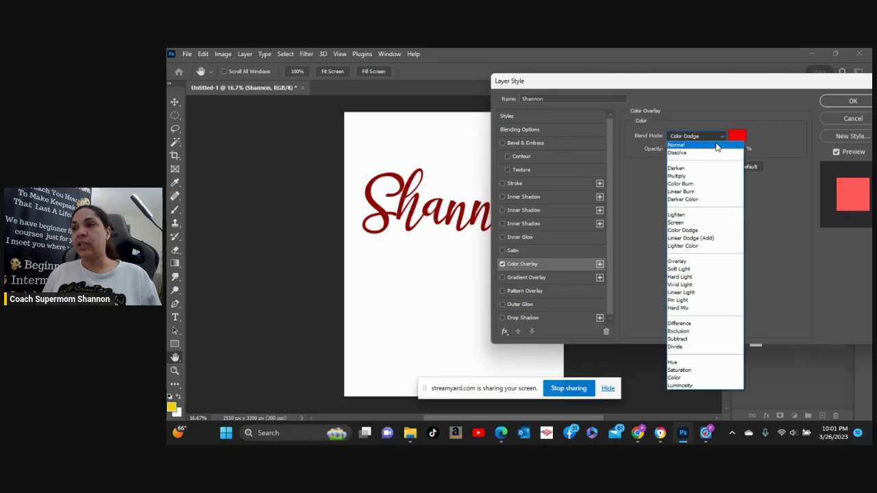
pyautogui.click(715, 148)
pyautogui.click(713, 136)
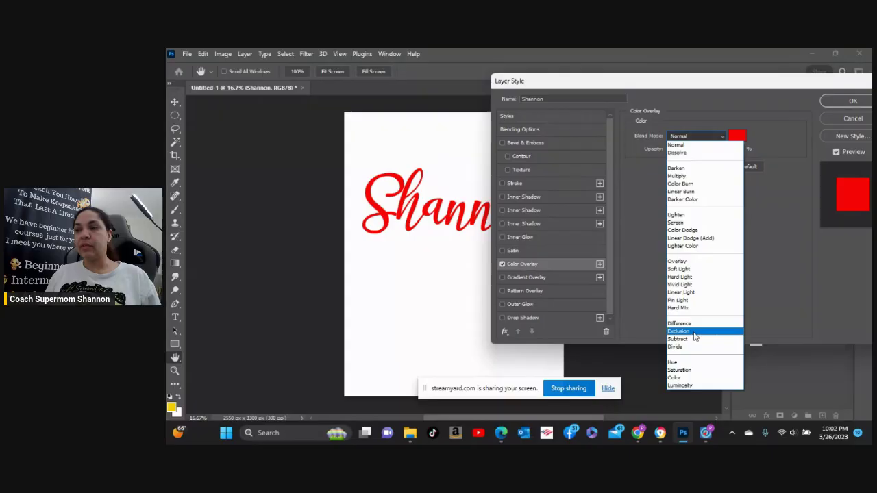
pyautogui.click(684, 386)
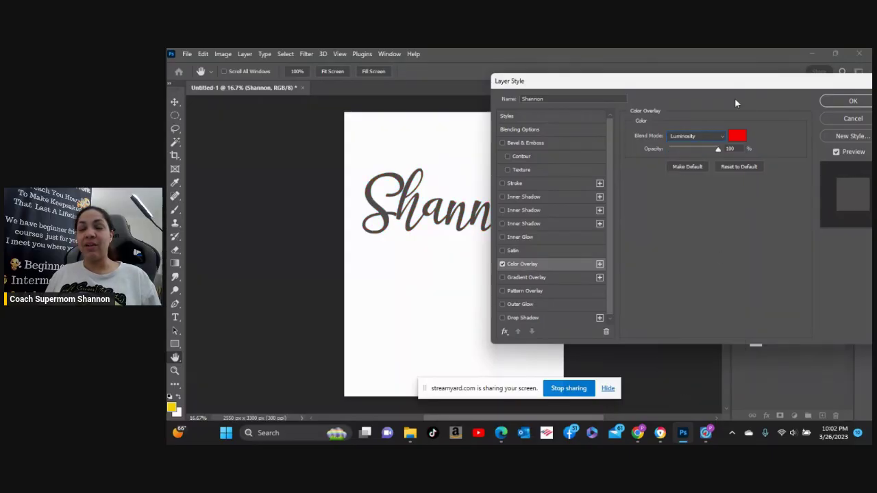
pyautogui.click(721, 136)
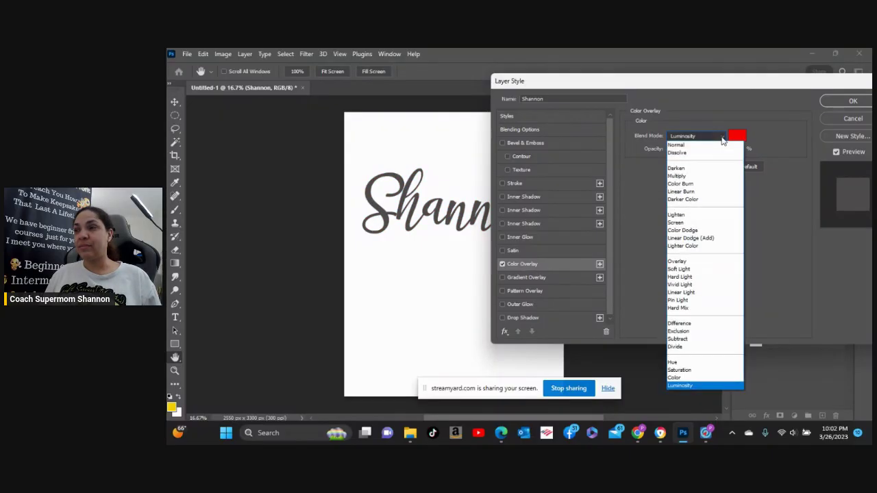
pyautogui.click(702, 200)
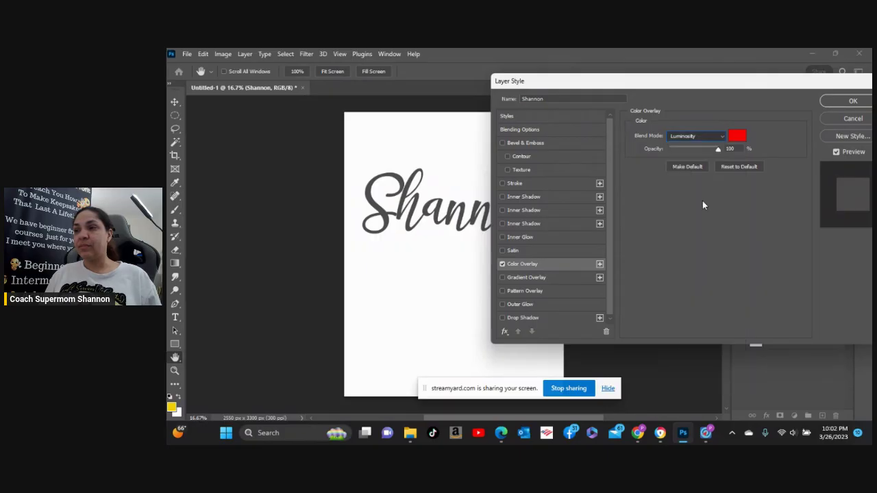
pyautogui.click(721, 136)
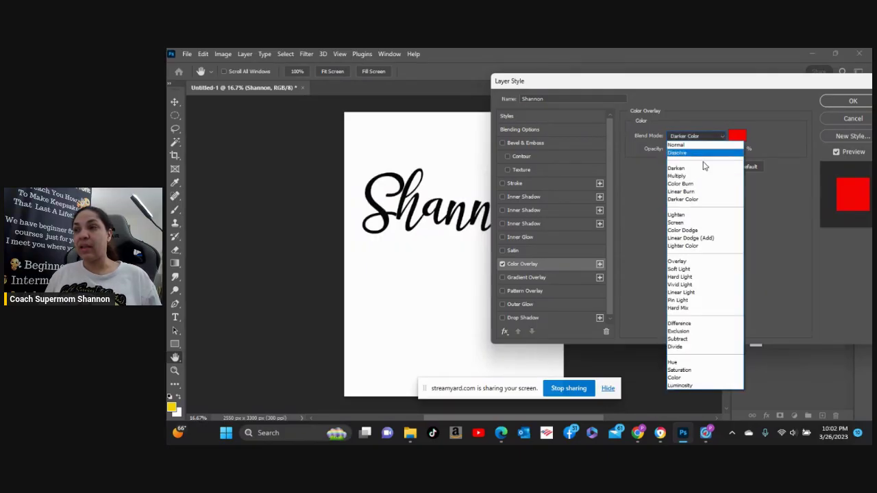
pyautogui.click(696, 146)
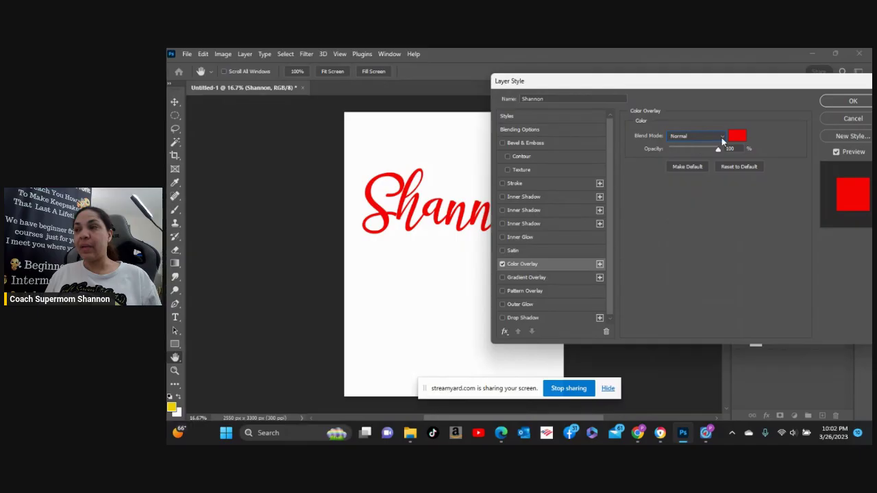
pyautogui.click(721, 138)
pyautogui.click(693, 176)
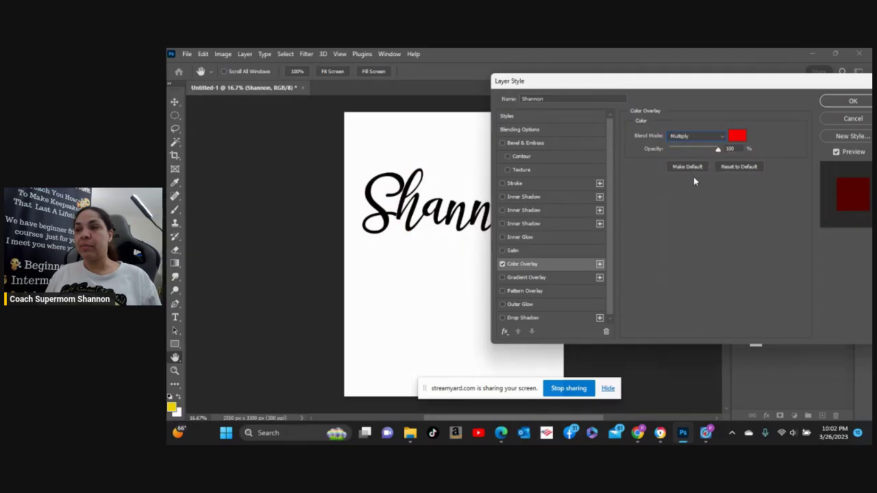
pyautogui.click(714, 138)
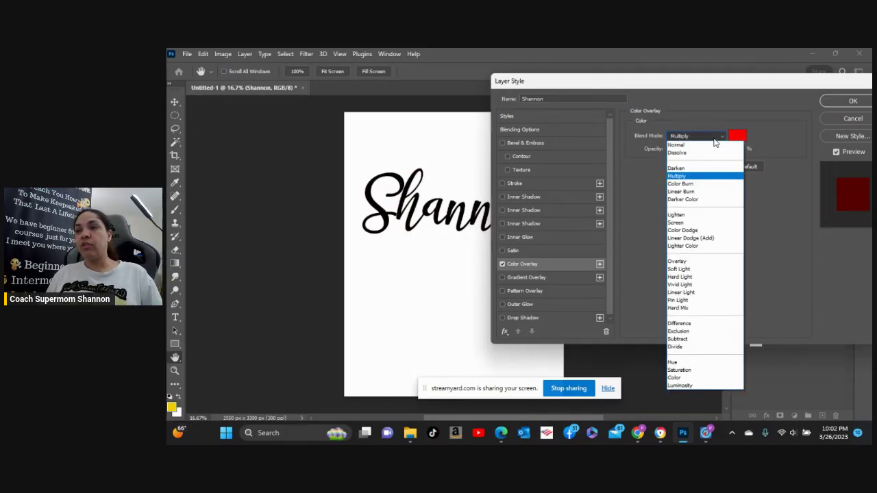
pyautogui.click(714, 146)
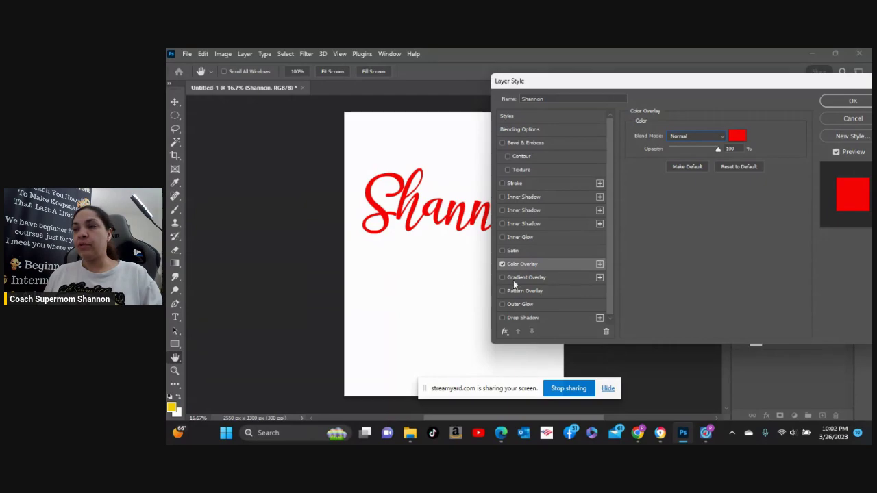
# Switch off the red Color Overlay, enable a Gradient Overlay, and show its settings.
pyautogui.click(502, 264)
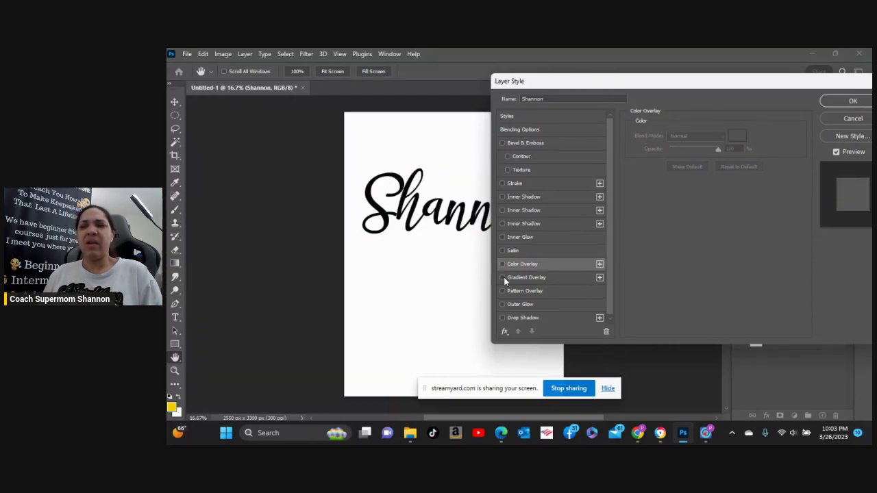
pyautogui.click(503, 278)
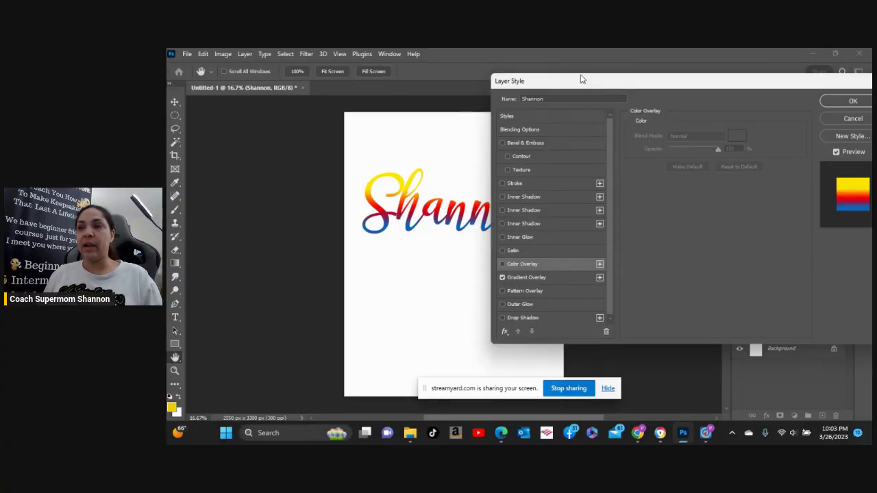
pyautogui.moveTo(579, 86); pyautogui.dragTo(680, 92)
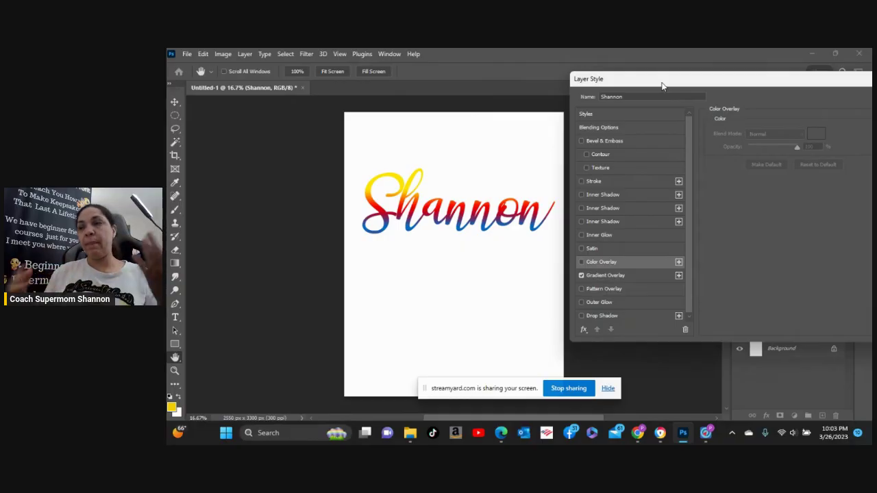
pyautogui.moveTo(666, 87); pyautogui.dragTo(537, 64)
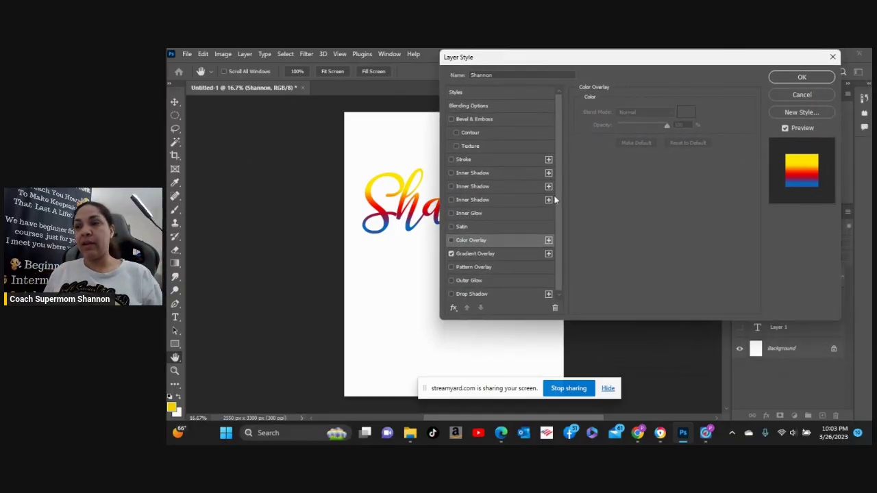
pyautogui.click(498, 253)
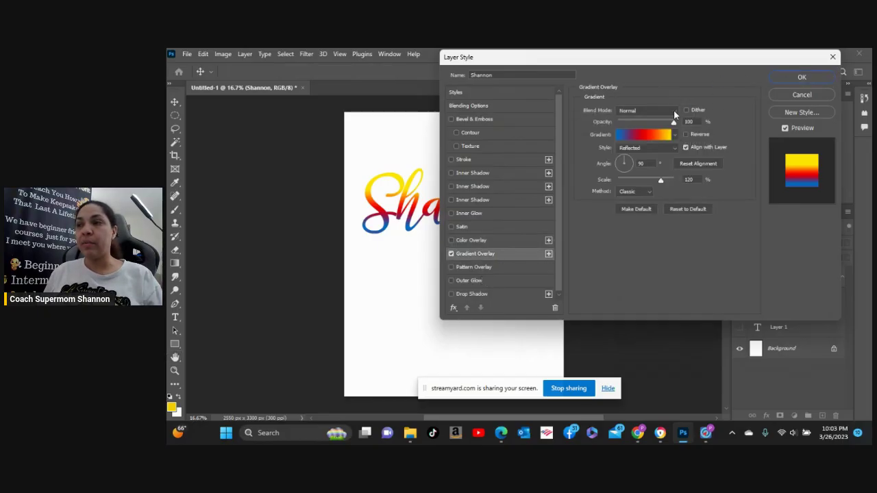
pyautogui.moveTo(646, 64); pyautogui.dragTo(723, 63)
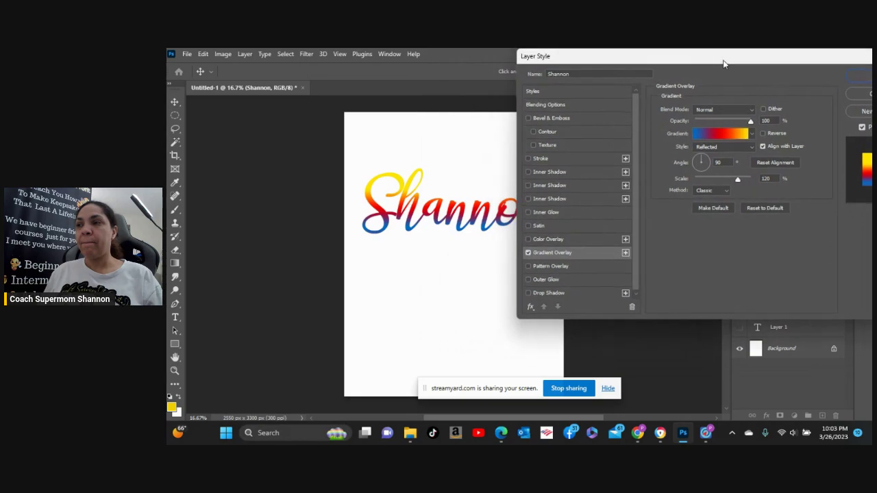
pyautogui.click(751, 109)
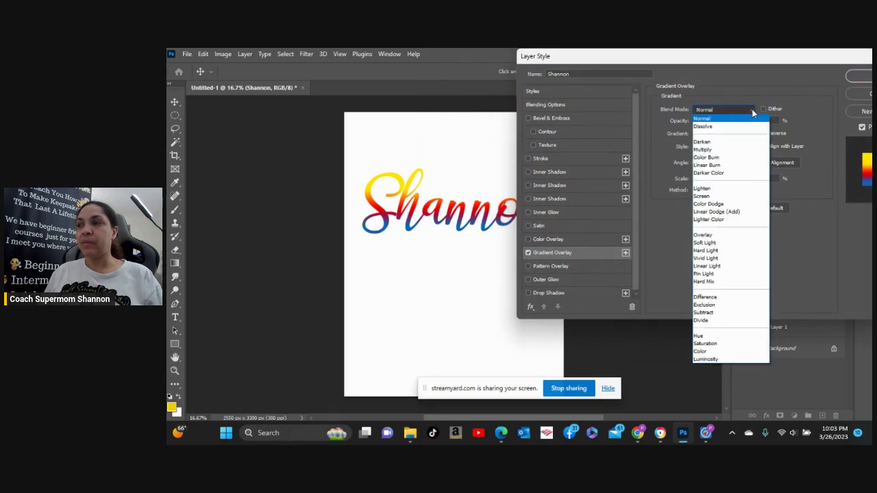
pyautogui.click(728, 157)
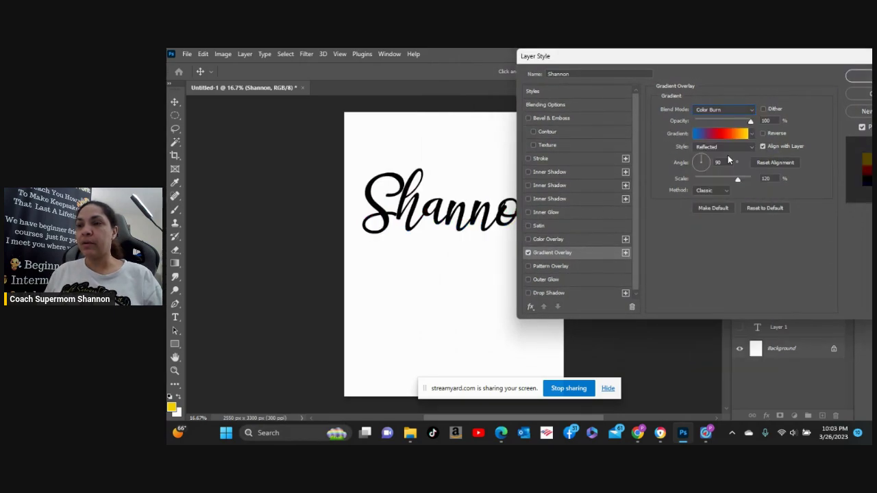
pyautogui.click(747, 111)
pyautogui.press('Down')
pyautogui.press('Return')
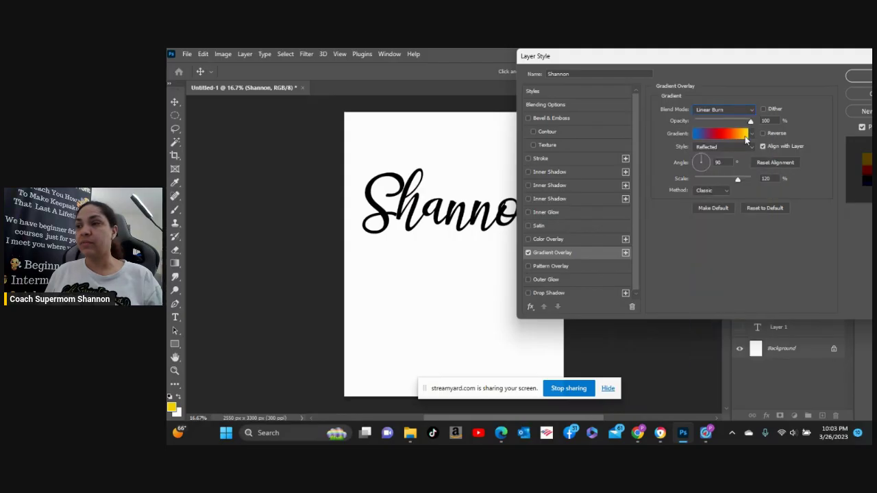
pyautogui.click(754, 107)
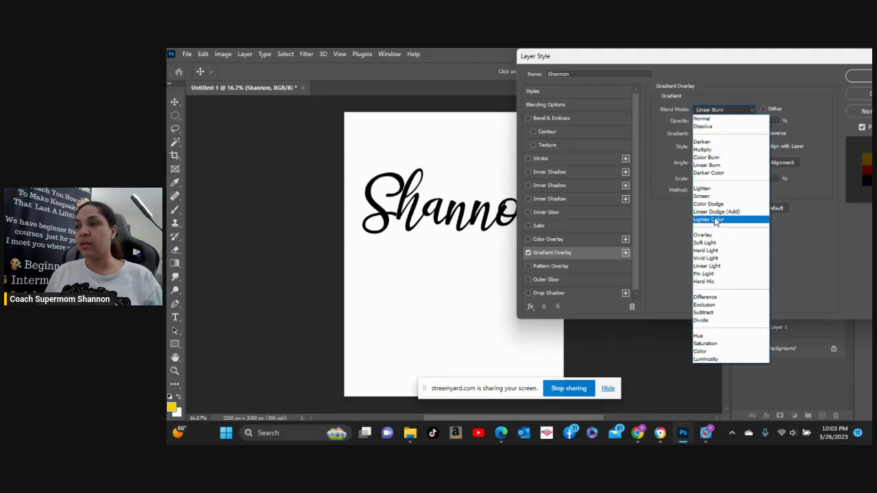
pyautogui.click(714, 217)
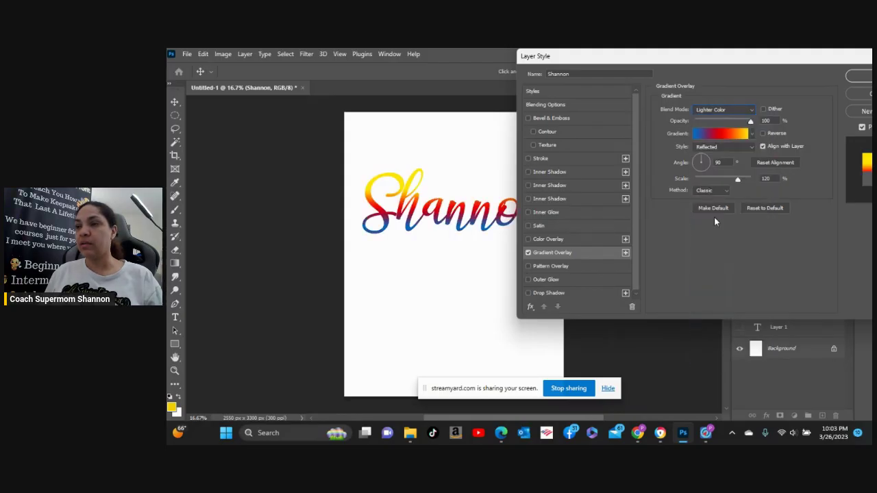
pyautogui.click(754, 107)
pyautogui.click(728, 266)
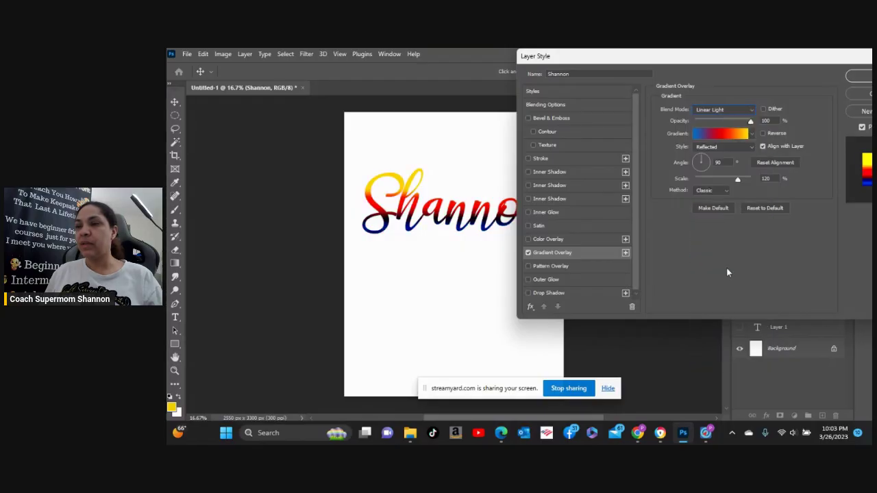
pyautogui.click(753, 109)
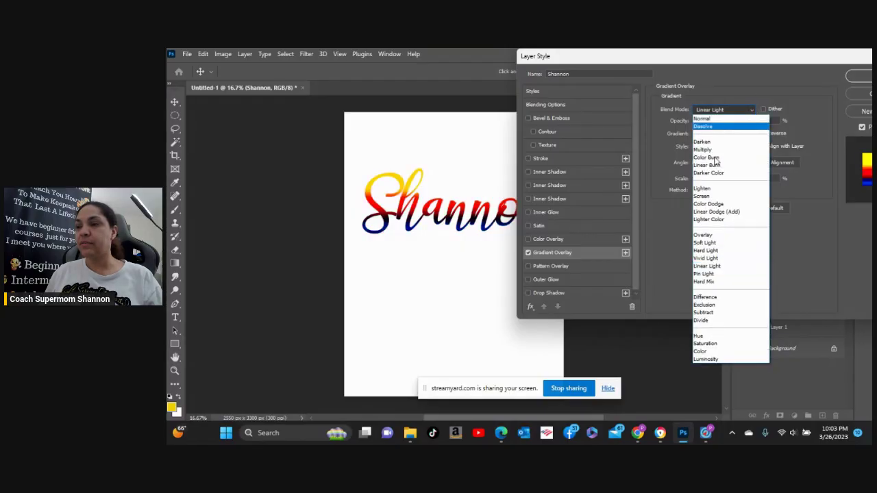
pyautogui.click(714, 306)
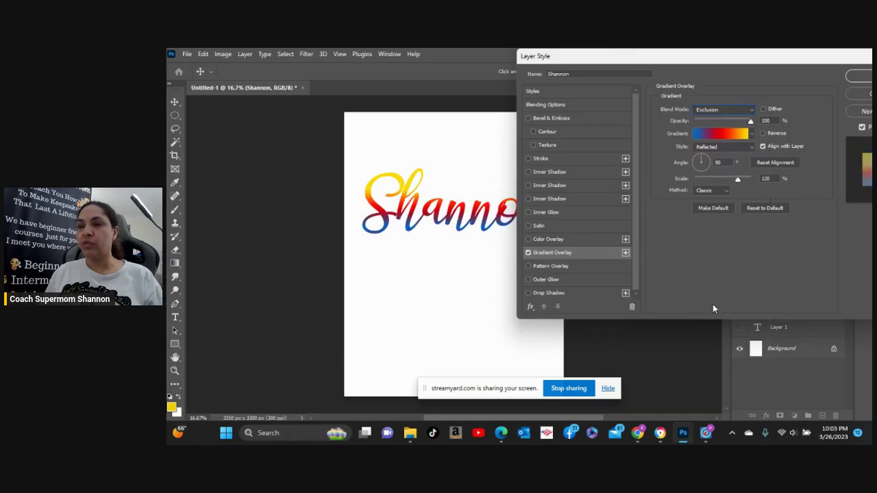
pyautogui.click(754, 109)
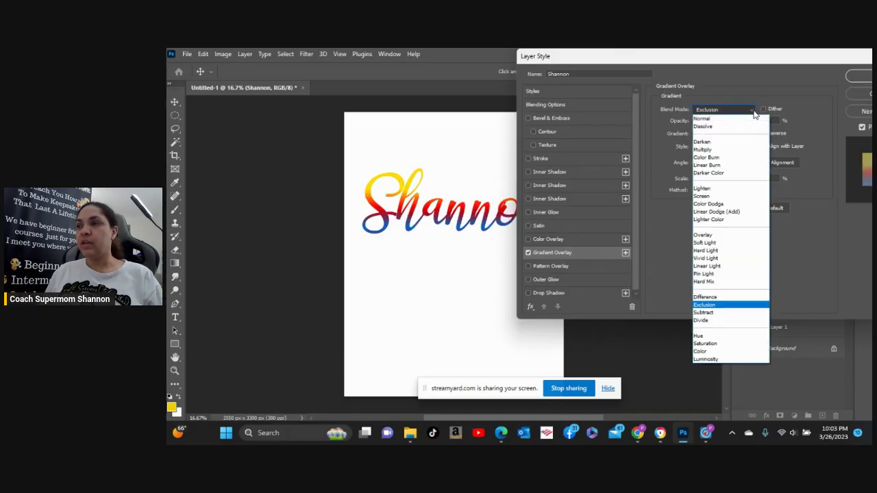
pyautogui.click(713, 337)
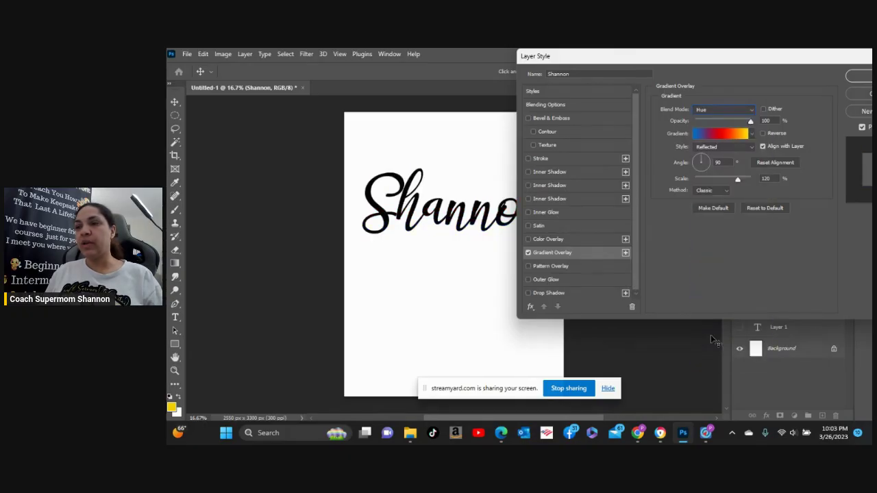
# Return the gradient overlay blend to Normal and rotate its angle away from 90°.
pyautogui.click(753, 109)
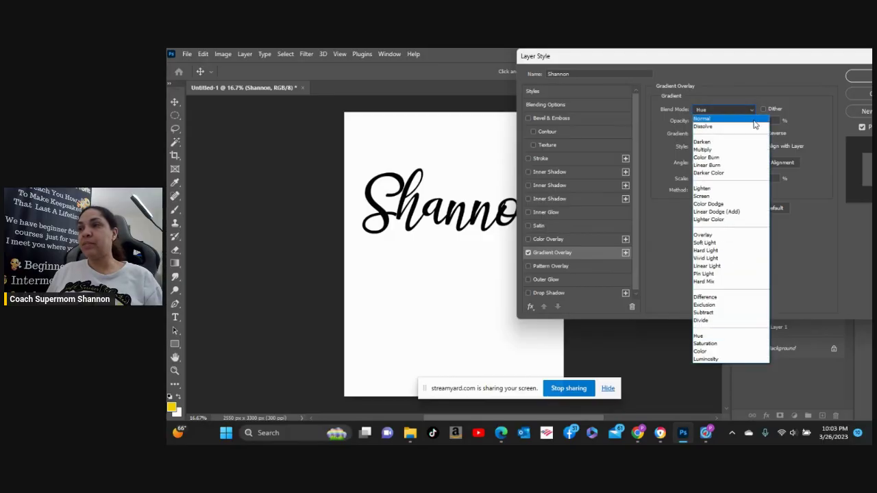
pyautogui.click(747, 116)
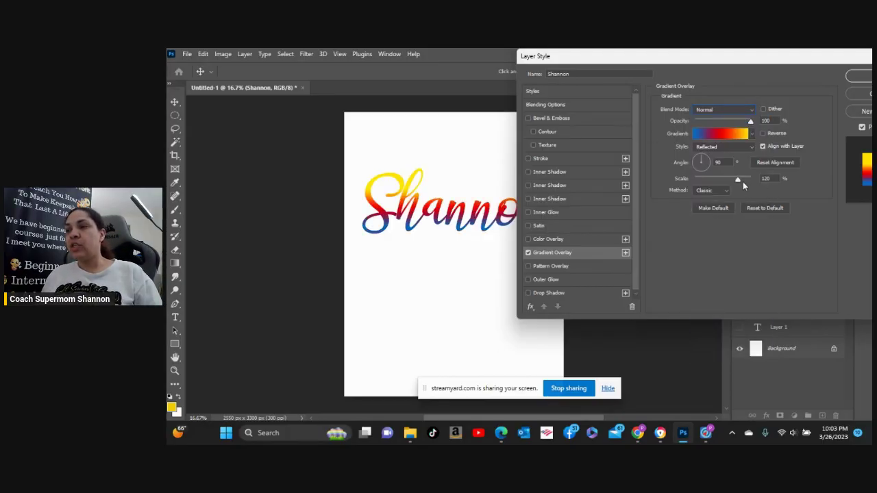
pyautogui.moveTo(704, 159)
pyautogui.mouseDown()
pyautogui.moveTo(715, 164)
pyautogui.moveTo(696, 179)
pyautogui.moveTo(688, 168)
pyautogui.moveTo(692, 155)
pyautogui.moveTo(700, 157)
pyautogui.mouseUp()
# Cycle the gradient overlay style through Linear, Radial, Angle and Reflected.
pyautogui.click(706, 146)
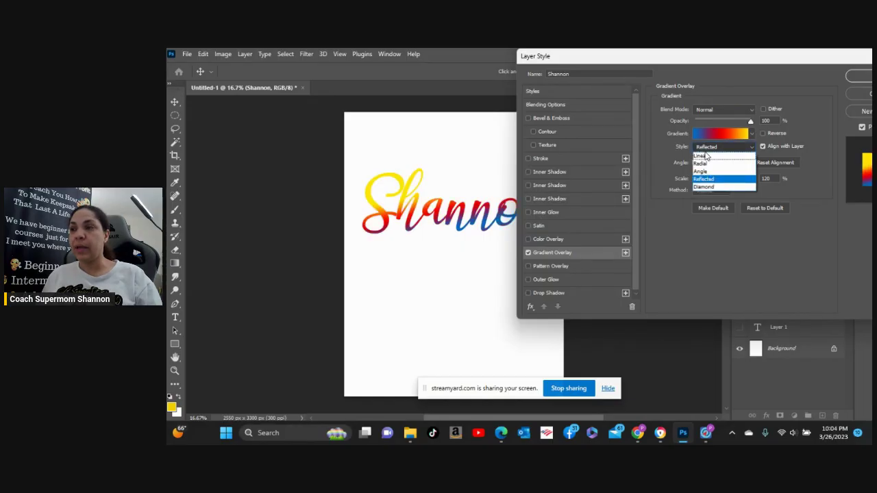
pyautogui.click(706, 157)
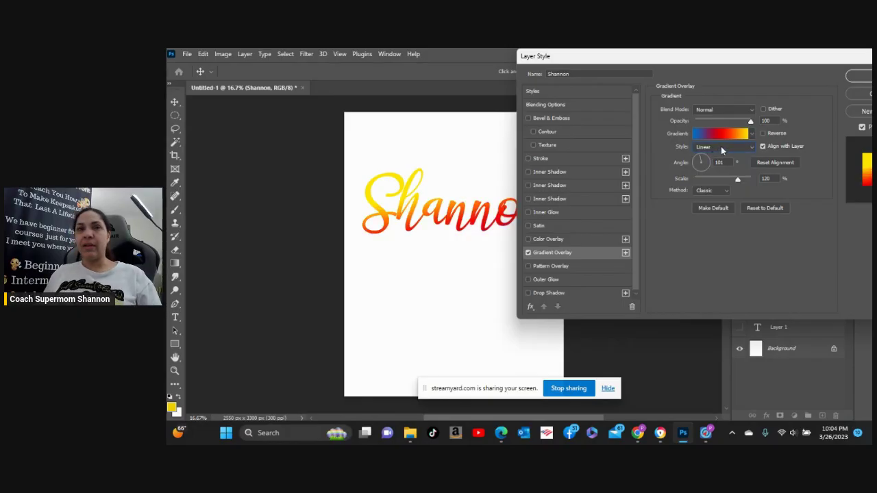
pyautogui.moveTo(816, 61); pyautogui.dragTo(793, 81)
pyautogui.click(726, 170)
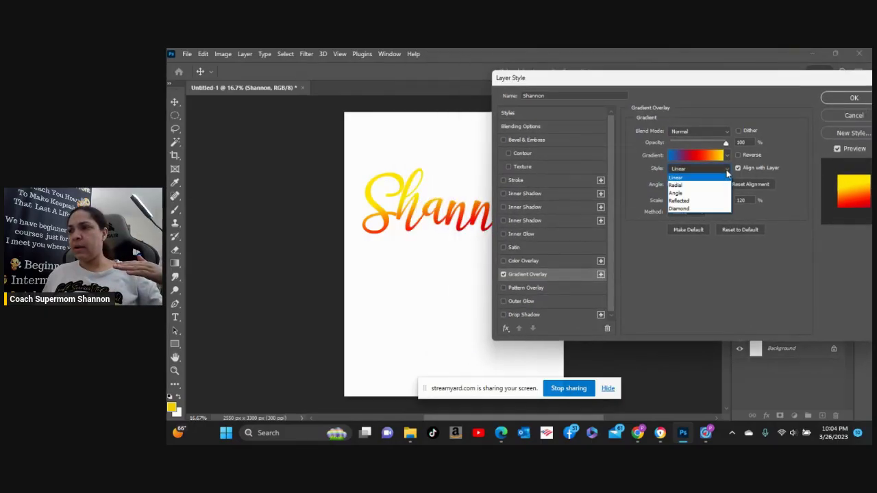
pyautogui.click(709, 183)
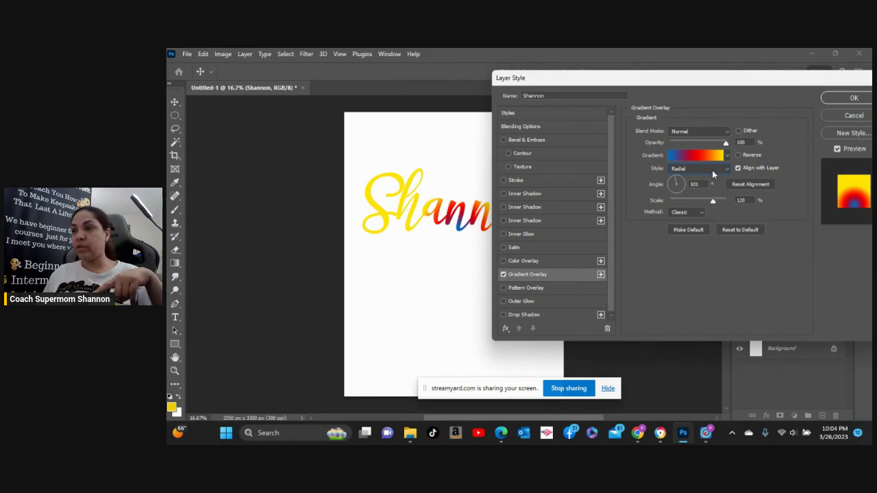
pyautogui.click(713, 171)
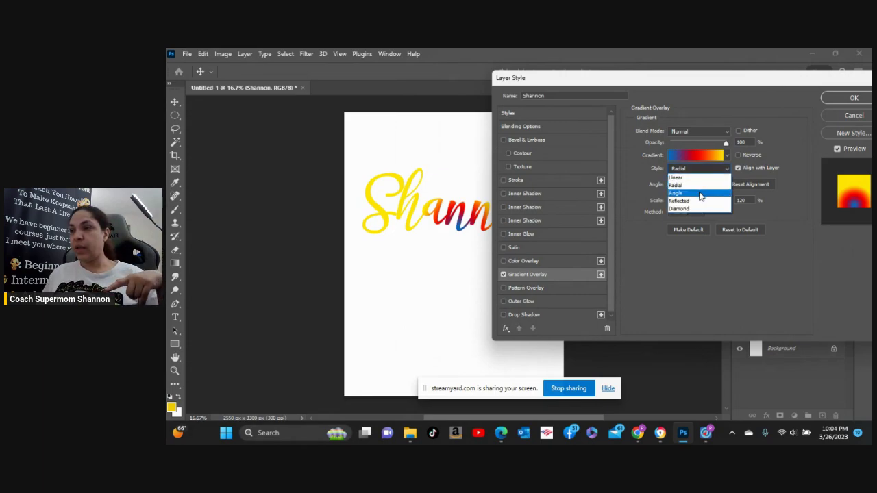
pyautogui.click(700, 195)
pyautogui.moveTo(754, 81); pyautogui.dragTo(709, 91)
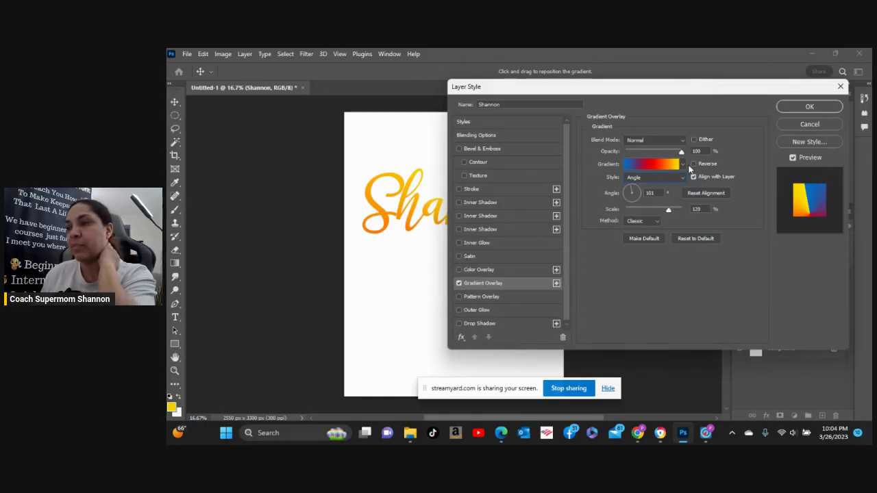
pyautogui.click(654, 177)
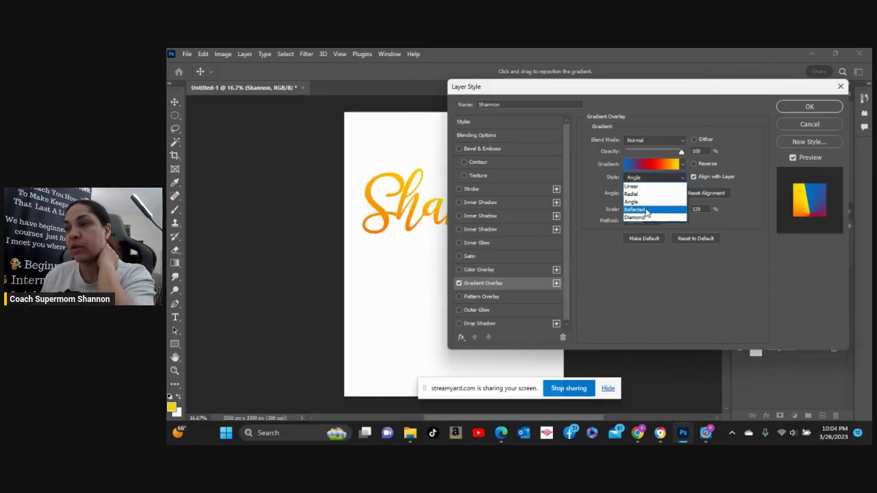
pyautogui.click(645, 211)
# Try the Diamond style, set the angle to 7°, and return to a Linear gradient.
pyautogui.moveTo(647, 90); pyautogui.dragTo(647, 68)
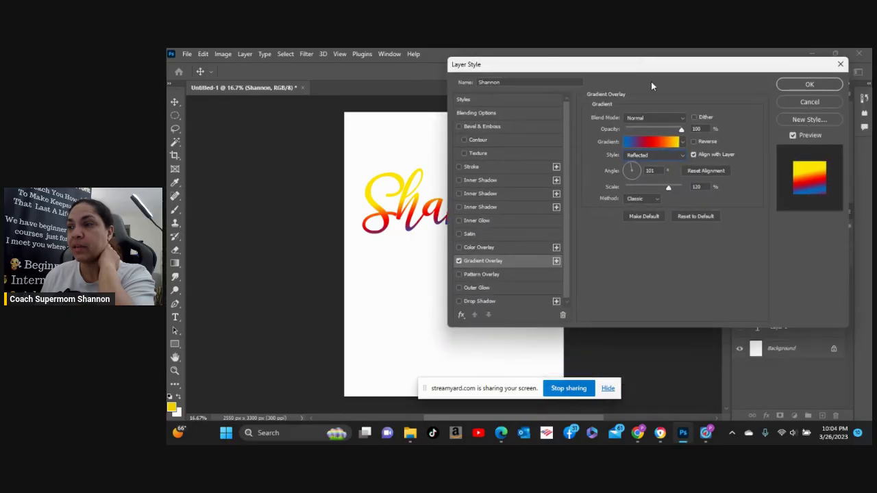
pyautogui.click(669, 155)
pyautogui.click(650, 196)
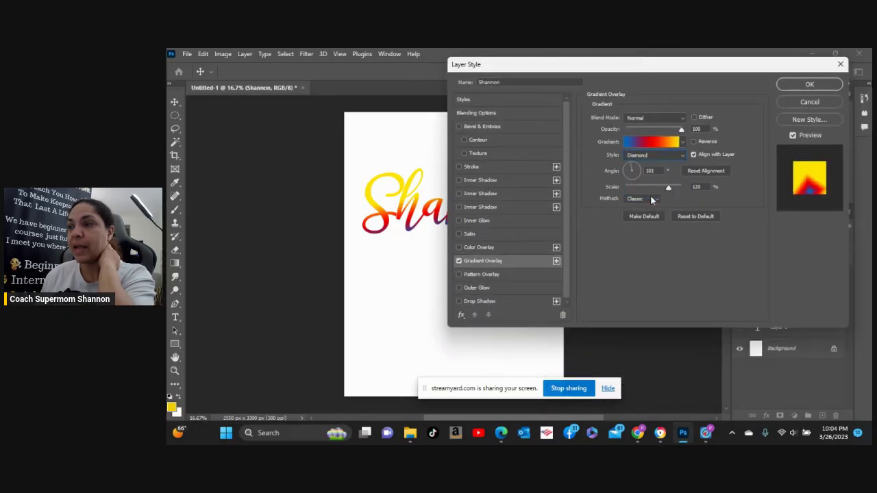
pyautogui.moveTo(623, 74); pyautogui.dragTo(705, 90)
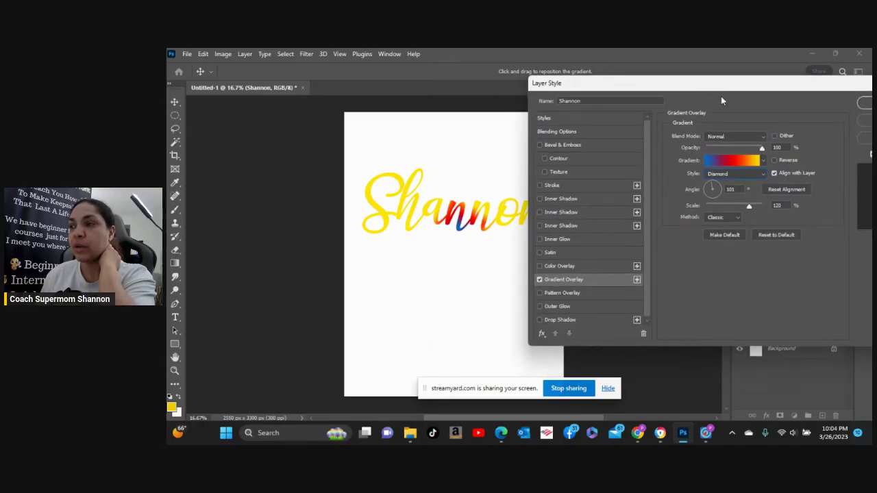
pyautogui.moveTo(715, 187); pyautogui.dragTo(721, 187)
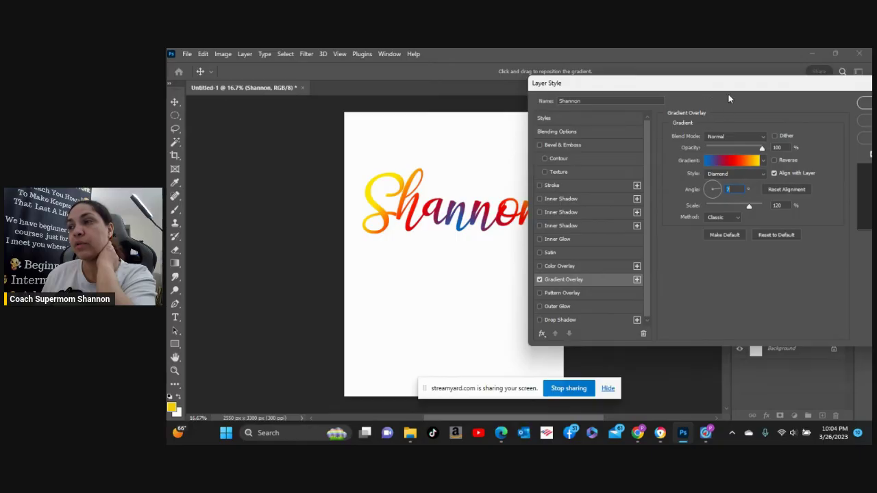
pyautogui.click(753, 173)
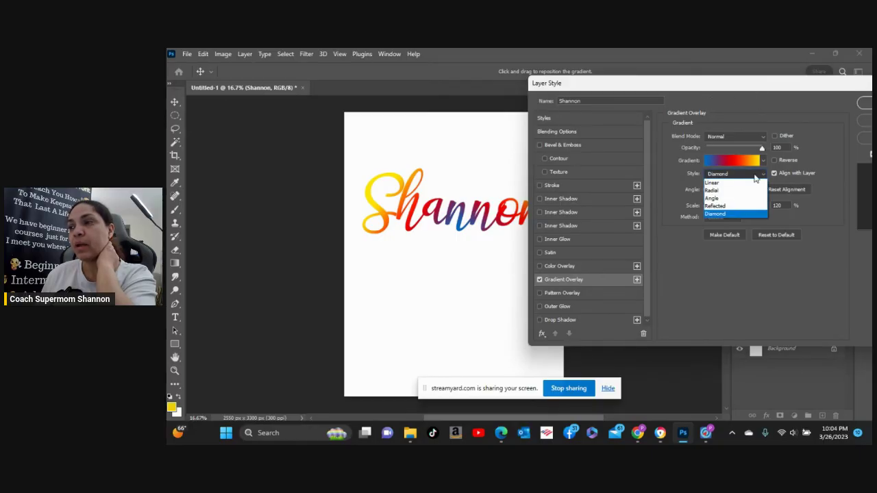
pyautogui.click(745, 184)
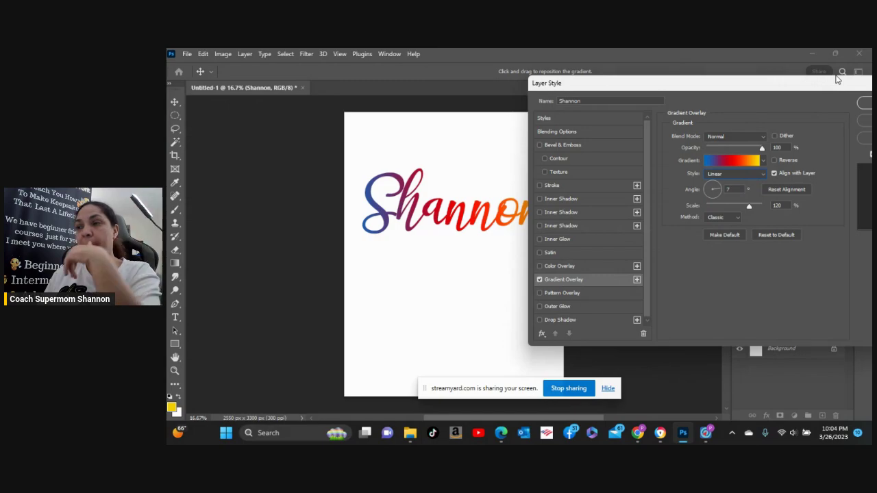
pyautogui.moveTo(749, 208); pyautogui.dragTo(705, 217)
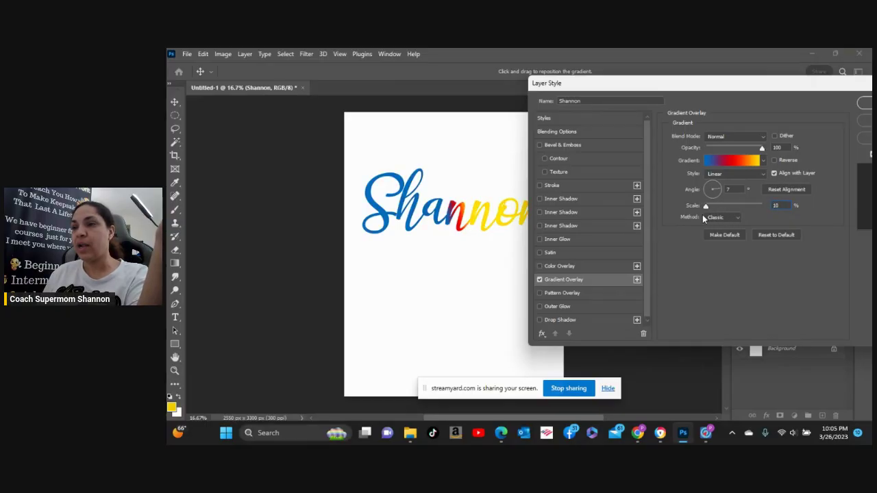
pyautogui.moveTo(705, 89); pyautogui.dragTo(735, 81)
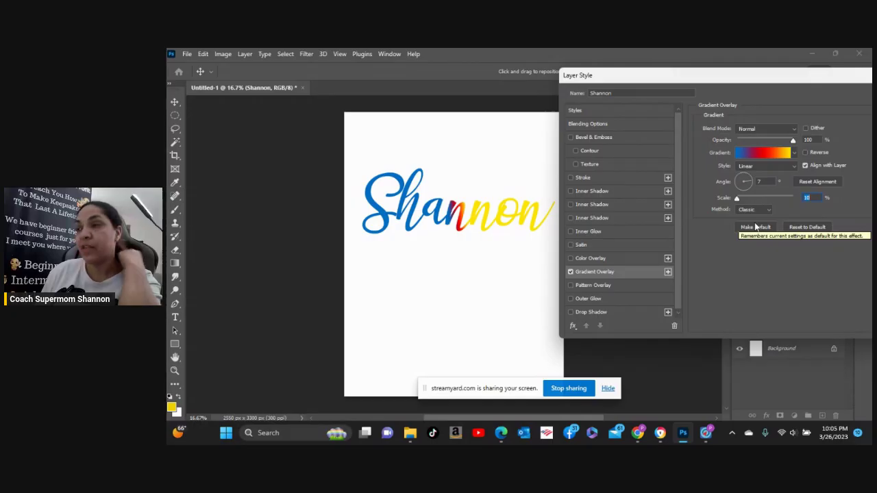
pyautogui.moveTo(737, 198); pyautogui.dragTo(775, 202)
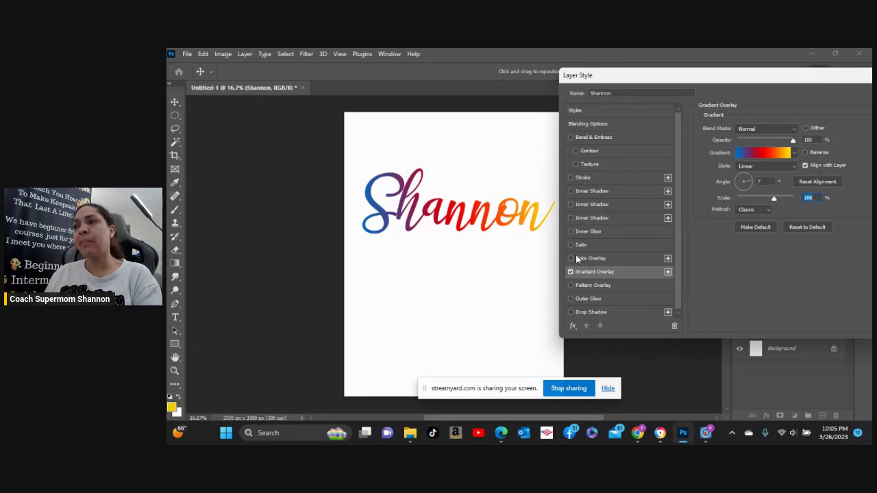
pyautogui.click(794, 154)
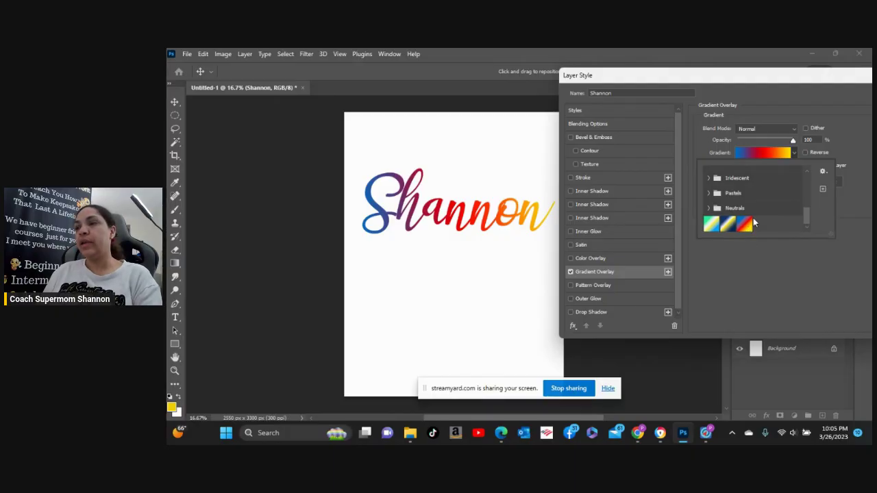
pyautogui.click(728, 224)
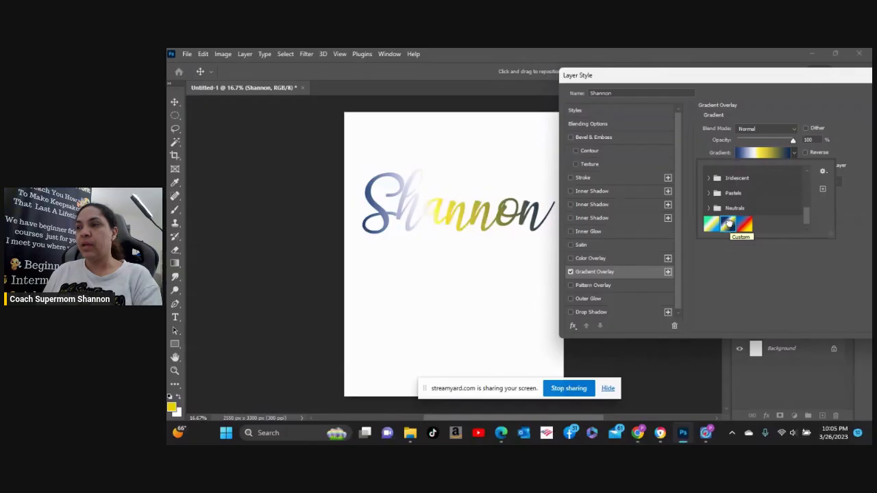
pyautogui.doubleClick(729, 224)
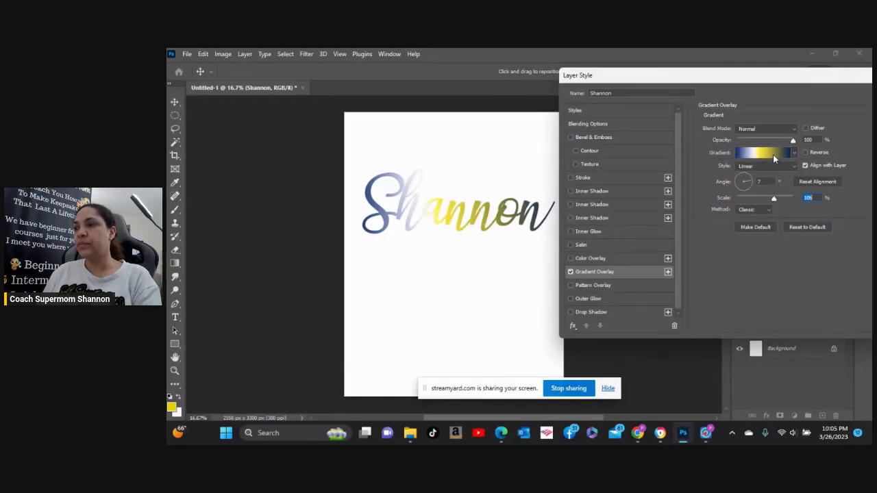
pyautogui.click(773, 154)
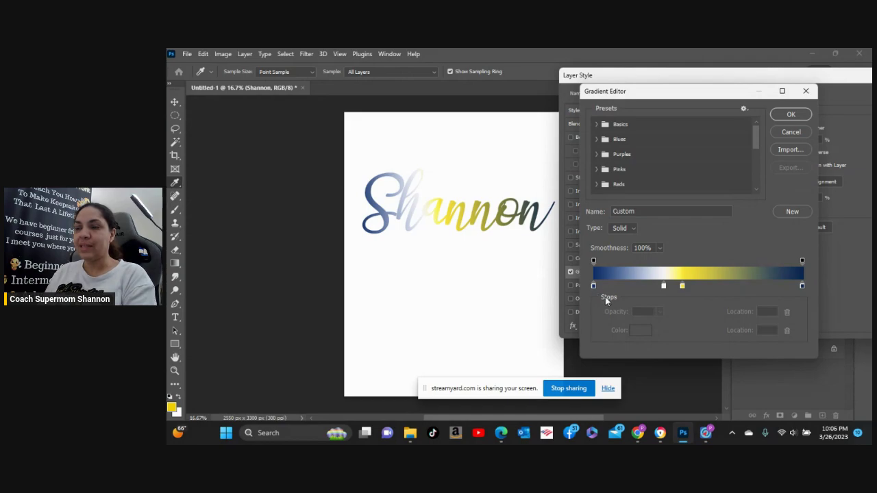
# Recolour the dark blue starting colour stop to a vivid green.
pyautogui.click(593, 286)
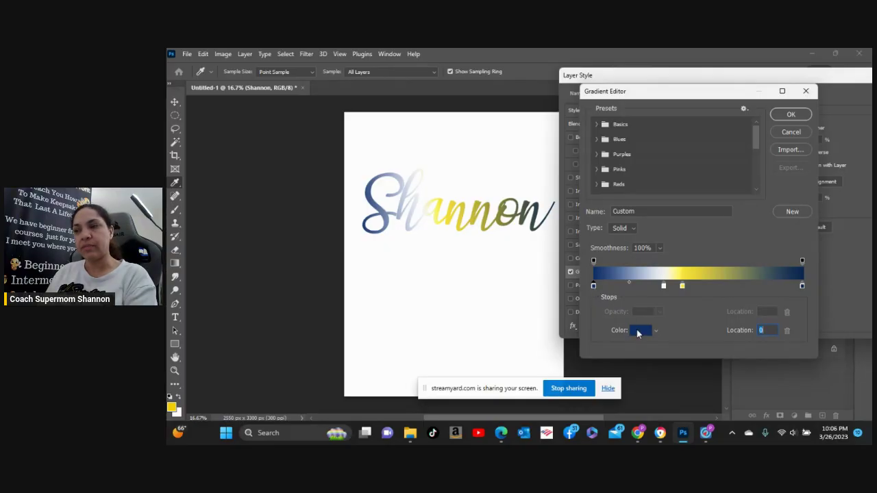
pyautogui.click(636, 332)
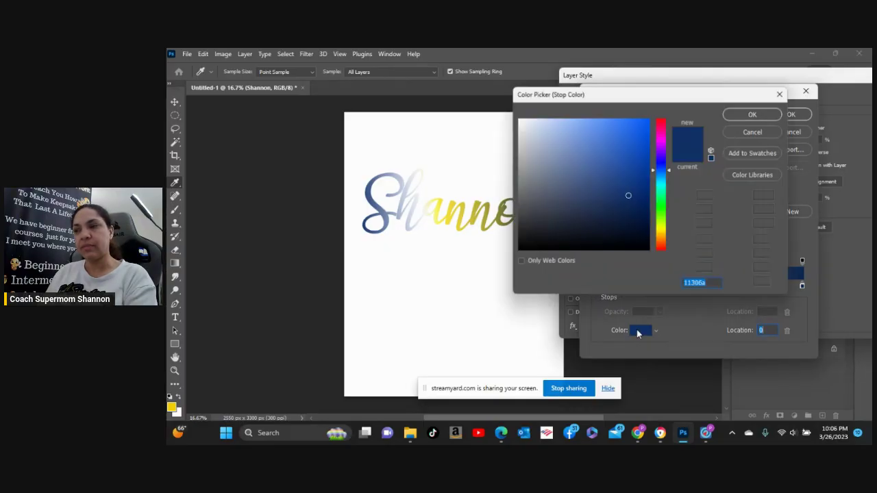
pyautogui.click(663, 200)
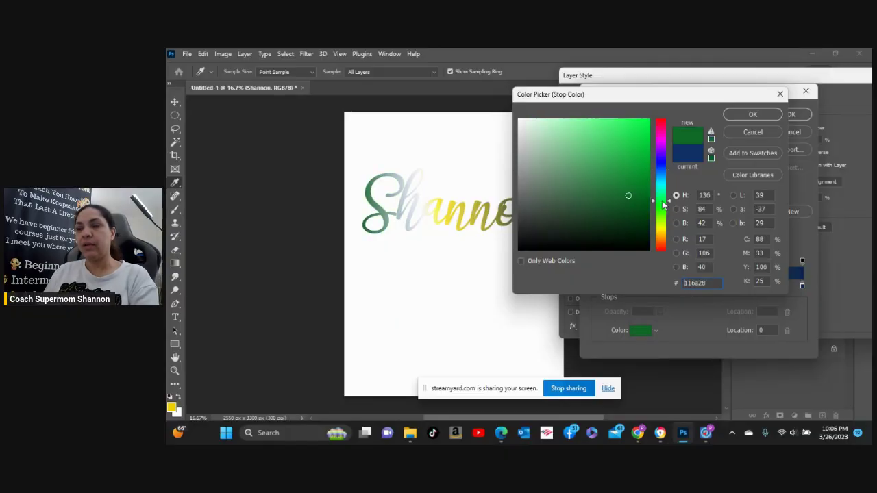
pyautogui.moveTo(664, 203); pyautogui.dragTo(668, 217)
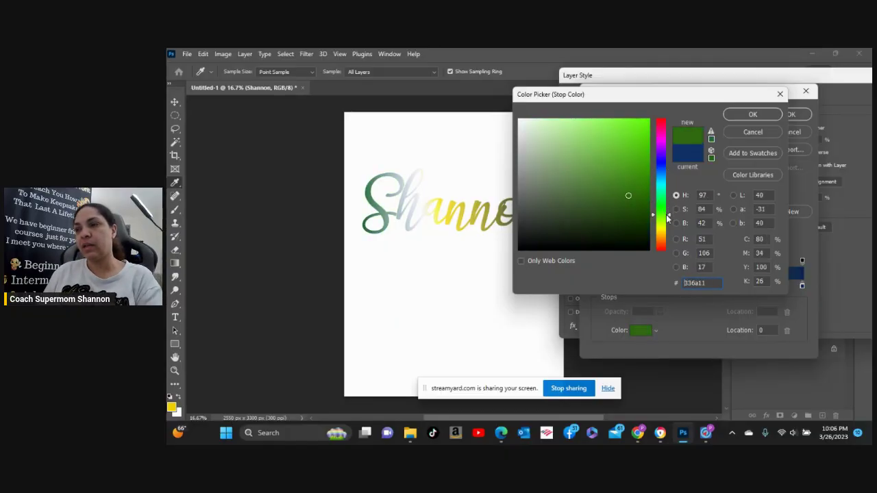
pyautogui.click(640, 130)
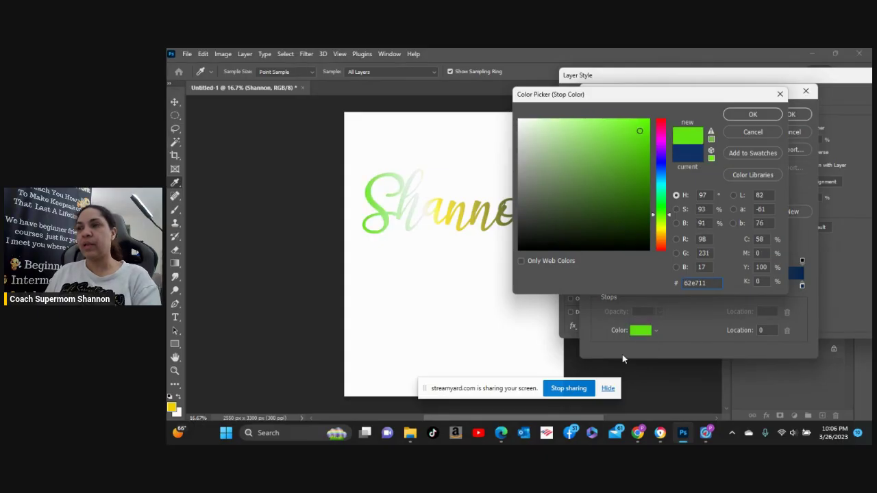
pyautogui.click(751, 116)
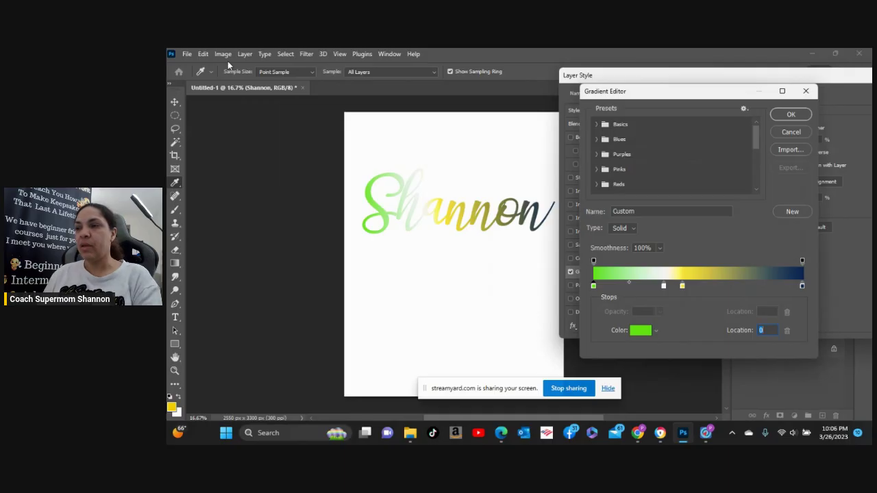
# Shift the green-white midpoint slightly left and make the white stop magenta (e306d1).
pyautogui.click(629, 285)
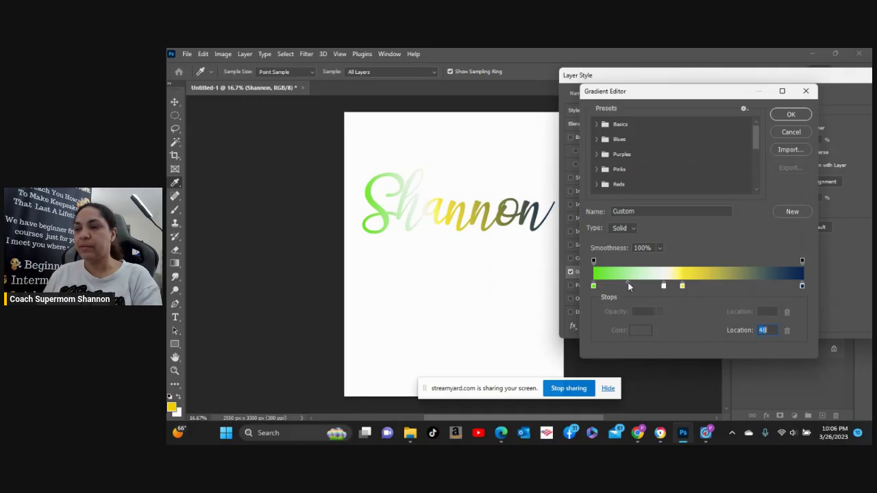
pyautogui.moveTo(627, 283); pyautogui.dragTo(626, 283)
pyautogui.click(663, 285)
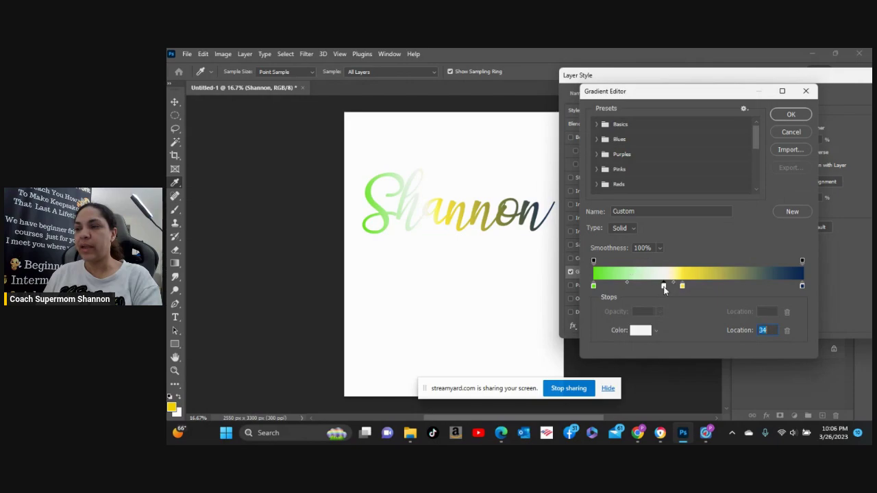
pyautogui.click(640, 330)
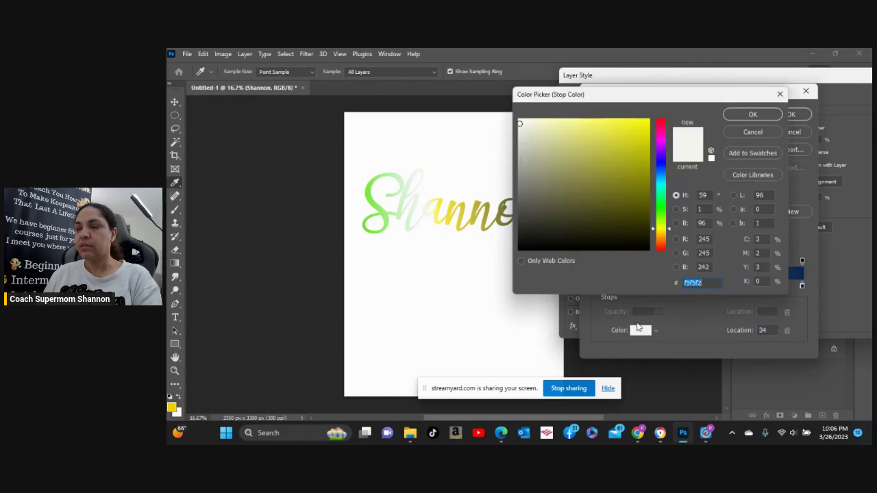
pyautogui.click(660, 138)
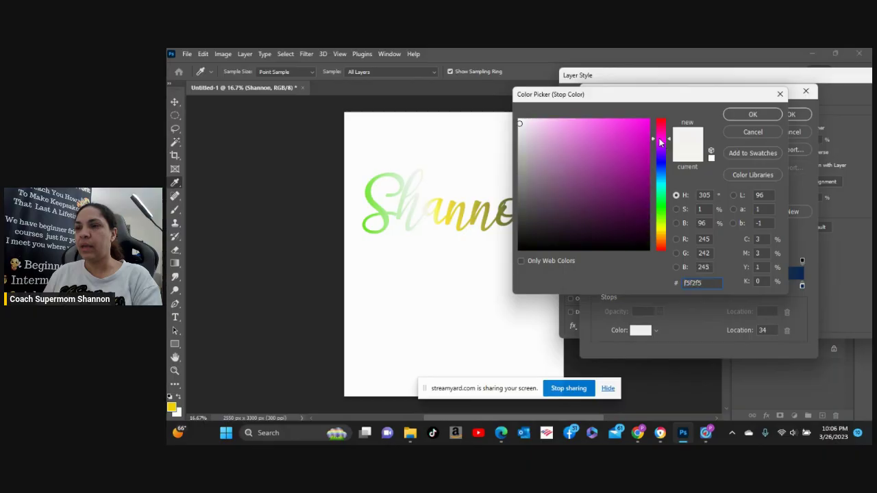
pyautogui.click(644, 133)
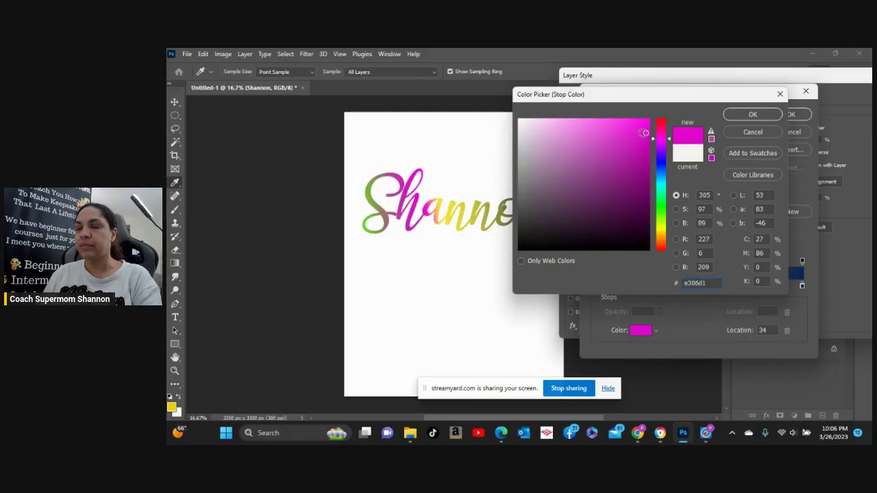
pyautogui.click(752, 115)
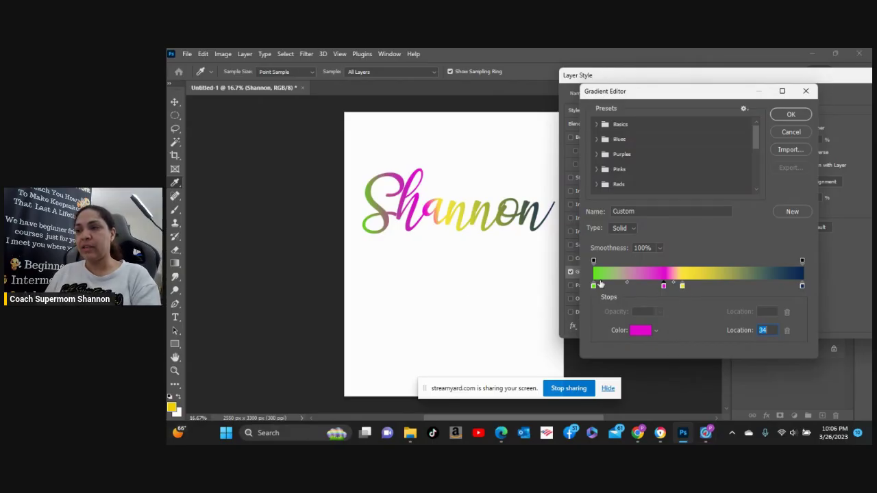
# Move the green stop to location 10, add an opacity stop, and move the navy stop to 75.
pyautogui.moveTo(595, 285); pyautogui.dragTo(702, 291)
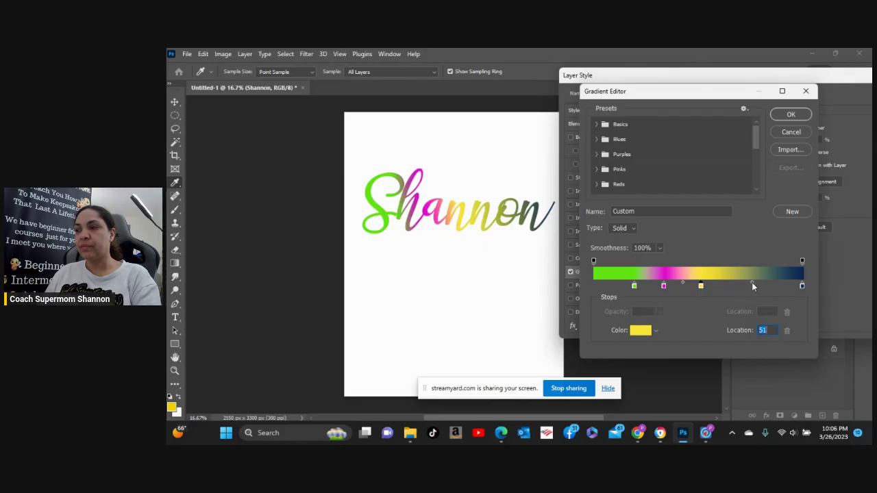
pyautogui.click(752, 282)
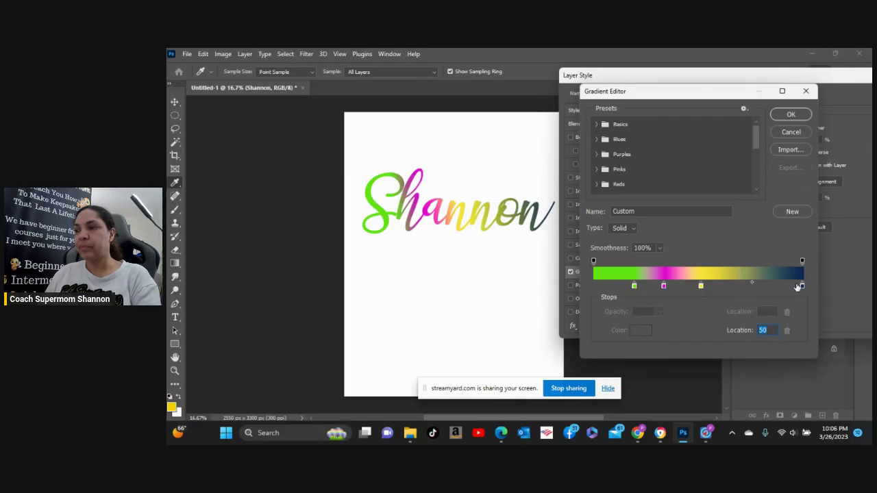
pyautogui.click(746, 262)
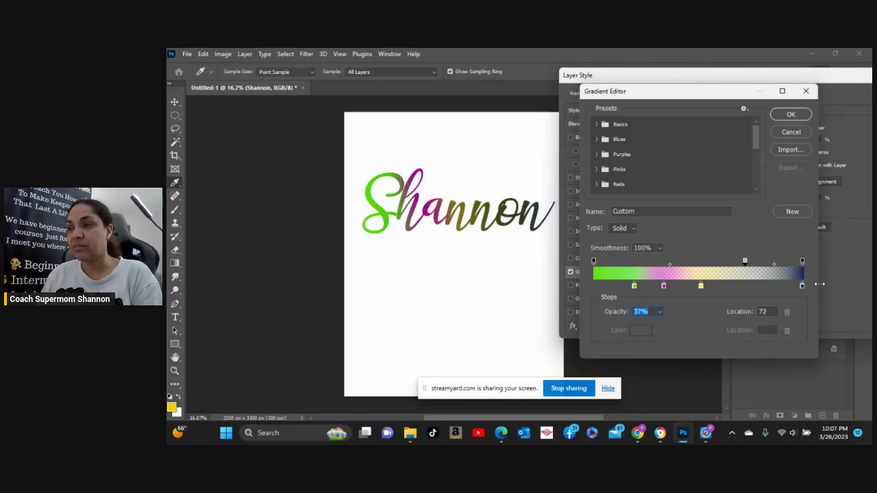
pyautogui.moveTo(801, 286); pyautogui.dragTo(733, 286)
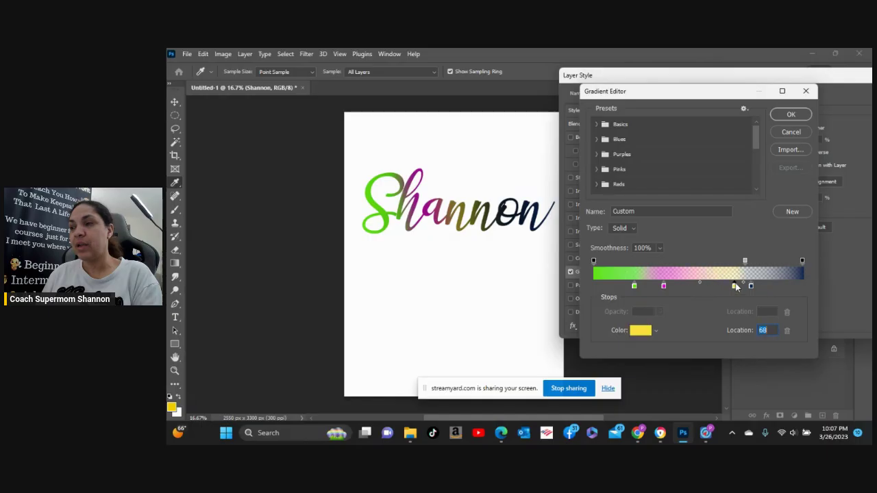
# Nudge the magenta stop right and change its colour to blue (0645e3).
pyautogui.moveTo(664, 285); pyautogui.dragTo(709, 287)
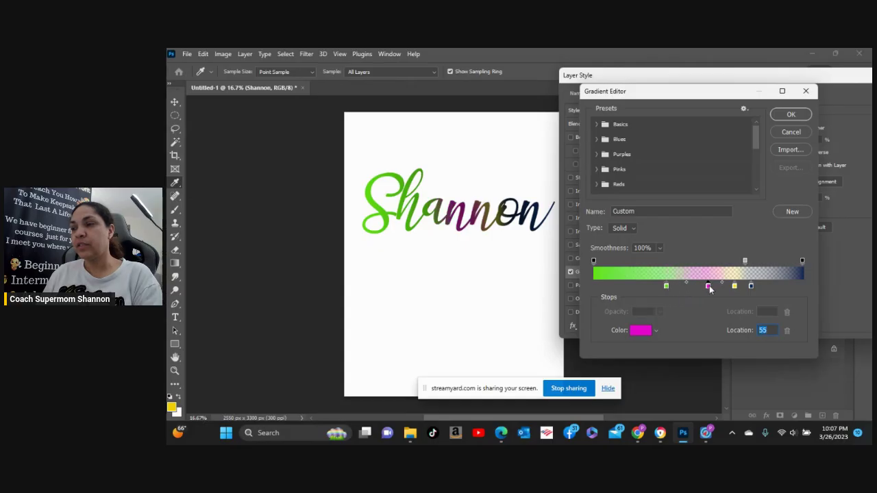
pyautogui.doubleClick(708, 287)
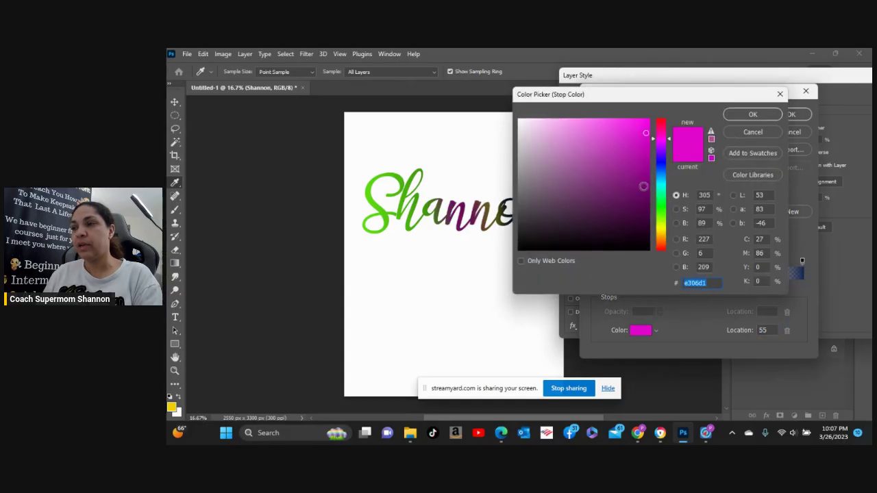
pyautogui.click(658, 169)
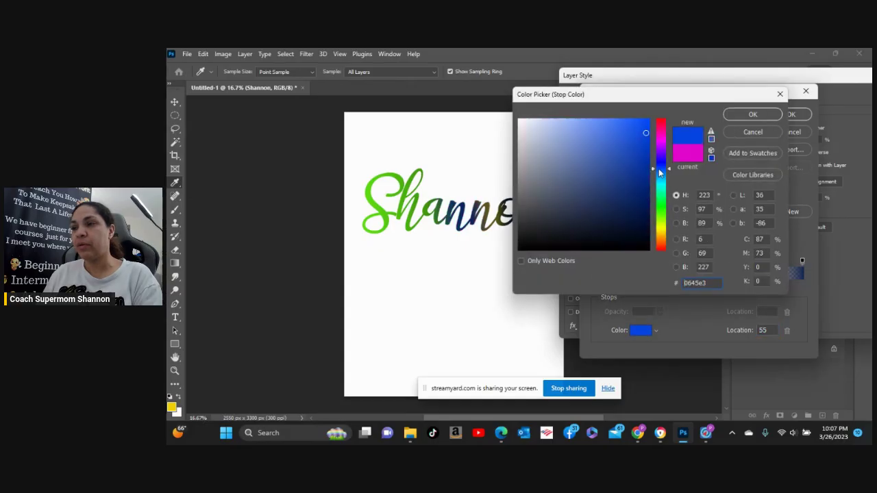
pyautogui.click(756, 115)
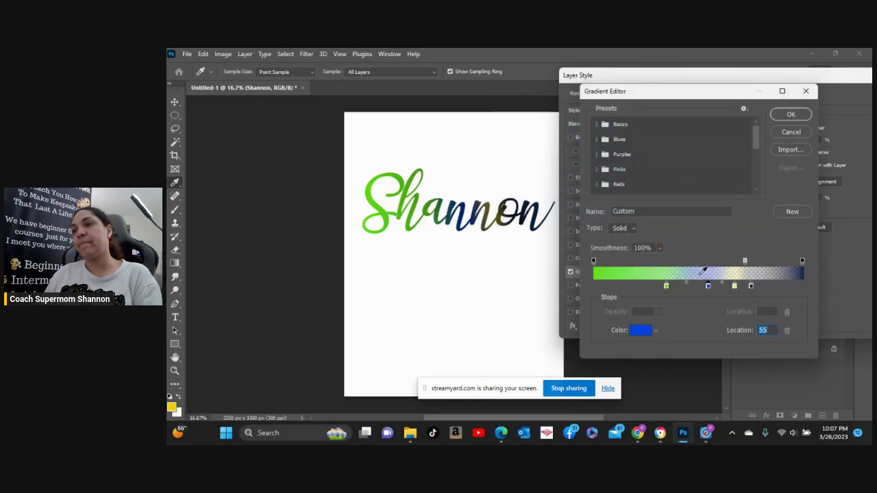
# Delete the added opacity stop and check the opacity at the gradient's end.
pyautogui.click(744, 261)
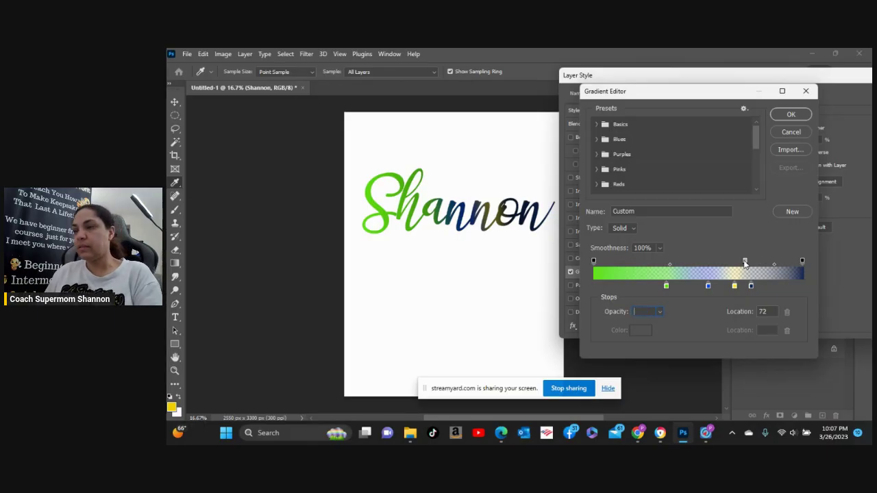
pyautogui.press('Return')
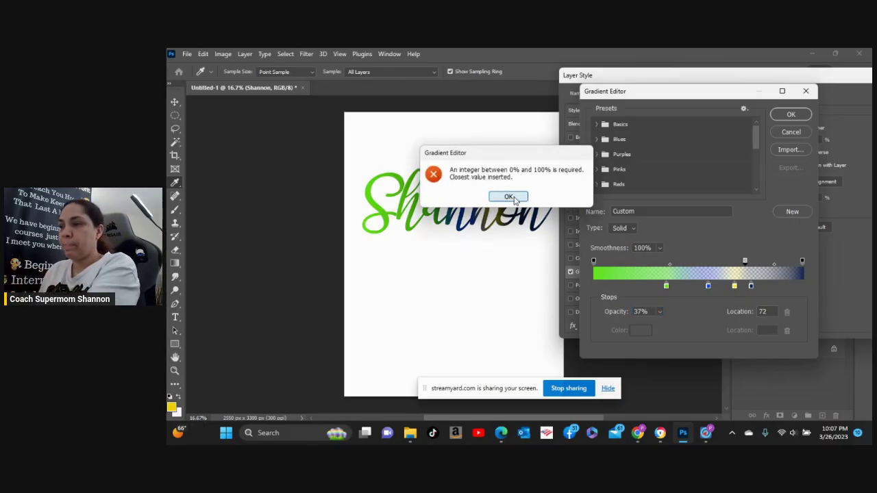
pyautogui.click(508, 196)
pyautogui.press('Delete')
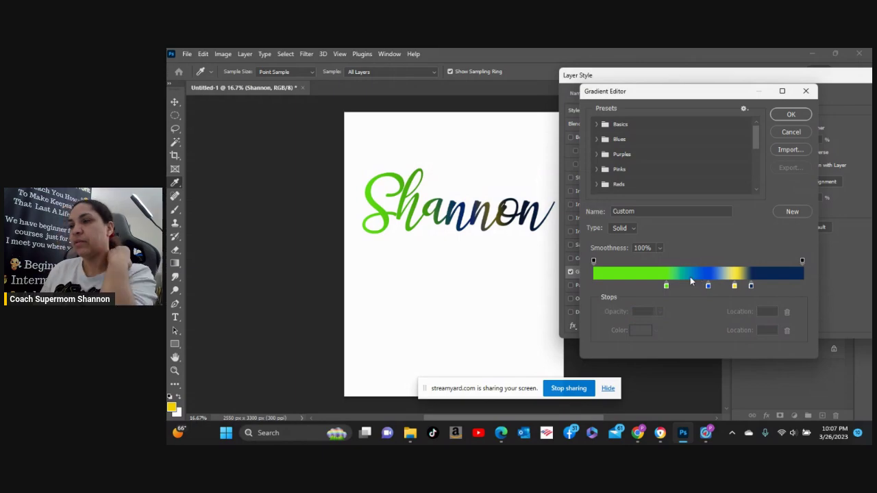
pyautogui.click(689, 261)
pyautogui.moveTo(689, 260); pyautogui.dragTo(698, 275)
pyautogui.click(687, 261)
pyautogui.click(685, 260)
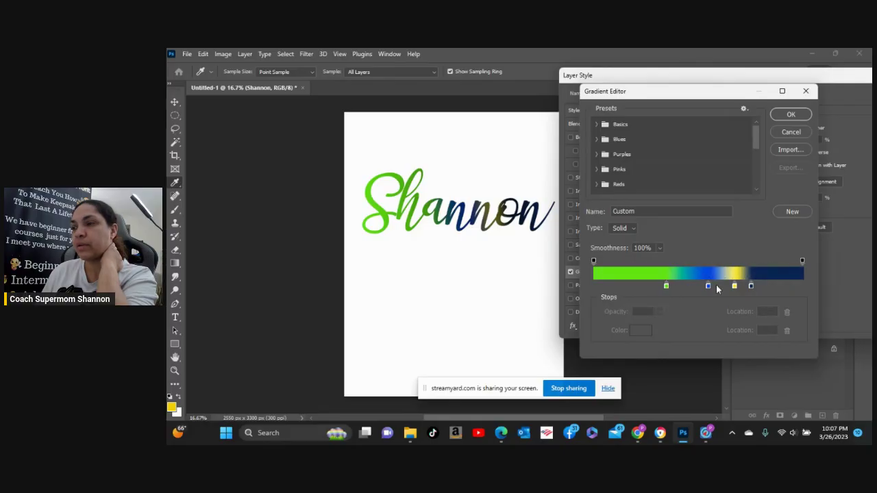
pyautogui.click(753, 286)
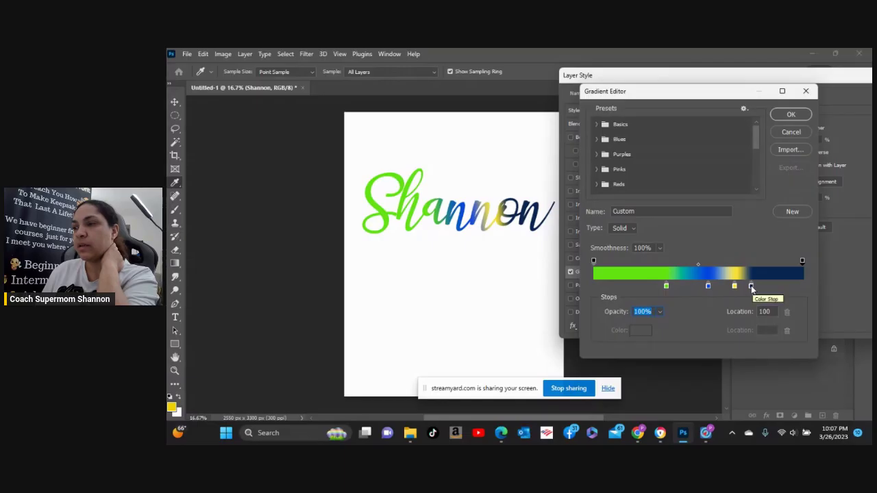
# Change the navy colour stop at location 75 to bright green 1bc709.
pyautogui.doubleClick(753, 285)
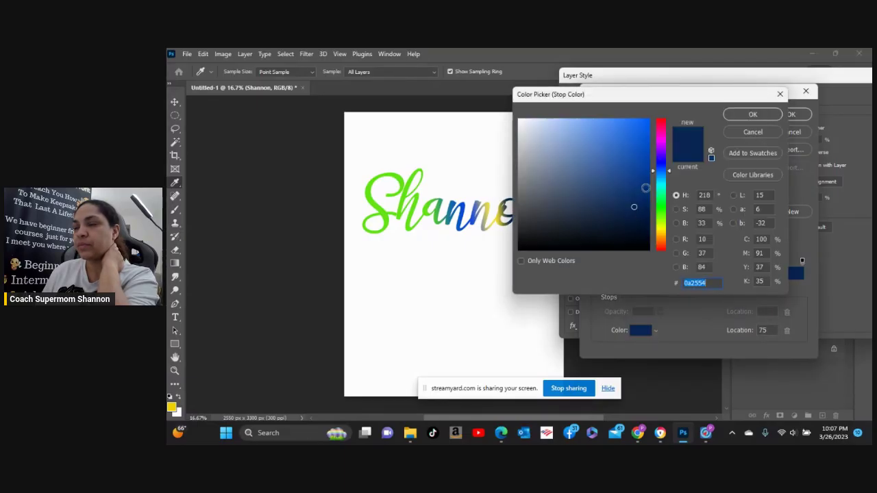
pyautogui.moveTo(642, 95); pyautogui.dragTo(775, 166)
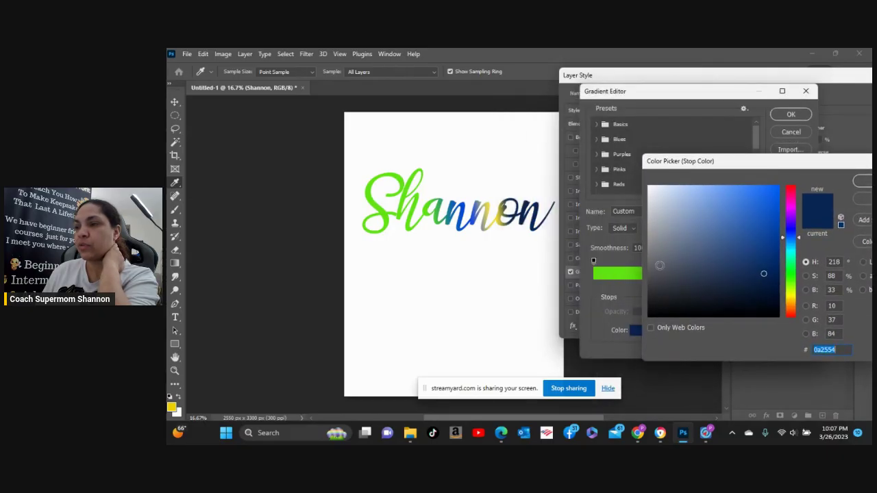
pyautogui.click(791, 278)
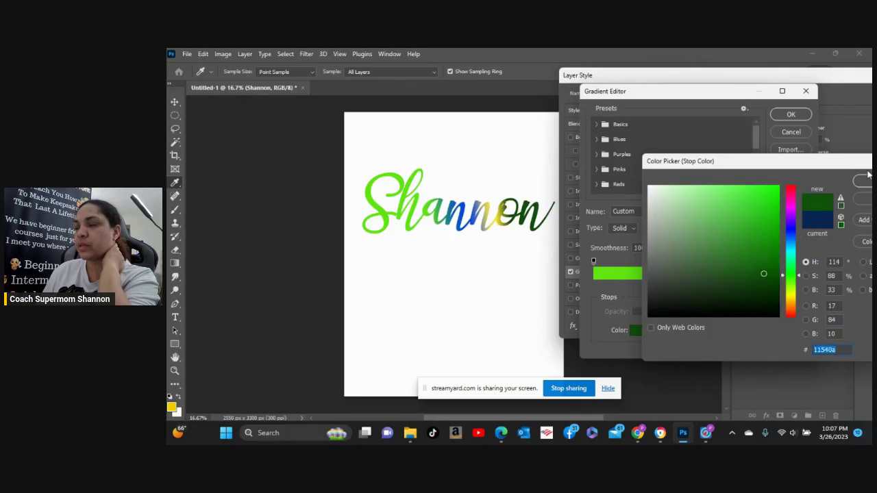
pyautogui.click(774, 214)
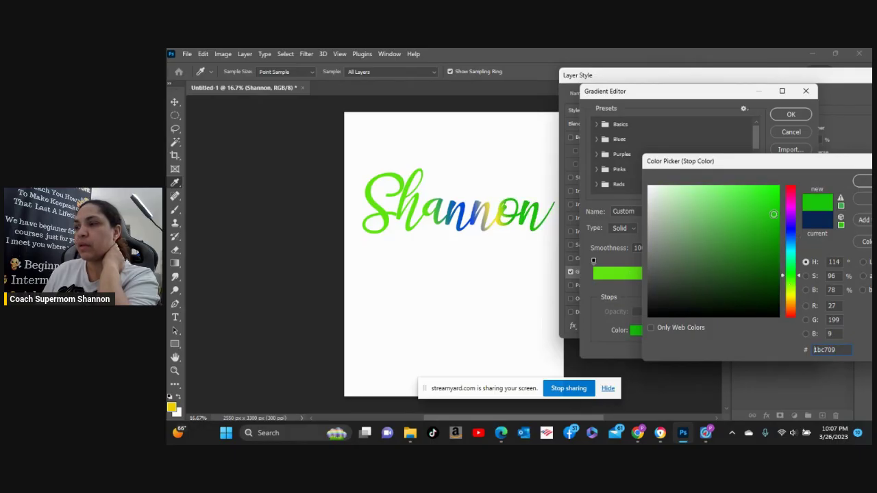
pyautogui.moveTo(812, 165); pyautogui.dragTo(692, 165)
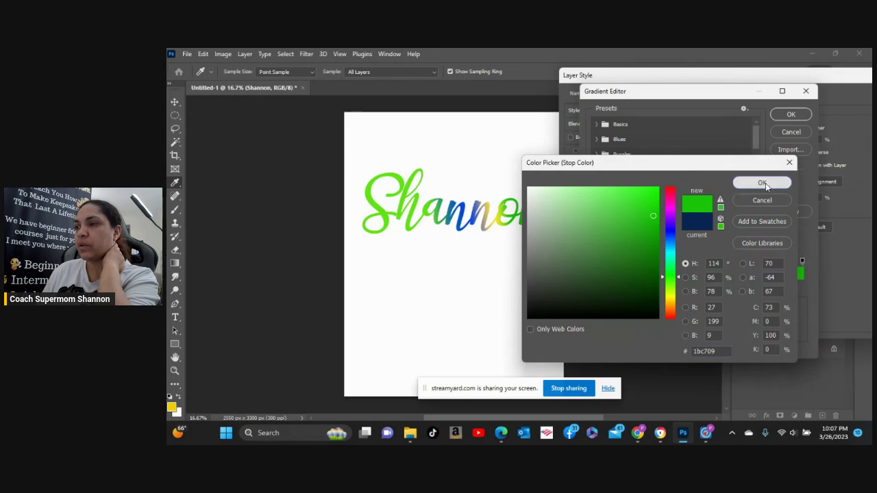
pyautogui.click(765, 182)
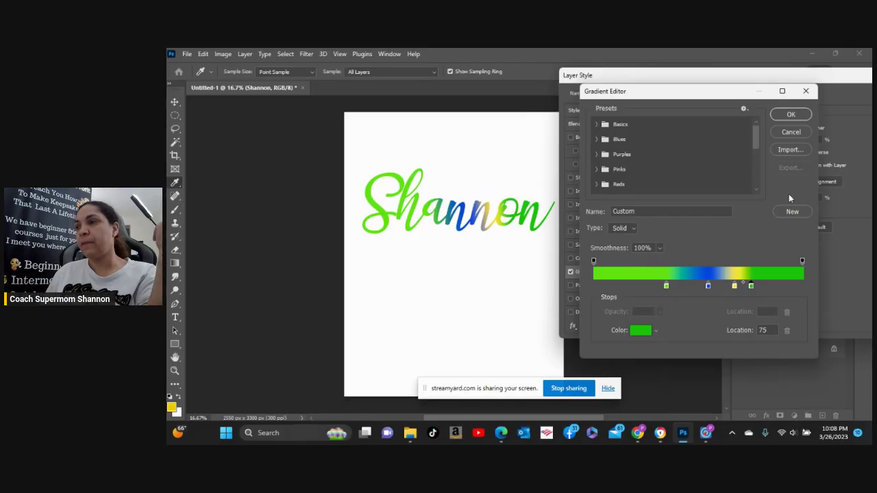
# Save the custom gradient as a preset, then try the blue-red-yellow and Iridescent_15 presets.
pyautogui.click(790, 212)
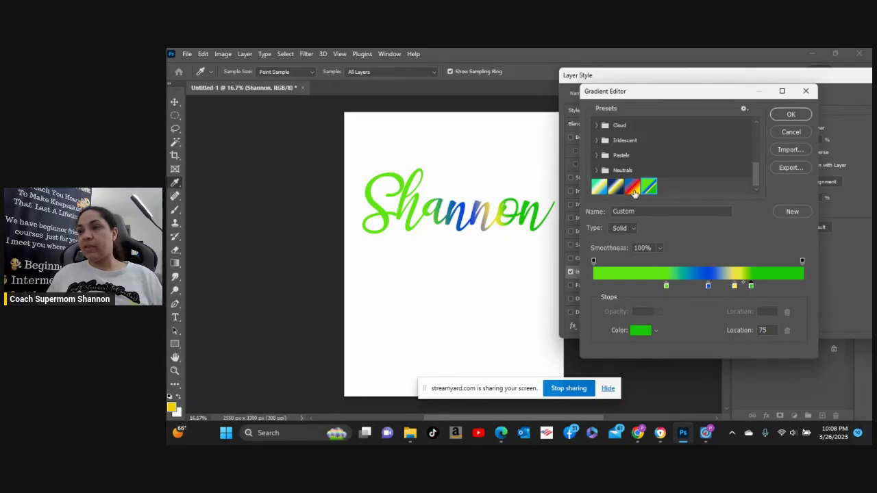
pyautogui.click(632, 188)
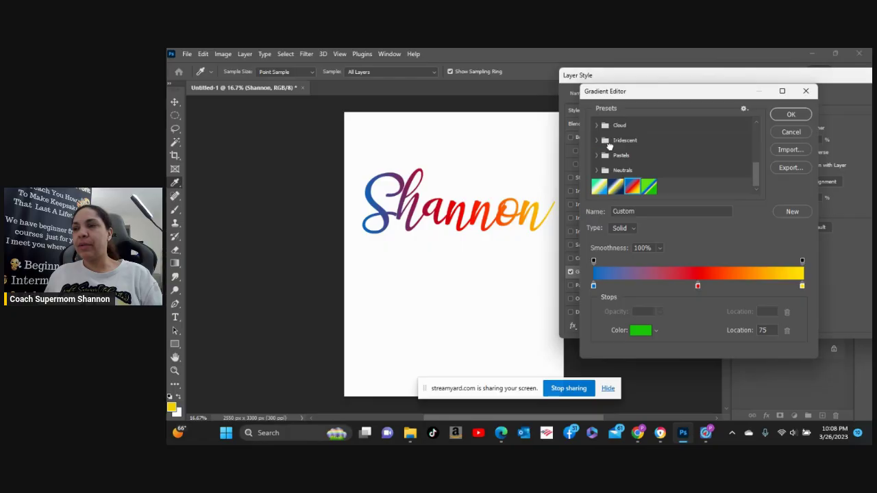
pyautogui.click(596, 141)
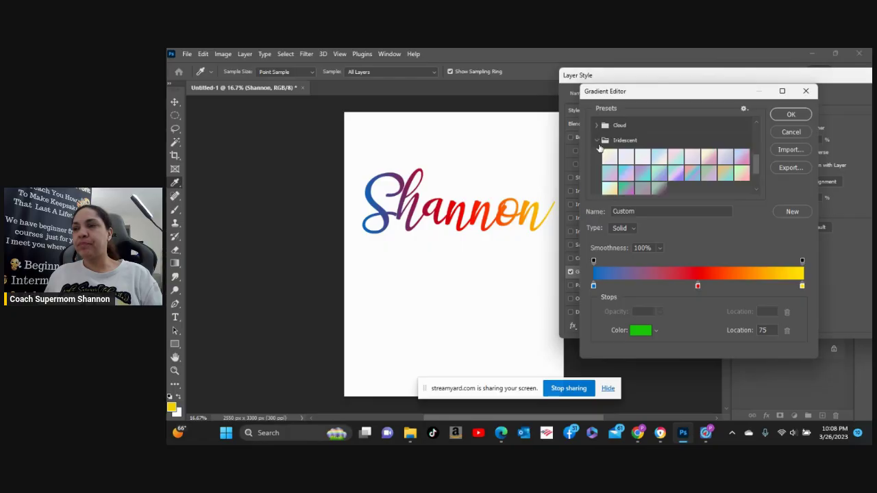
pyautogui.click(689, 178)
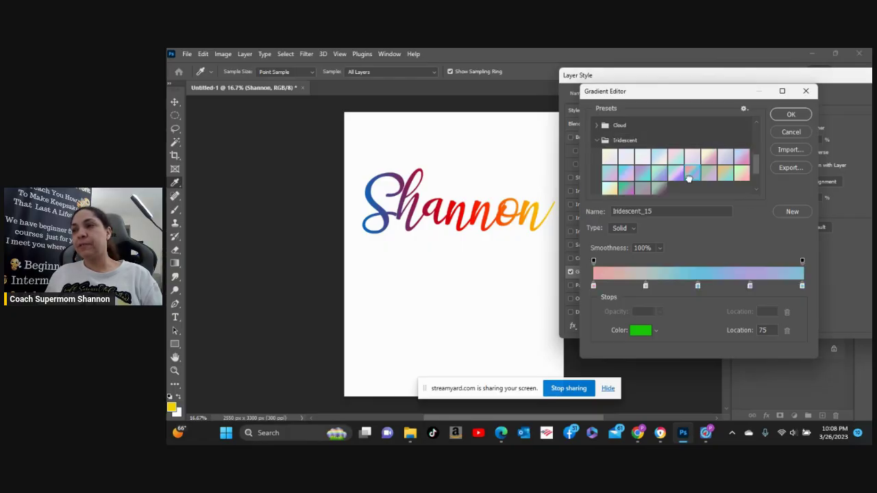
# Preview Iridescent_09, Iridescent_02 and other iridescent presets, settling on teal-to-purple Iridescent_20.
pyautogui.click(742, 174)
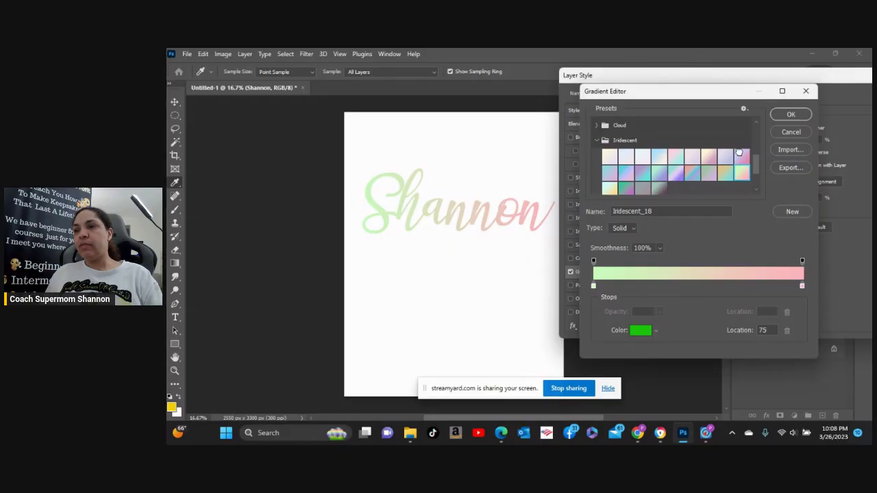
pyautogui.click(742, 157)
pyautogui.click(627, 157)
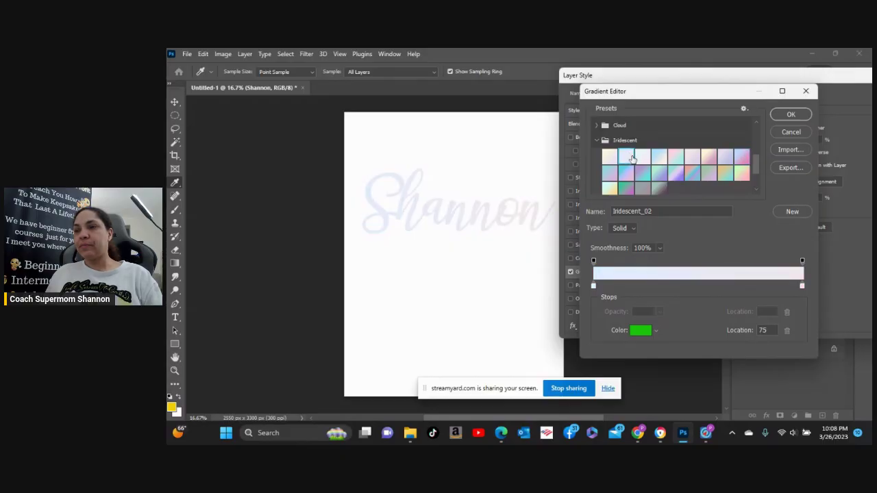
pyautogui.click(675, 174)
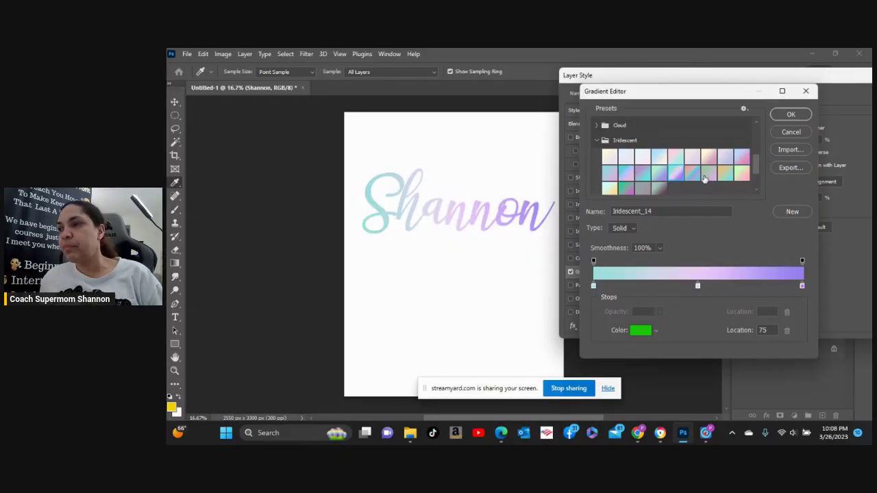
pyautogui.click(706, 175)
pyautogui.click(638, 187)
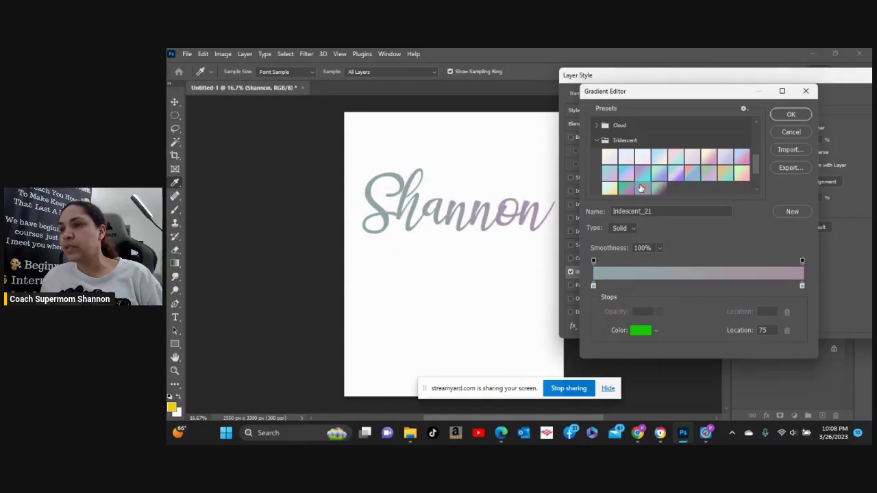
pyautogui.click(626, 191)
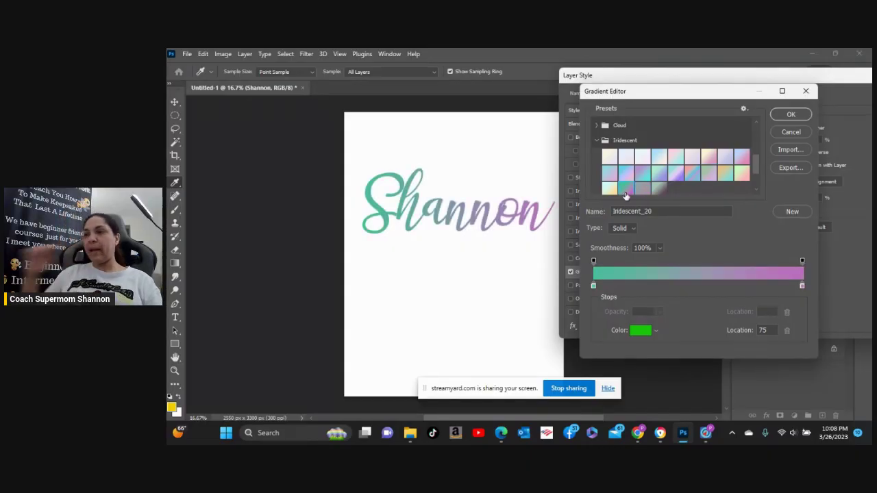
pyautogui.click(792, 114)
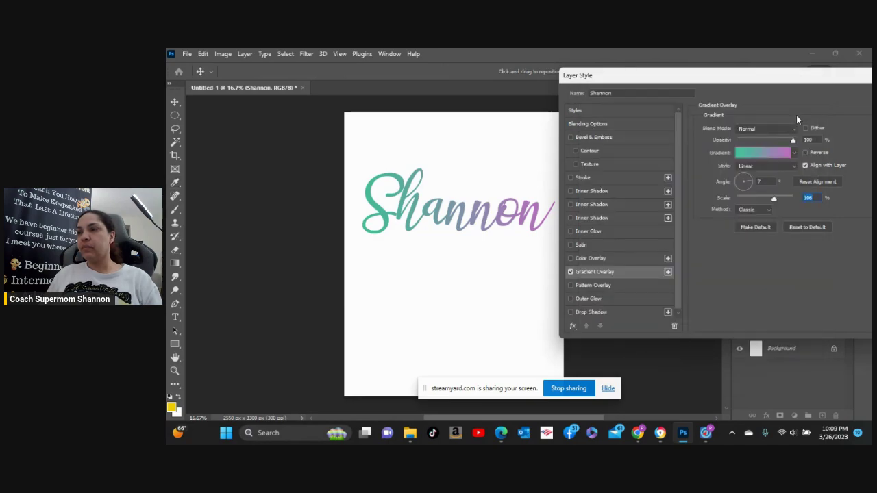
pyautogui.scroll(-1, 649, 294)
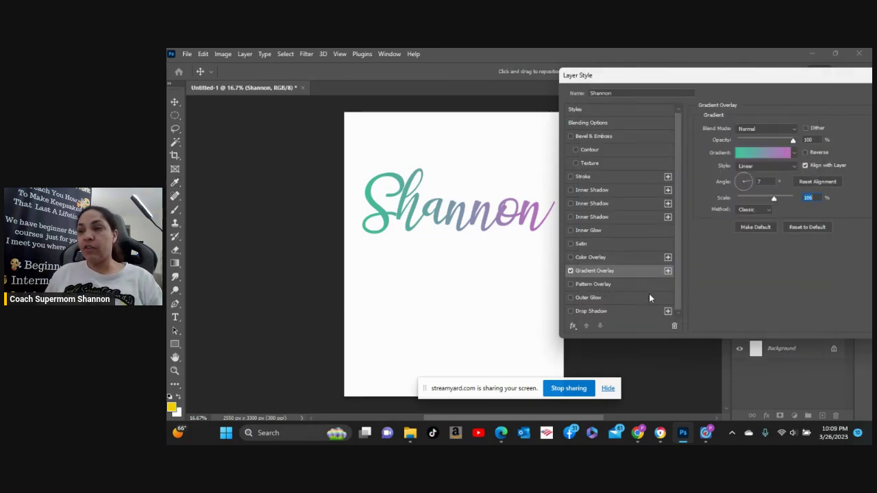
pyautogui.click(570, 297)
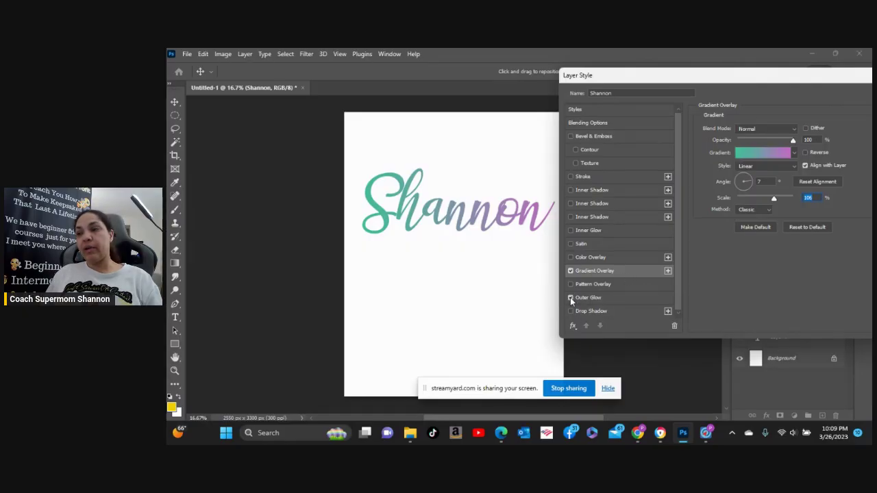
pyautogui.click(622, 297)
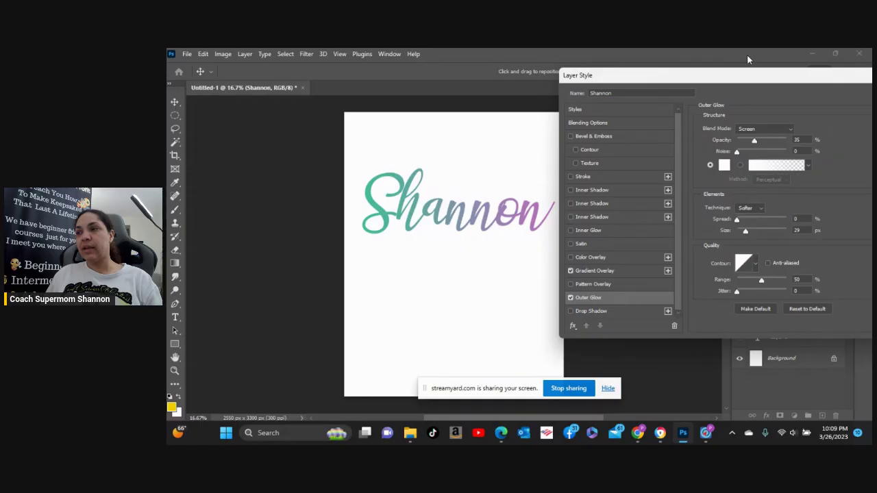
pyautogui.click(724, 166)
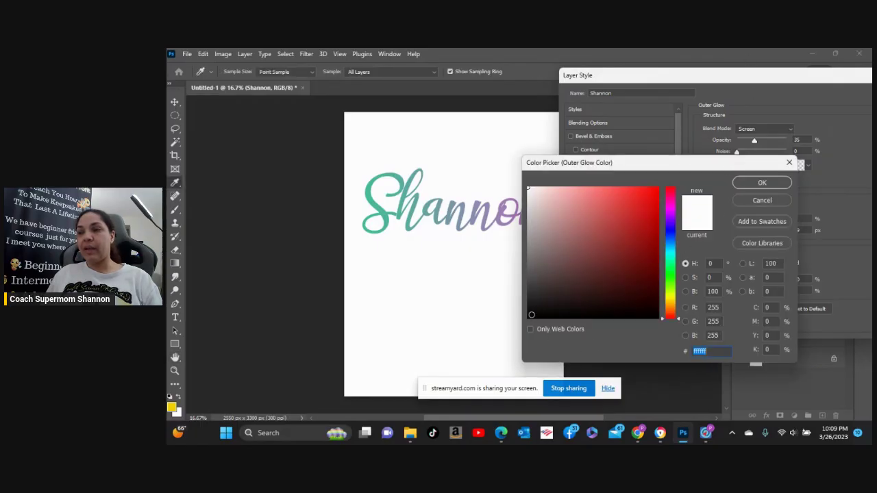
pyautogui.click(531, 314)
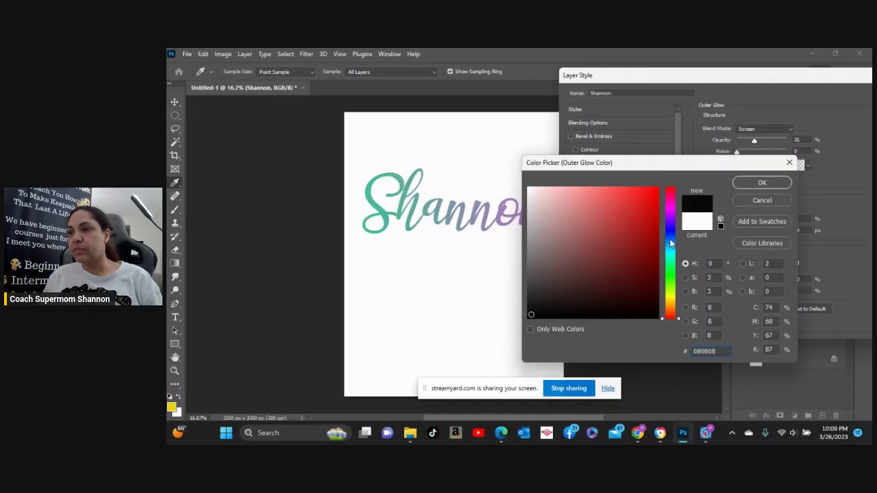
pyautogui.click(669, 227)
pyautogui.click(642, 198)
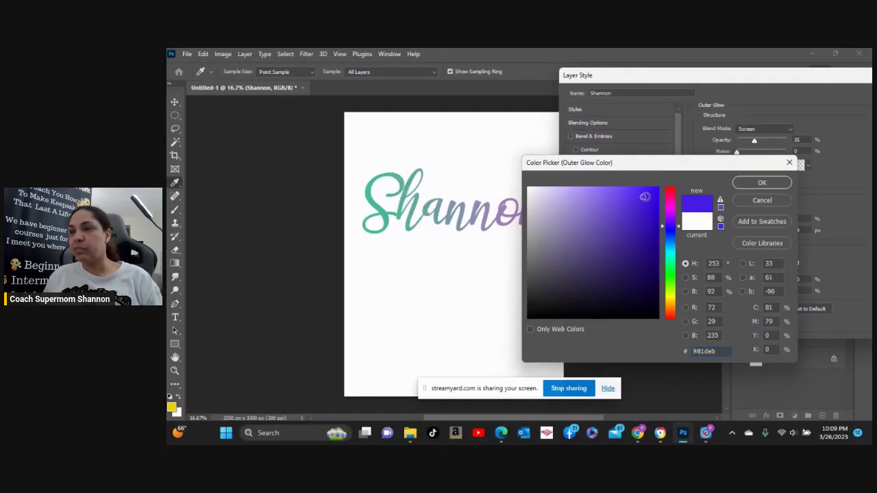
pyautogui.click(762, 183)
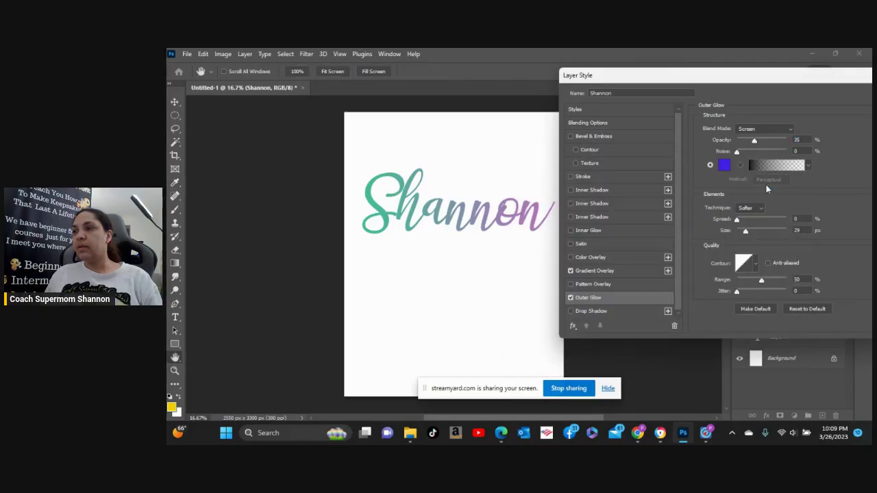
# Set the outer glow to Normal blend at 76% opacity and add a drop shadow.
pyautogui.click(785, 130)
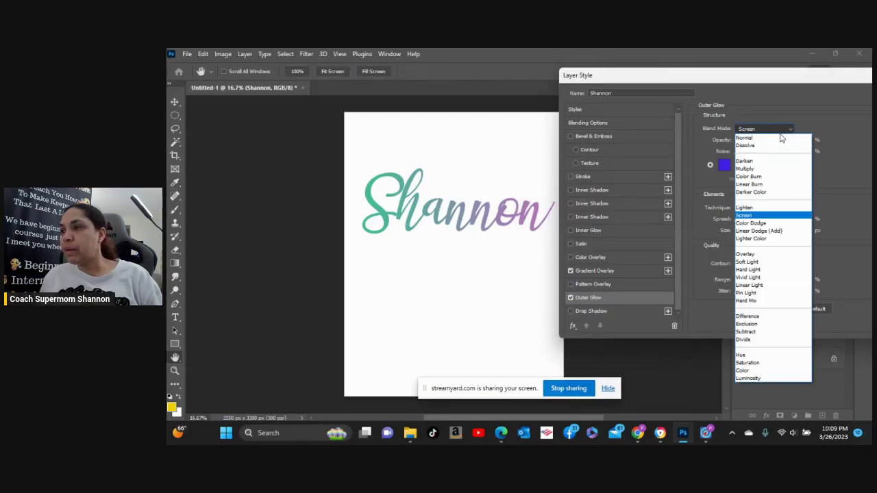
pyautogui.click(771, 139)
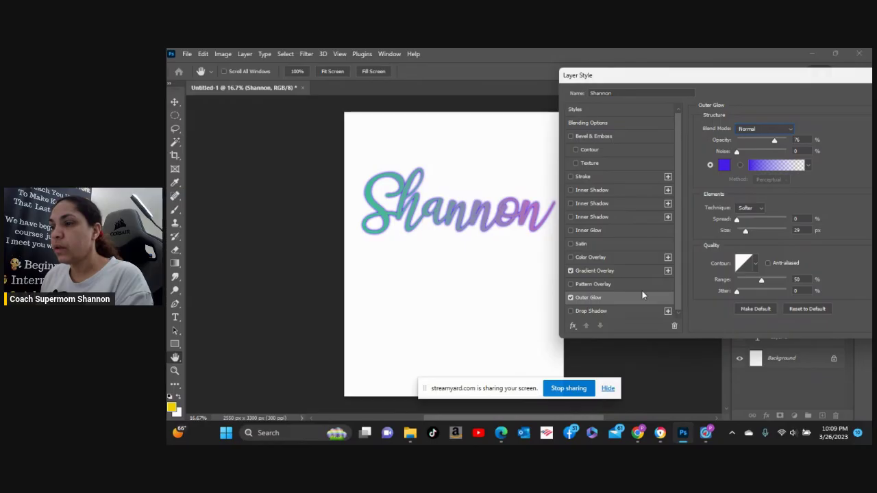
pyautogui.click(570, 312)
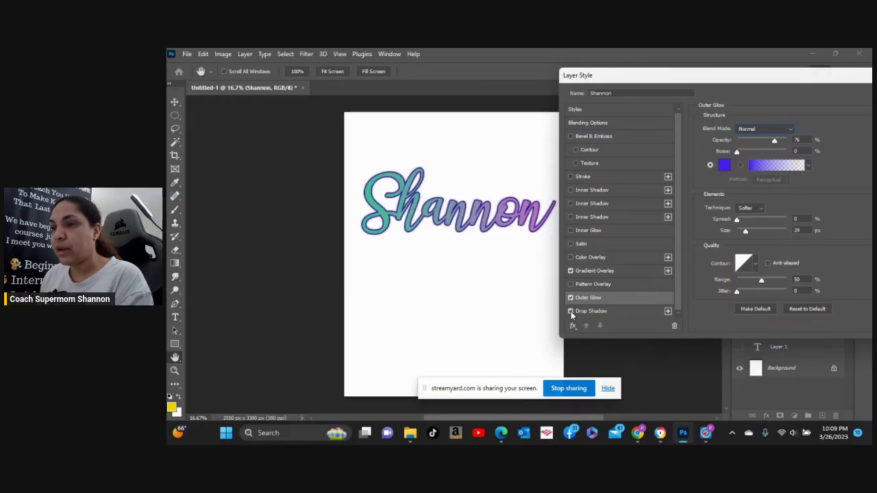
# Show the black 10 px, 80% spread drop shadow settings and add an inner shadow.
pyautogui.click(614, 311)
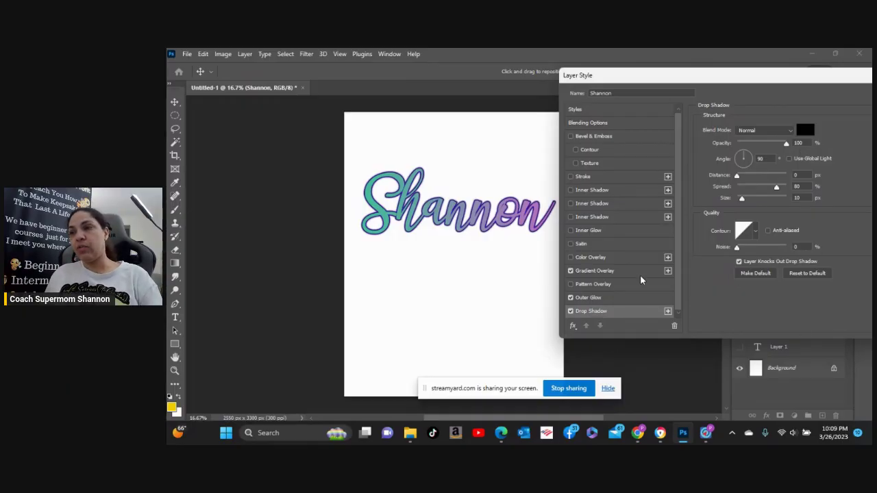
pyautogui.click(571, 218)
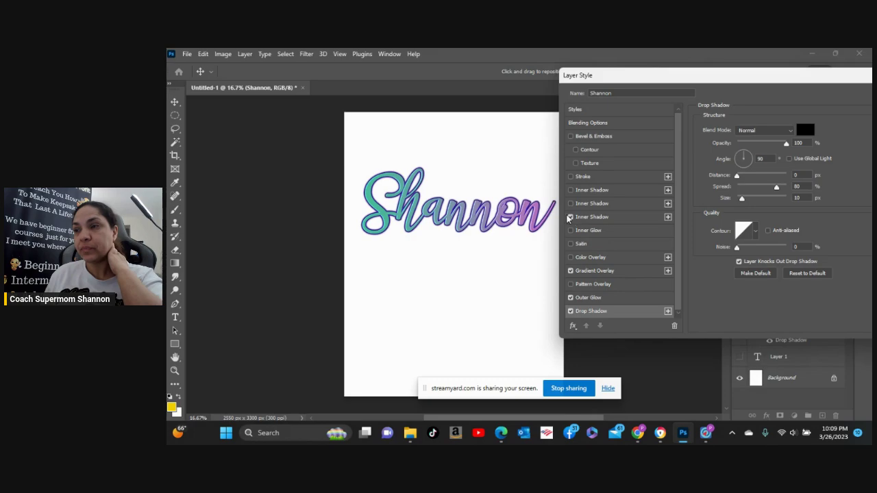
pyautogui.click(570, 136)
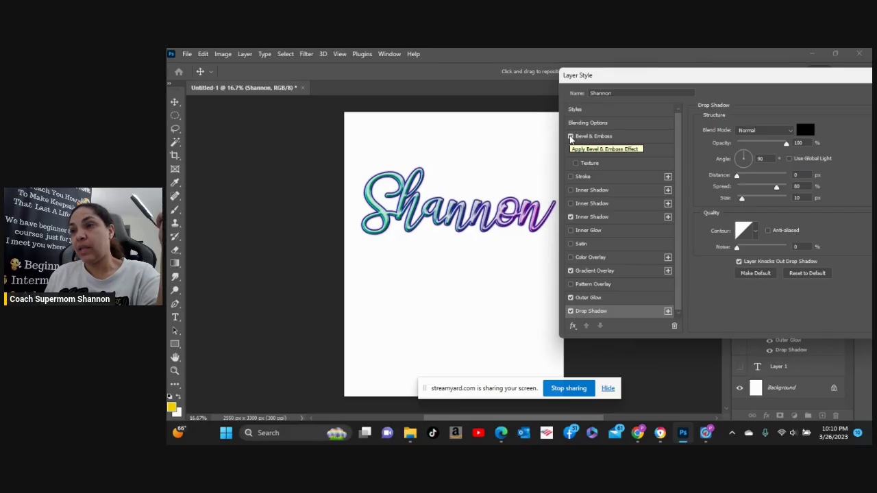
pyautogui.click(571, 137)
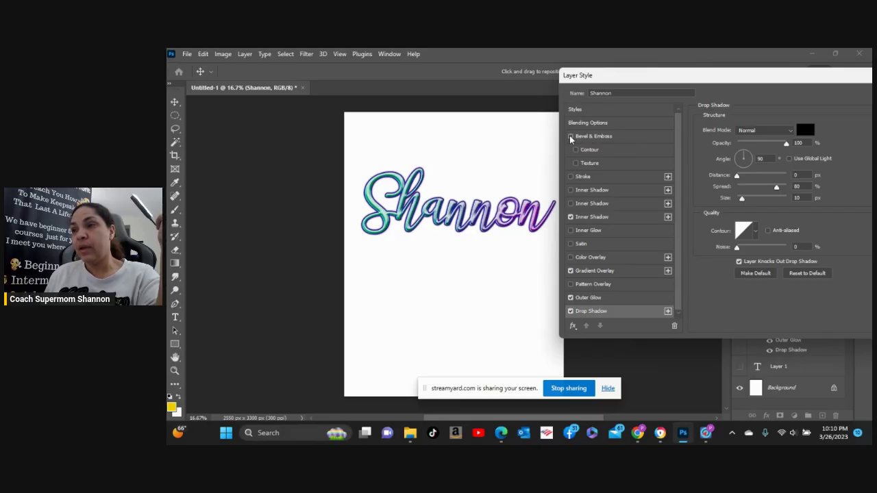
pyautogui.click(570, 137)
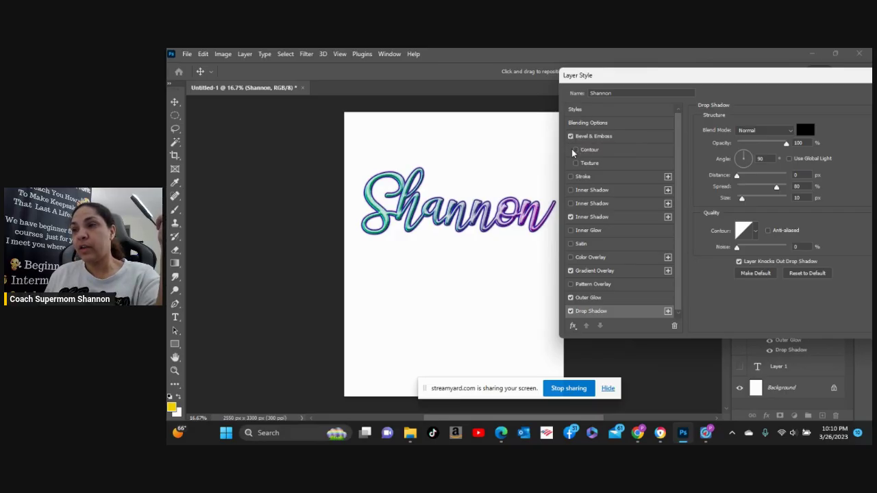
pyautogui.click(576, 150)
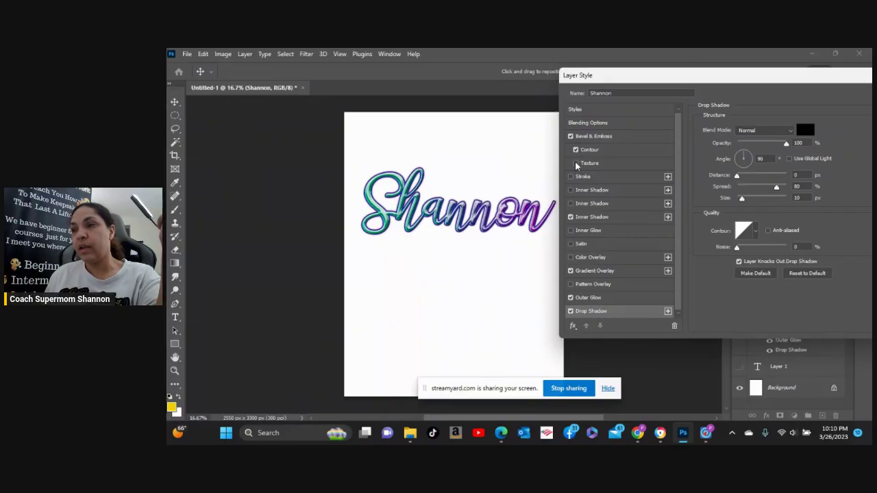
pyautogui.click(576, 163)
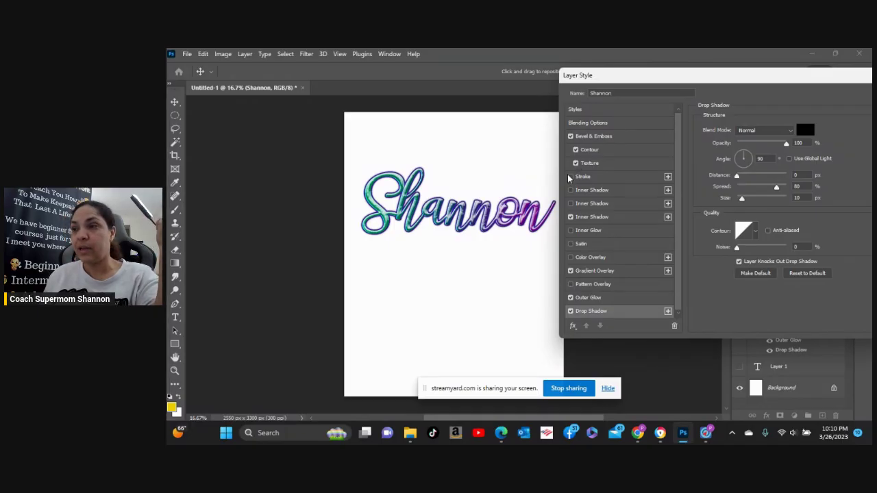
pyautogui.click(570, 177)
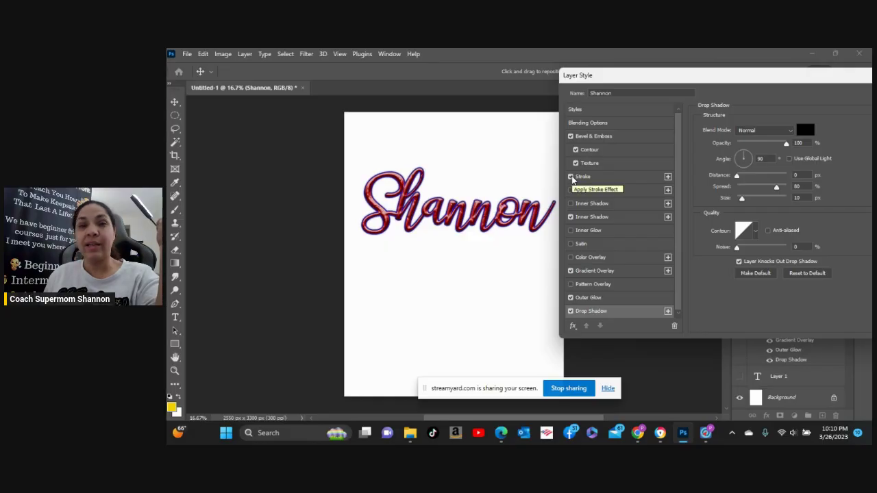
# Try near-black, near-white and blue stroke colours, cancel, then switch the Stroke effect off.
pyautogui.click(610, 177)
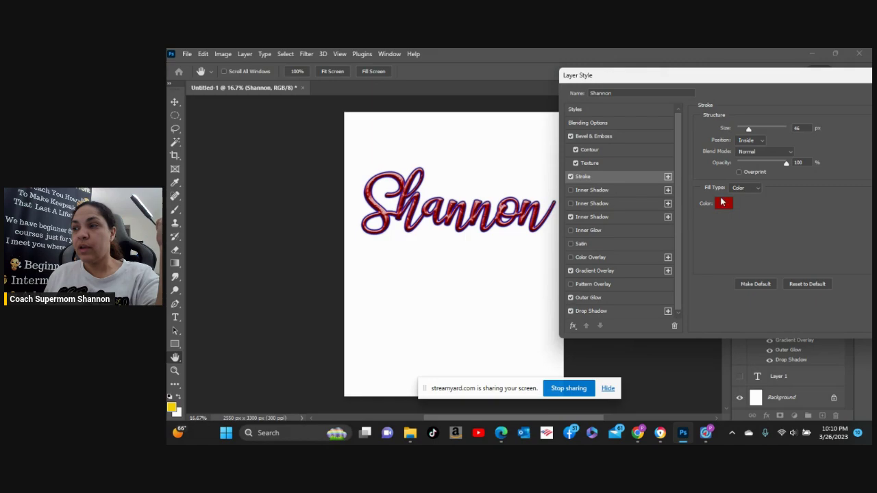
pyautogui.click(724, 204)
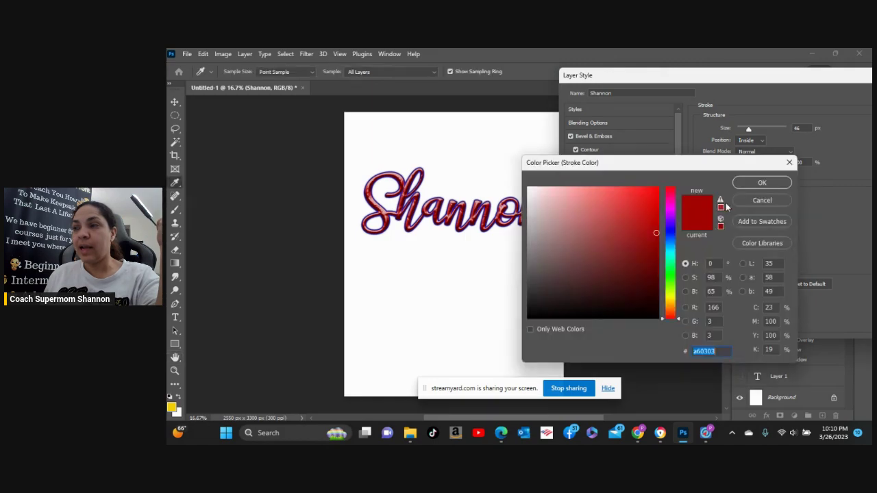
pyautogui.click(531, 315)
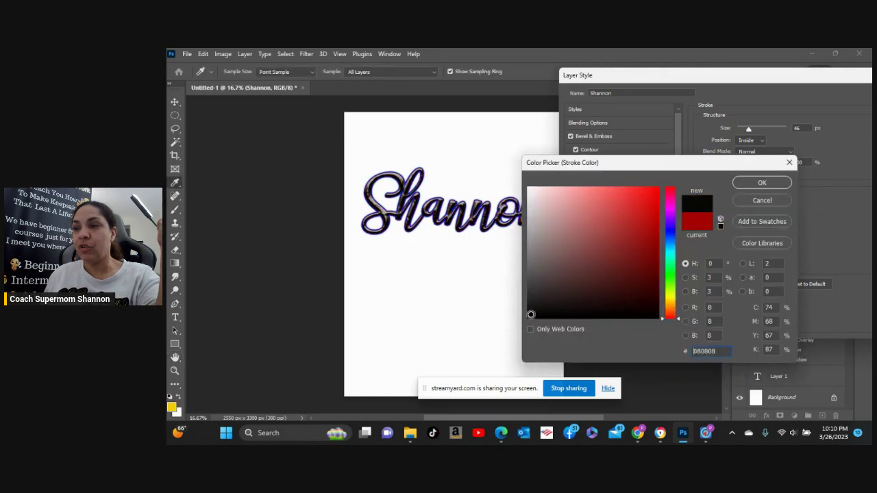
pyautogui.click(531, 190)
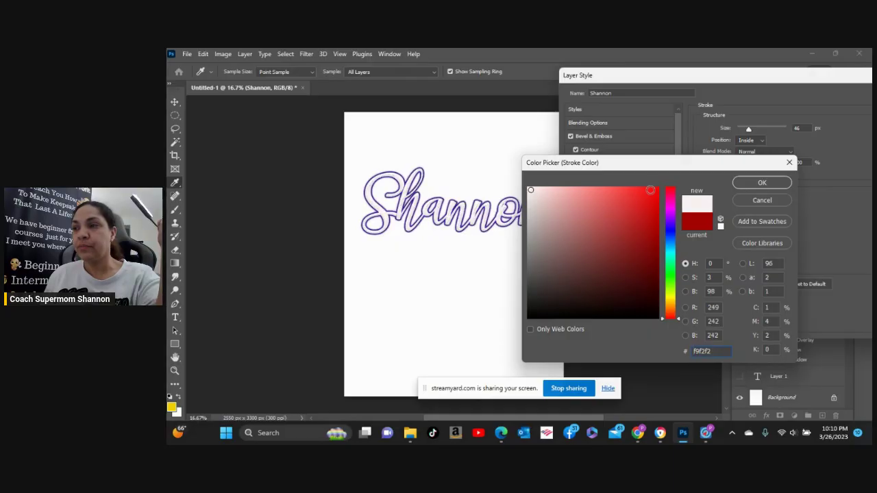
pyautogui.click(671, 233)
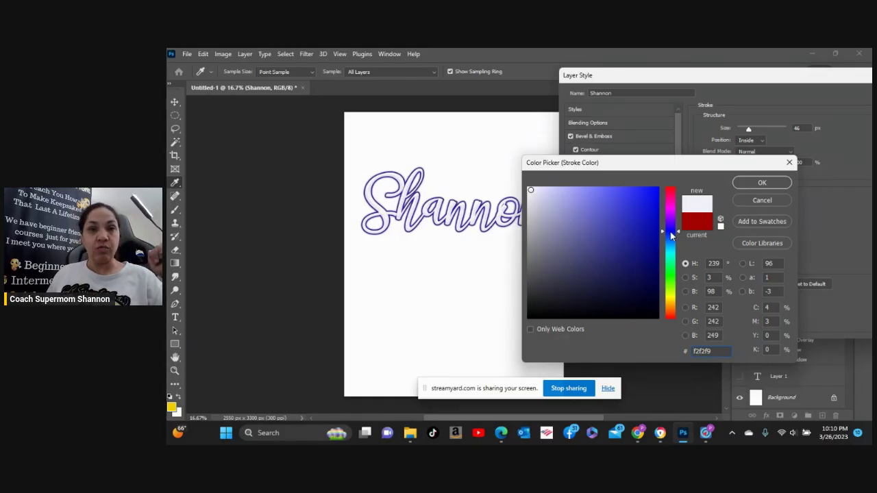
pyautogui.click(770, 199)
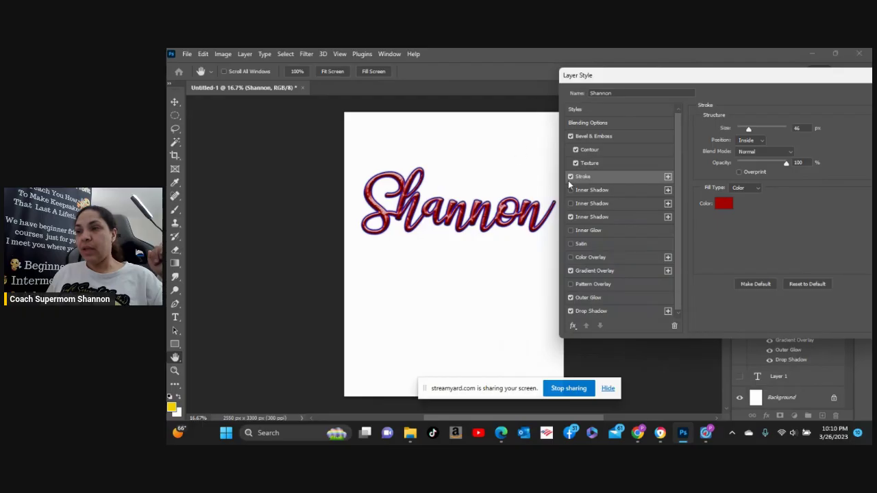
pyautogui.click(570, 177)
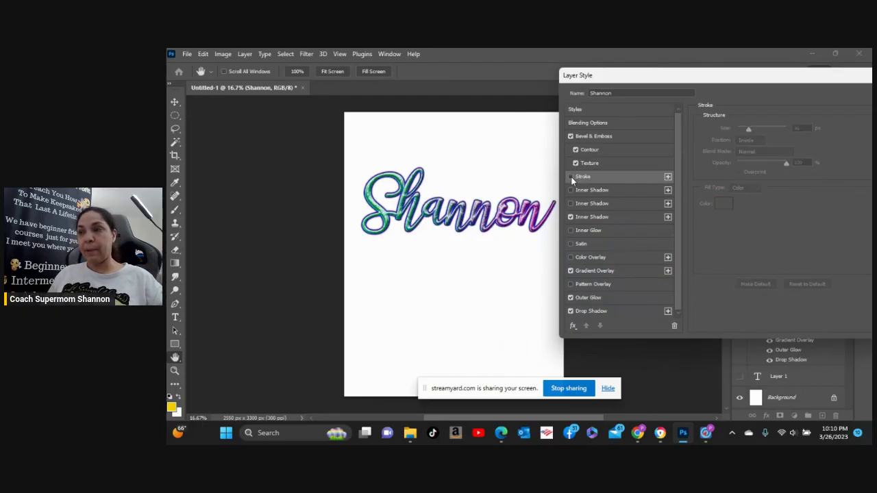
pyautogui.click(571, 231)
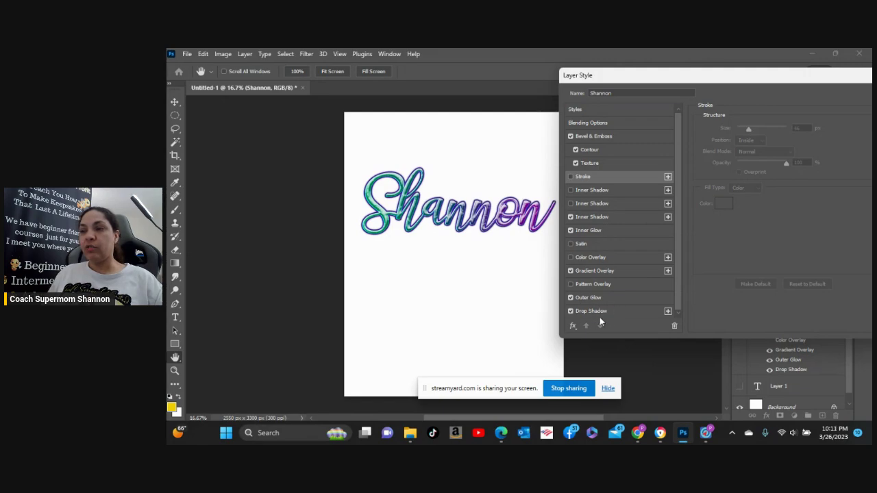
pyautogui.click(667, 311)
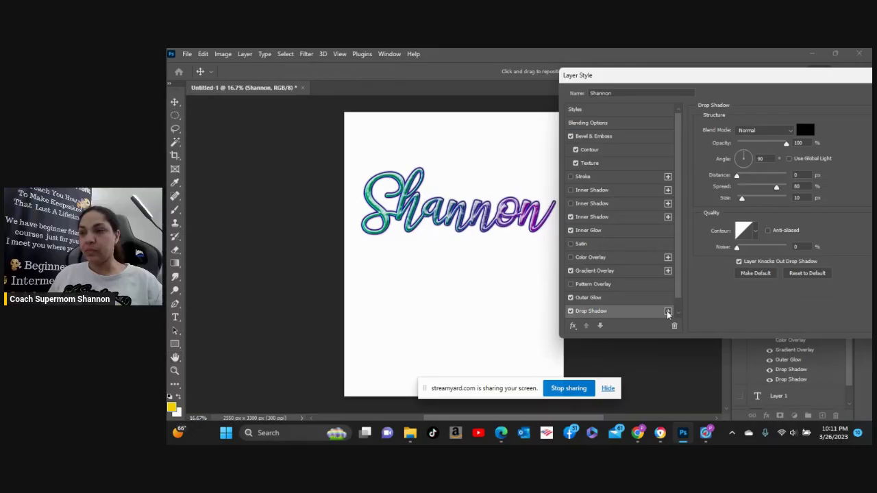
pyautogui.scroll(-1, 679, 271)
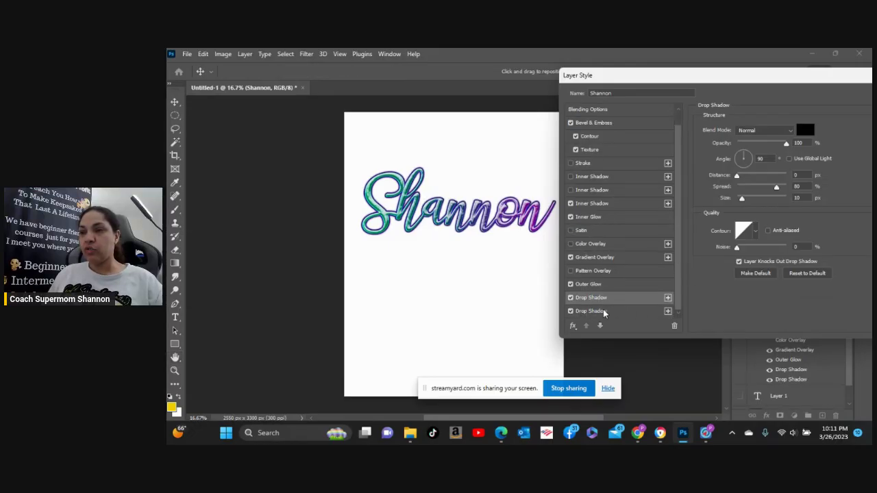
pyautogui.click(624, 311)
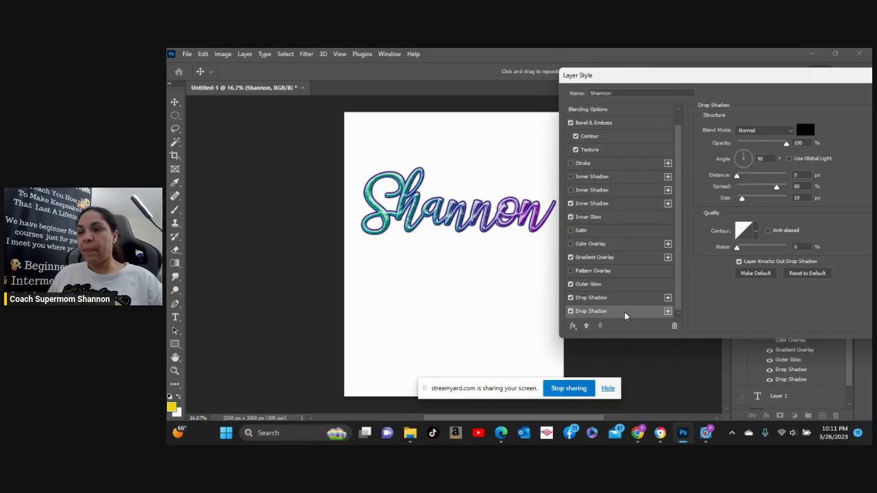
pyautogui.click(621, 296)
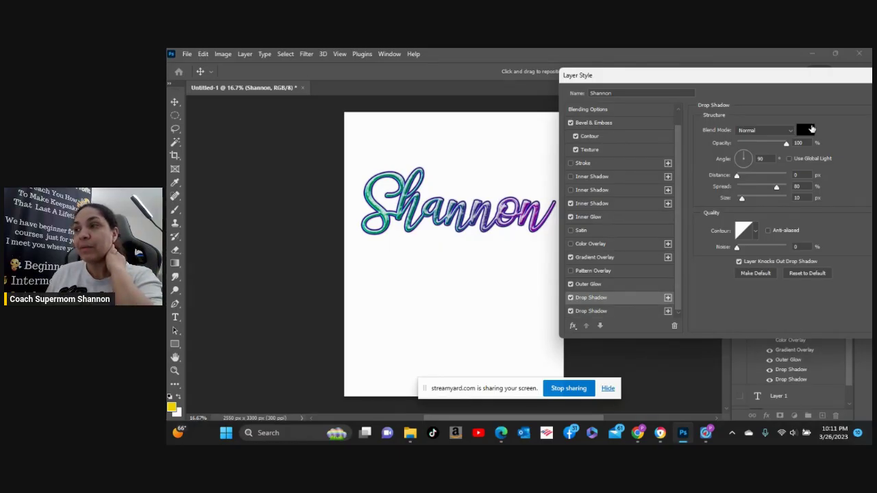
pyautogui.click(621, 311)
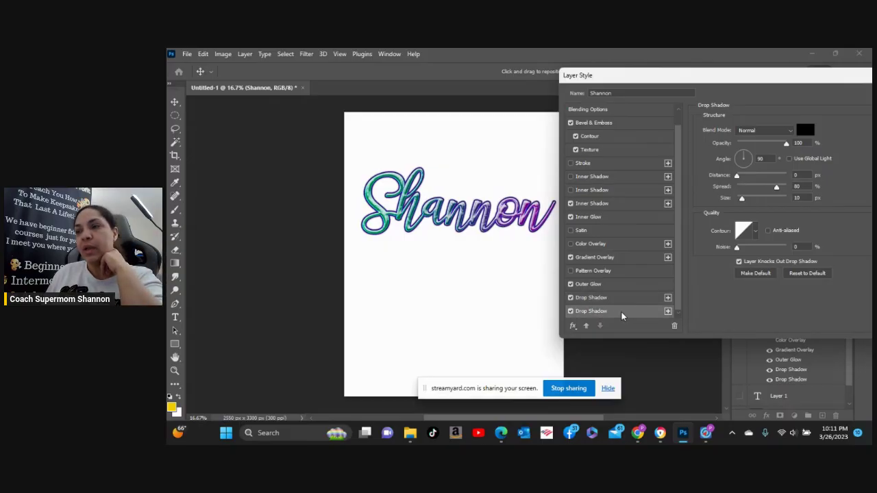
# Set the second drop shadow's colour and enlarge it into a thick outline.
pyautogui.click(805, 132)
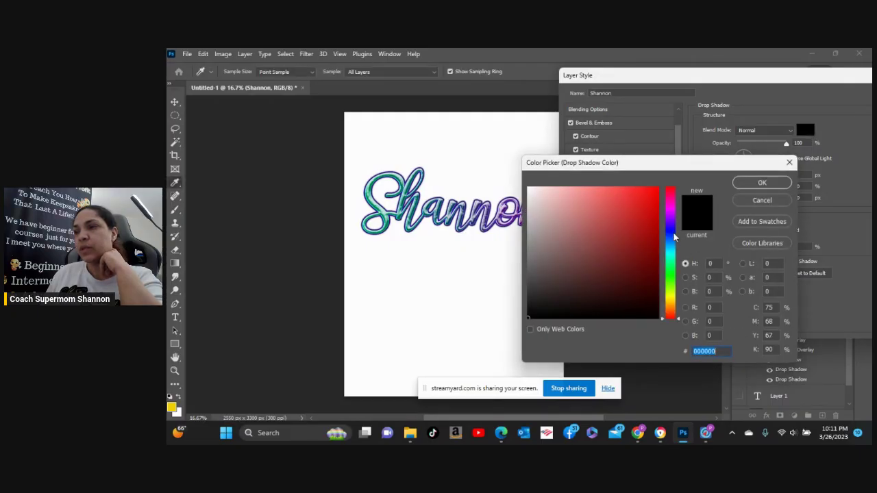
pyautogui.click(673, 232)
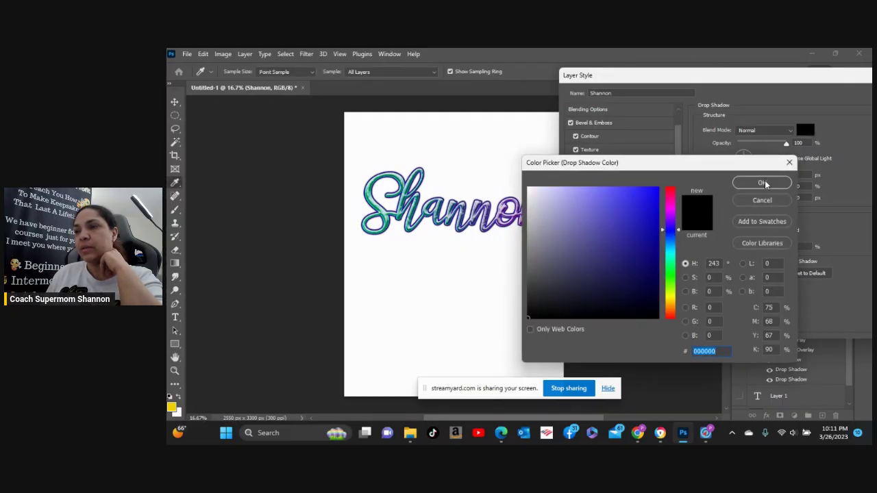
pyautogui.click(766, 183)
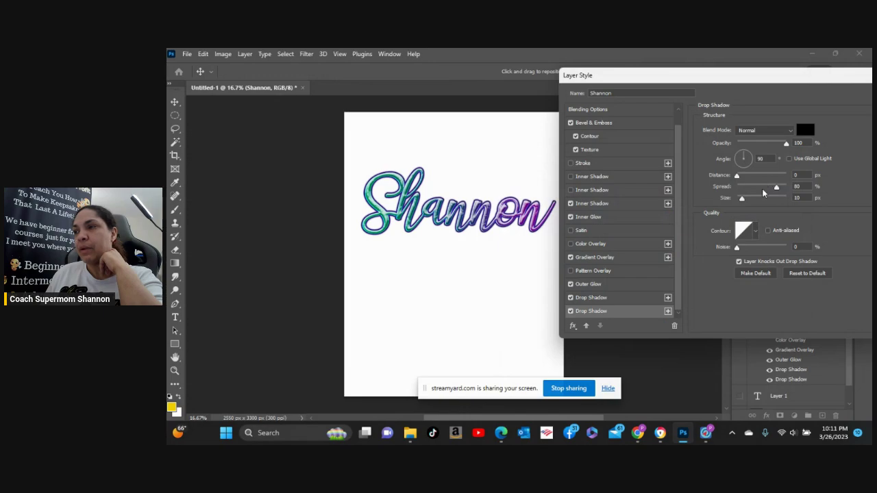
pyautogui.moveTo(741, 198)
pyautogui.mouseDown()
pyautogui.moveTo(753, 199)
pyautogui.moveTo(747, 204)
pyautogui.mouseUp()
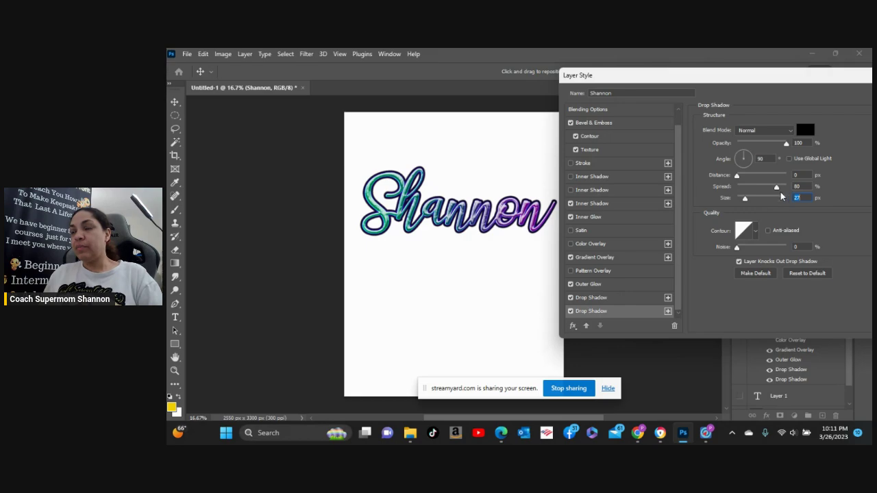
# Keep the shadow blend mode at Normal, reset the effects list, and move the second drop shadow up.
pyautogui.click(773, 132)
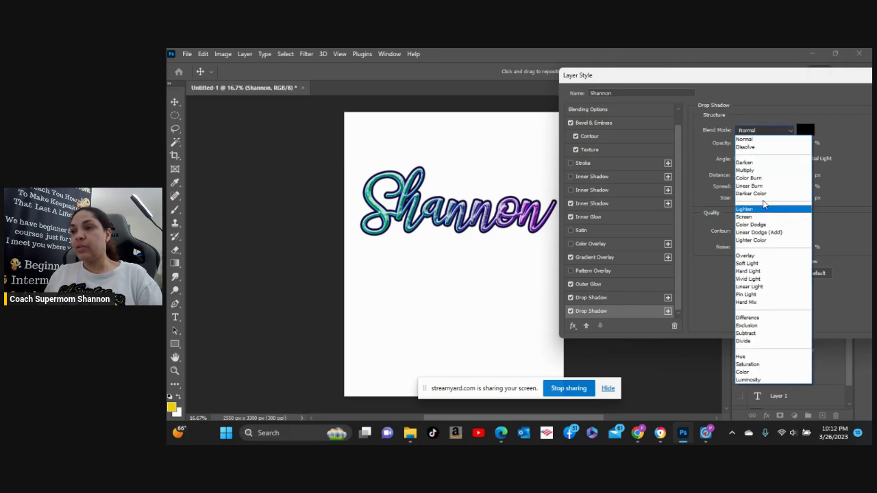
pyautogui.click(753, 106)
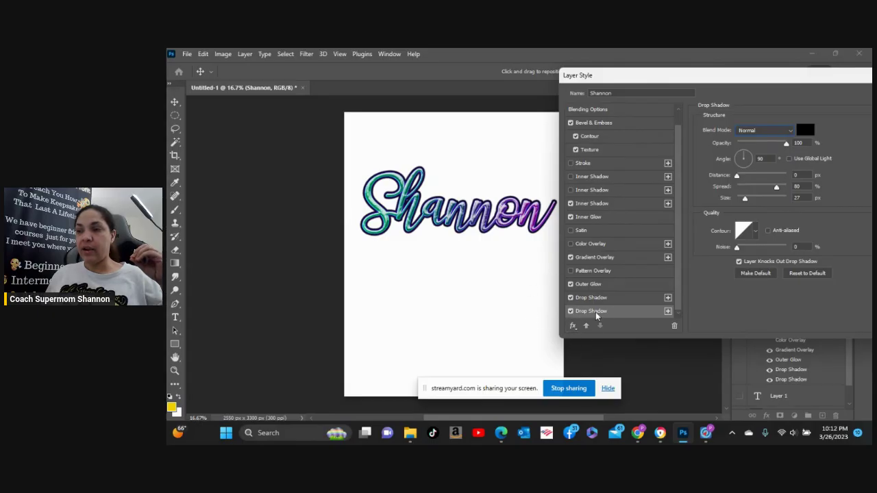
pyautogui.click(573, 328)
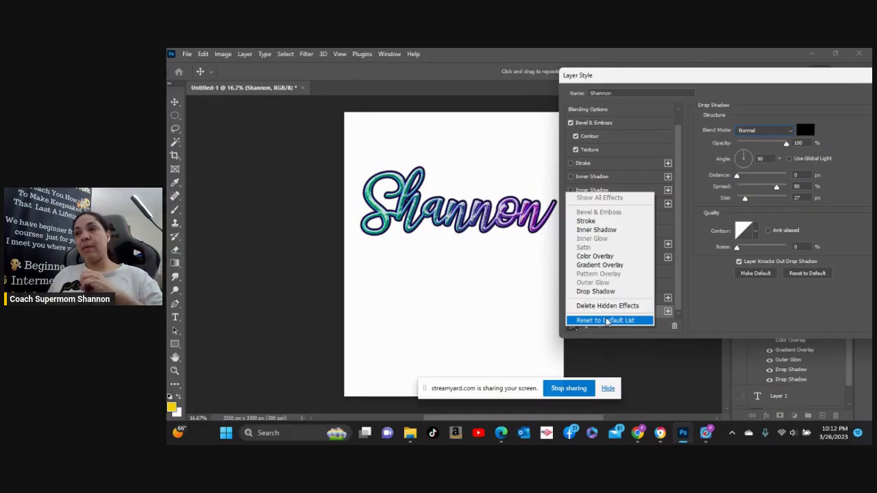
pyautogui.click(606, 320)
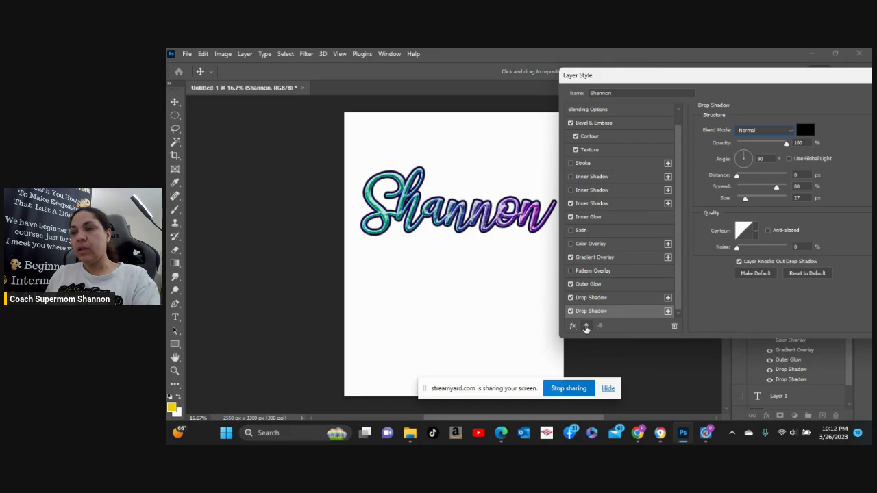
pyautogui.click(586, 325)
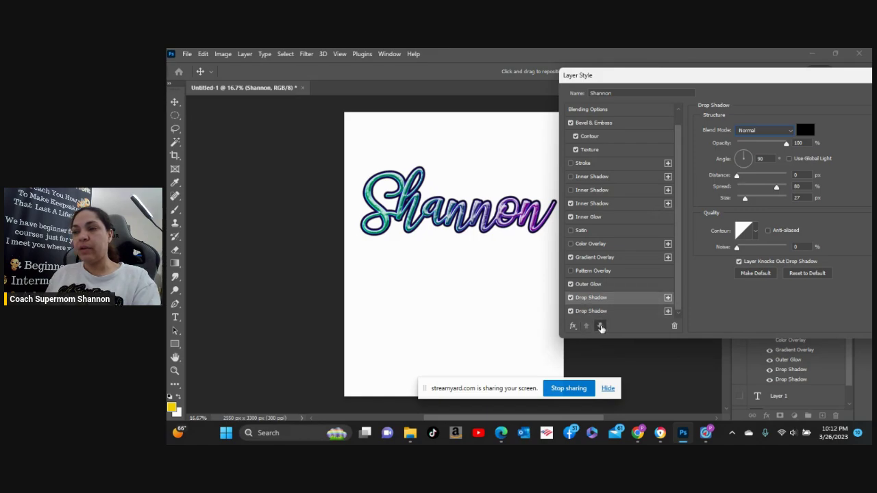
pyautogui.click(599, 326)
pyautogui.click(586, 326)
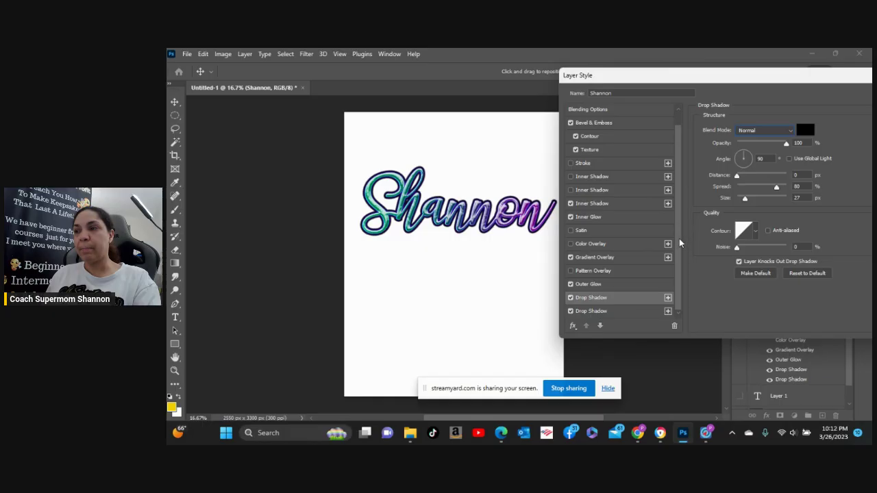
pyautogui.scroll(1, 678, 238)
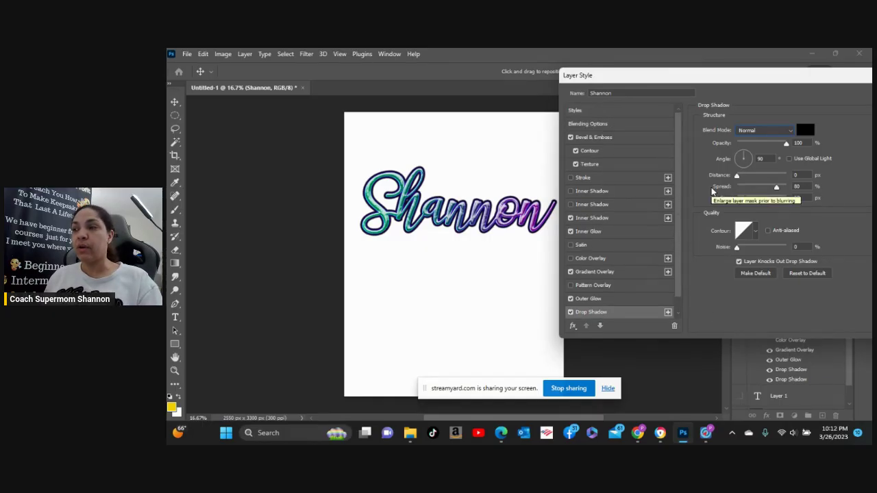
pyautogui.moveTo(778, 81); pyautogui.dragTo(611, 126)
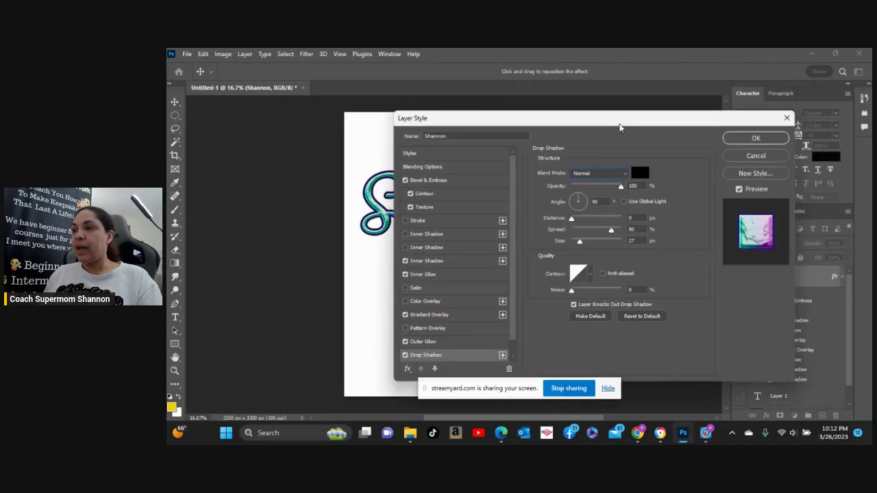
pyautogui.click(756, 138)
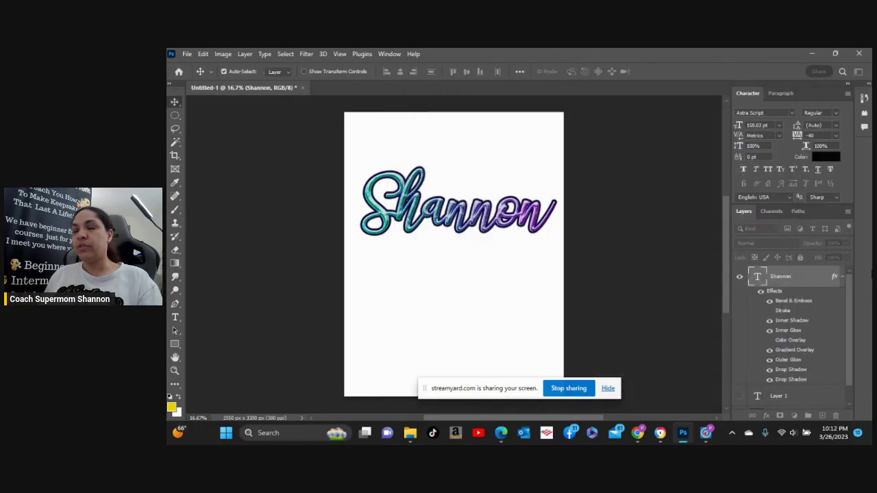
pyautogui.click(175, 322)
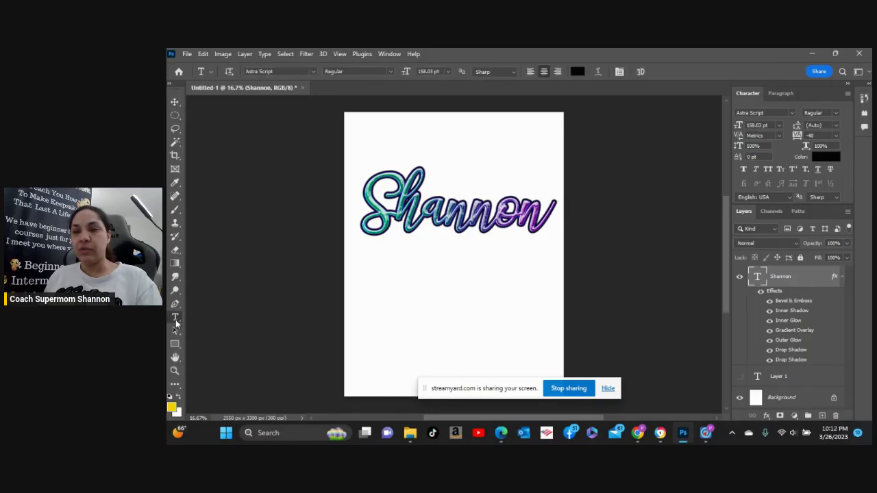
pyautogui.click(388, 293)
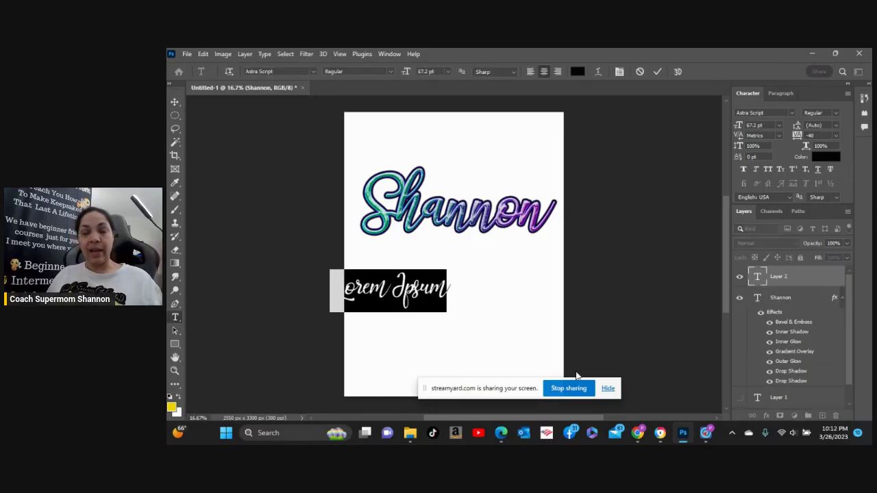
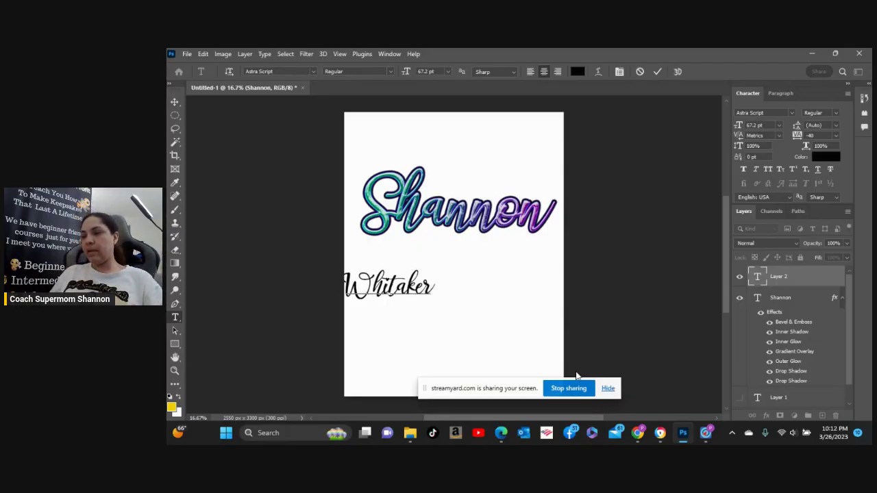
pyautogui.press('Escape')
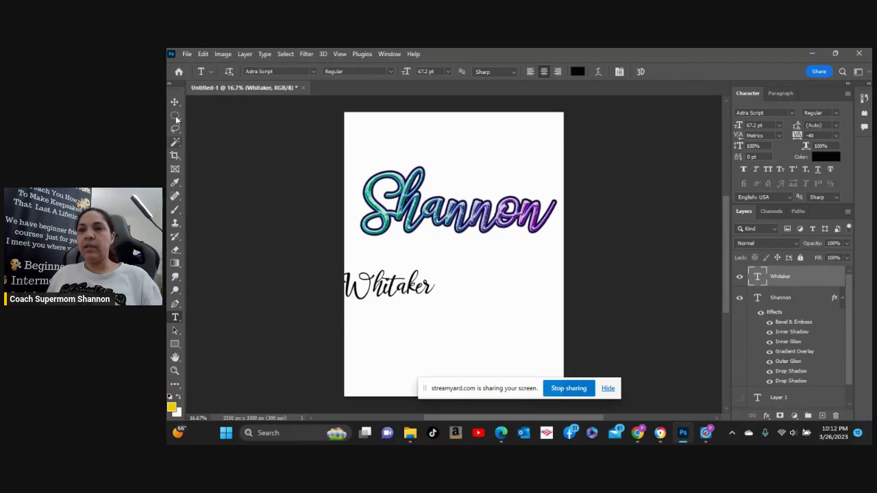
pyautogui.click(175, 102)
pyautogui.moveTo(413, 294); pyautogui.dragTo(472, 291)
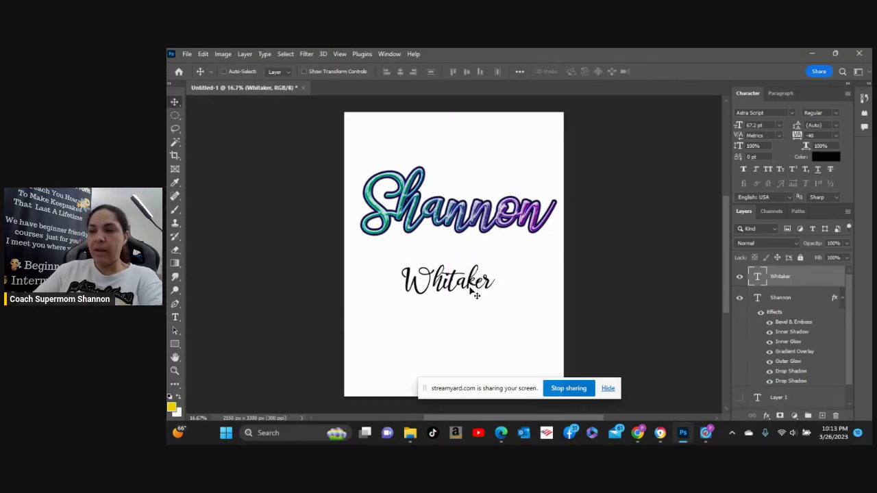
pyautogui.hotkey('ctrl', 't')
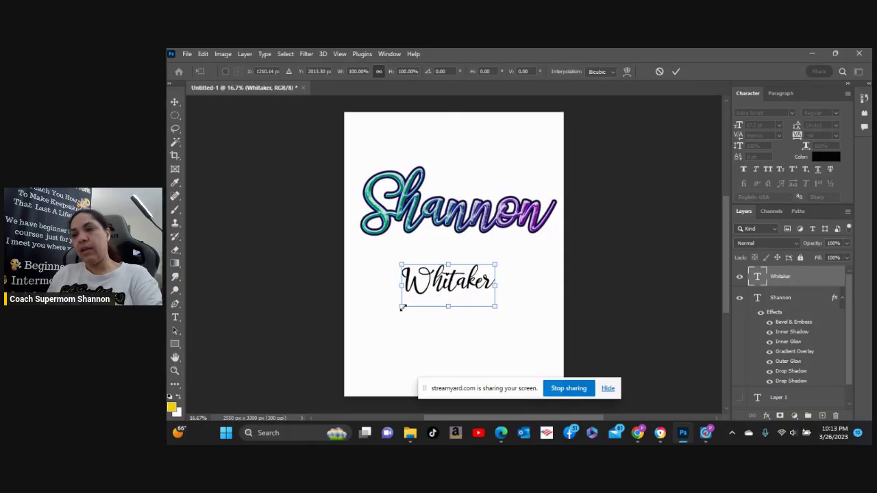
pyautogui.moveTo(400, 310); pyautogui.dragTo(349, 345)
pyautogui.moveTo(464, 270); pyautogui.dragTo(483, 269)
pyautogui.press('Return')
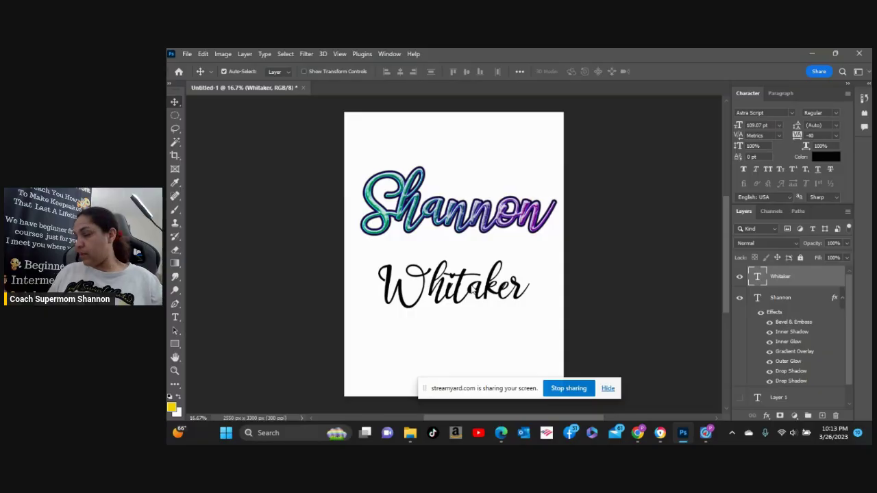
pyautogui.click(418, 211)
pyautogui.rightClick(415, 206)
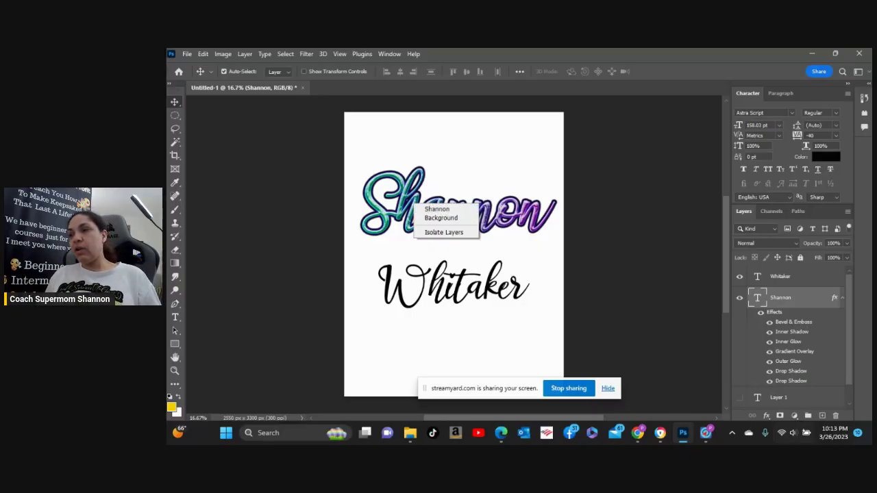
pyautogui.click(644, 332)
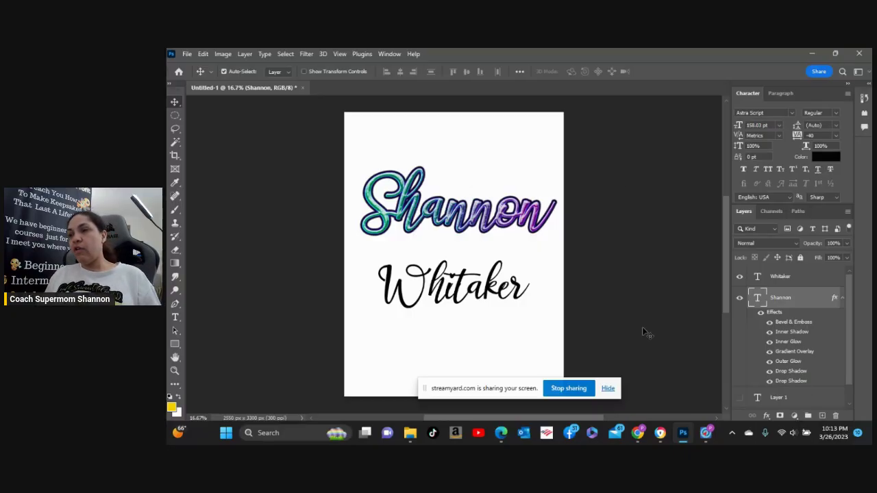
pyautogui.rightClick(798, 297)
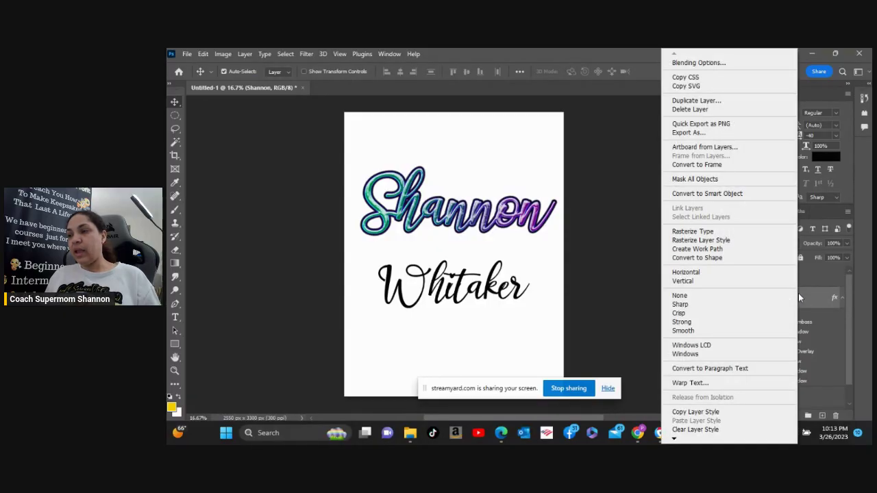
pyautogui.click(748, 413)
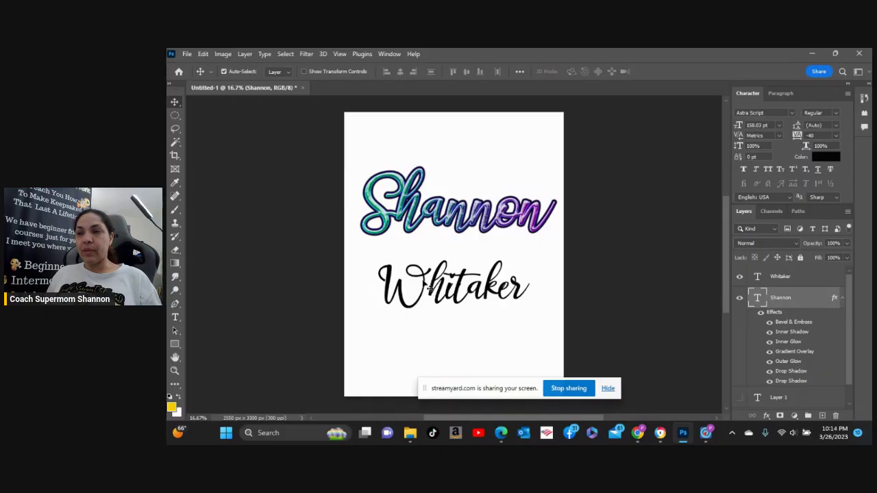
pyautogui.click(426, 286)
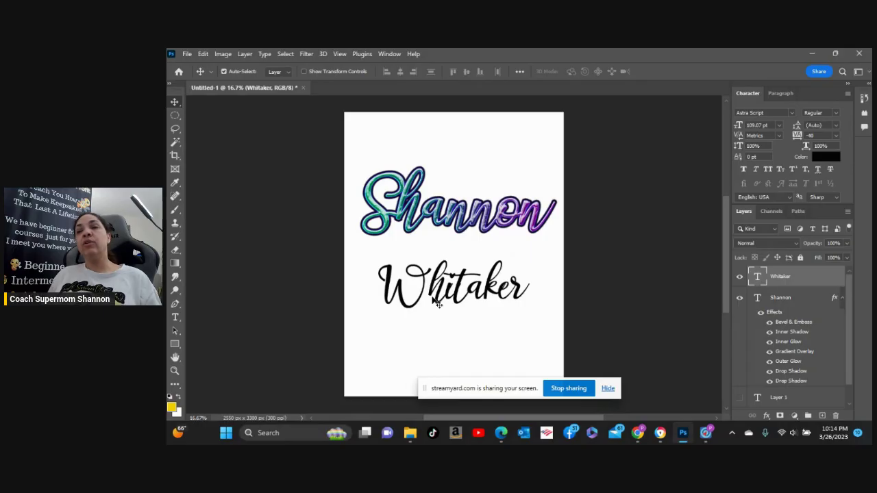
pyautogui.rightClick(800, 277)
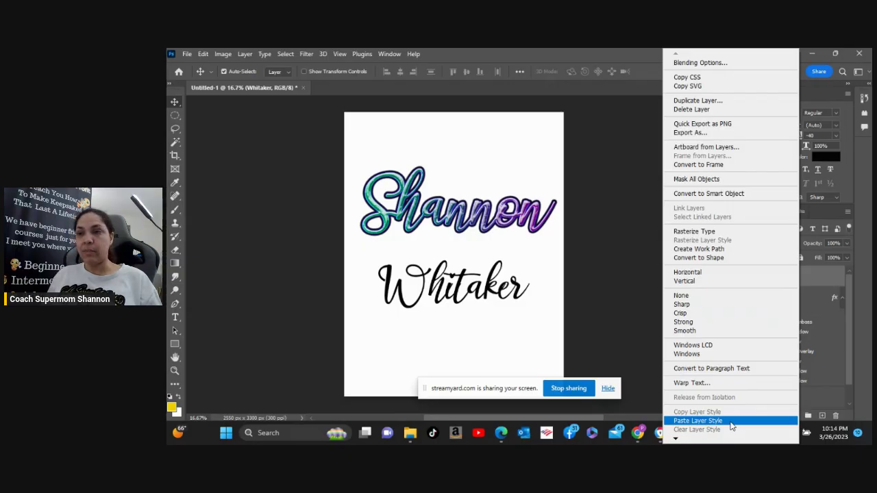
pyautogui.click(697, 421)
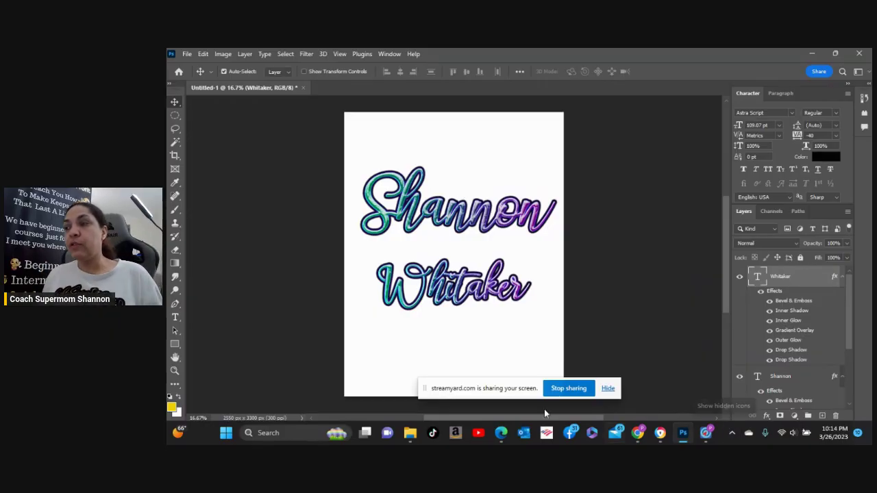
pyautogui.scroll(-3, 828, 329)
pyautogui.scroll(3, 827, 334)
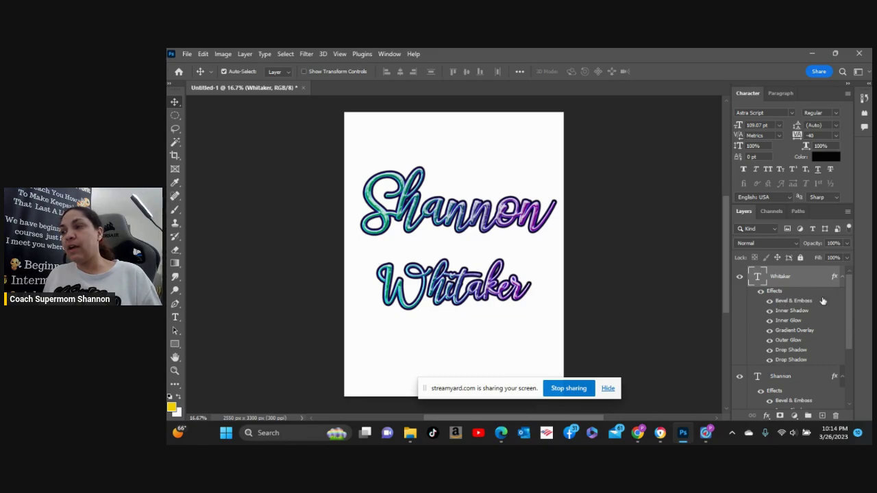
pyautogui.moveTo(847, 288); pyautogui.dragTo(852, 340)
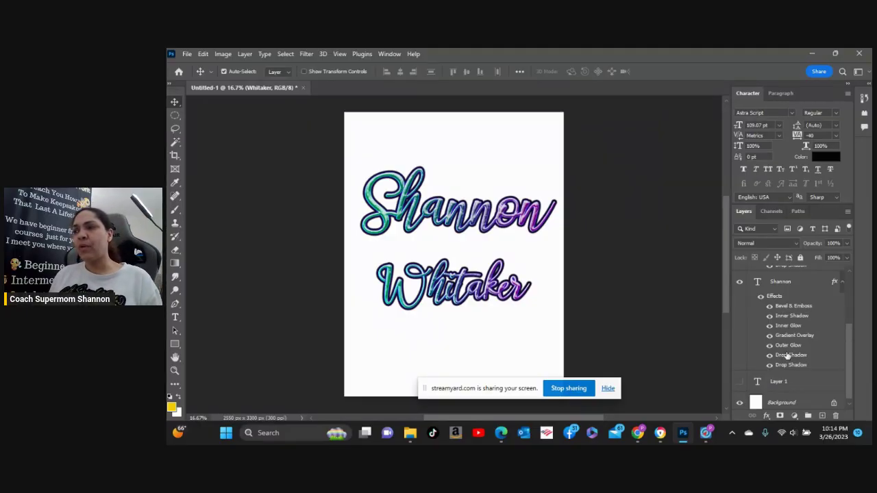
pyautogui.scroll(3, 812, 363)
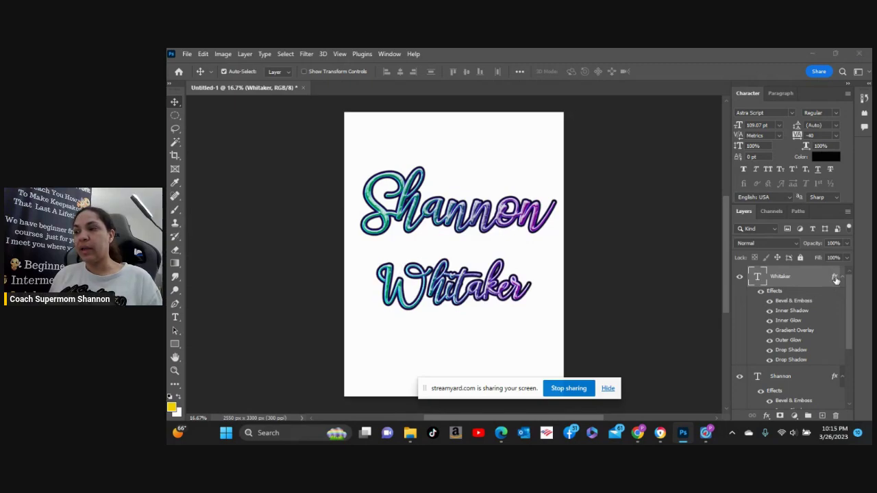
pyautogui.doubleClick(835, 279)
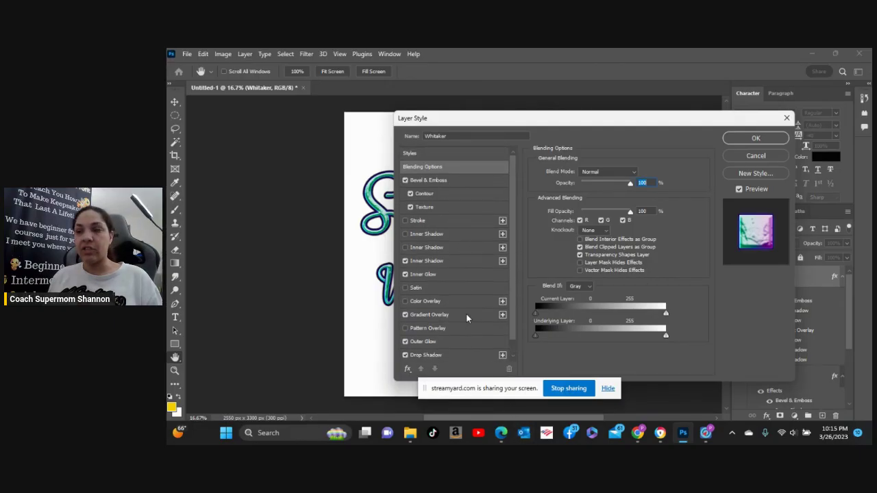
pyautogui.click(760, 154)
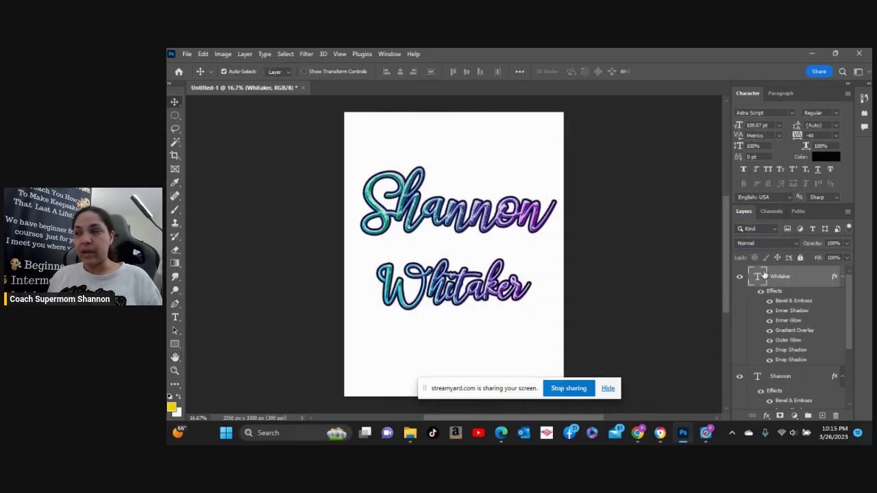
pyautogui.click(769, 350)
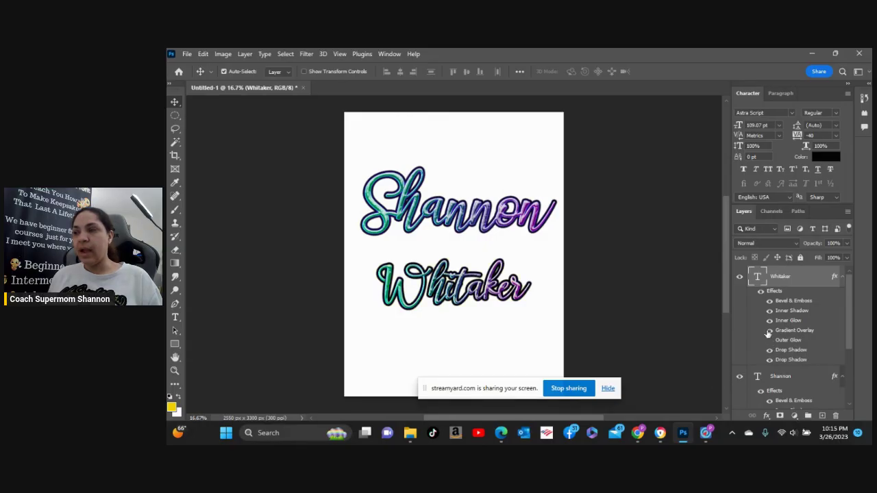
pyautogui.click(768, 331)
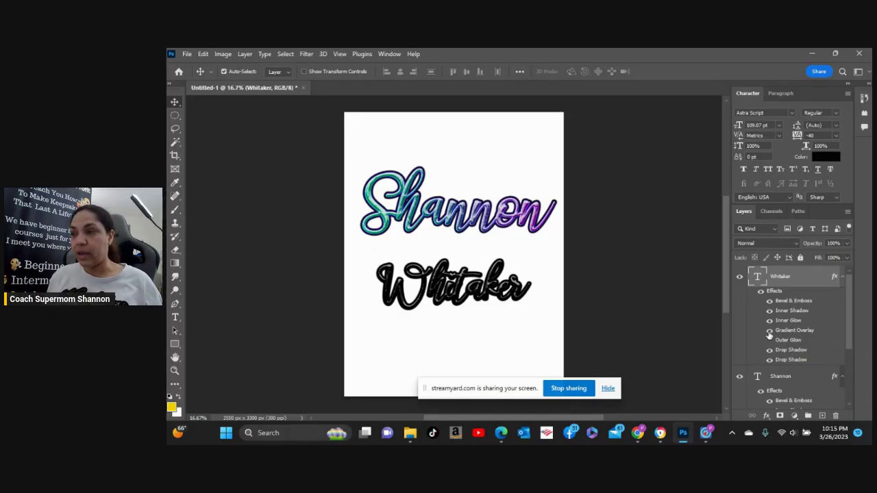
pyautogui.click(769, 331)
pyautogui.click(770, 341)
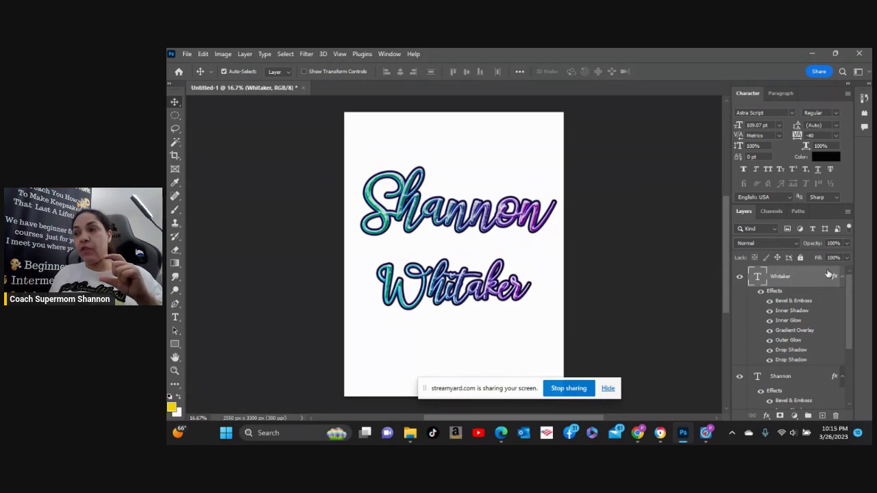
pyautogui.click(761, 292)
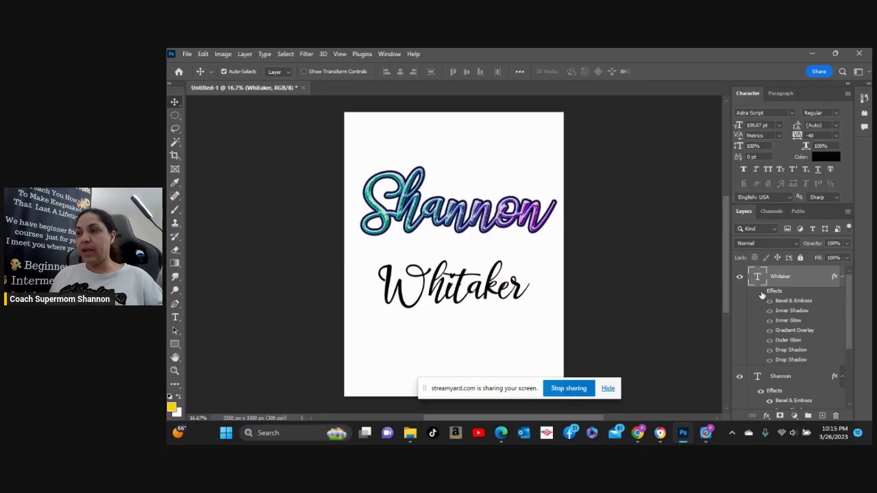
pyautogui.click(761, 292)
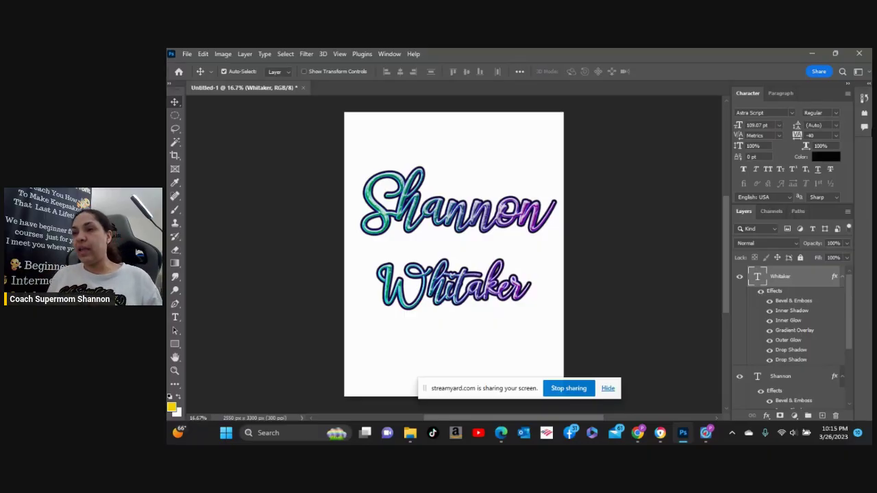
pyautogui.moveTo(473, 230); pyautogui.dragTo(470, 182)
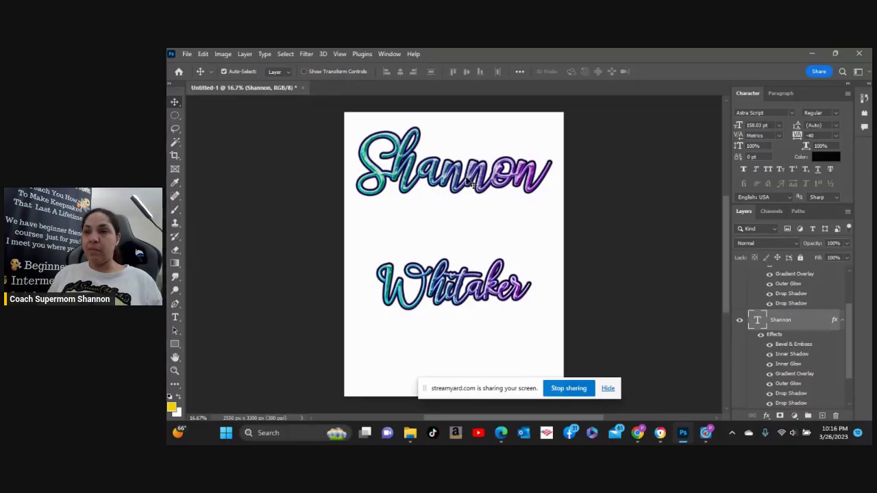
pyautogui.moveTo(436, 288); pyautogui.dragTo(439, 234)
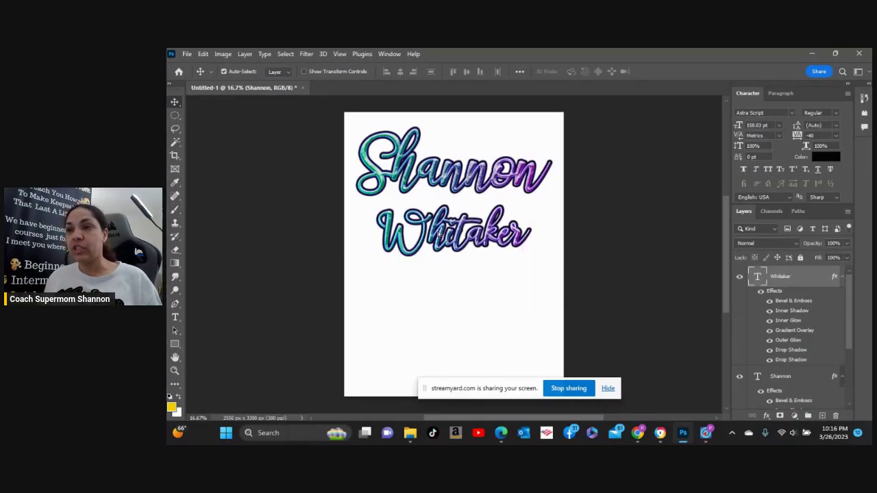
# Start Place Embedded and browse the Brown Girls subfolders, such as Loyal and Digital Arts, for a photo.
pyautogui.click(188, 55)
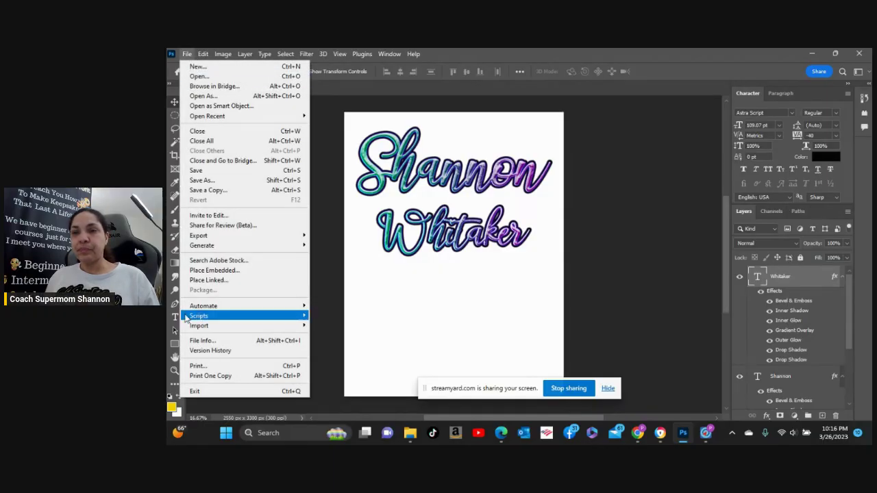
pyautogui.click(214, 269)
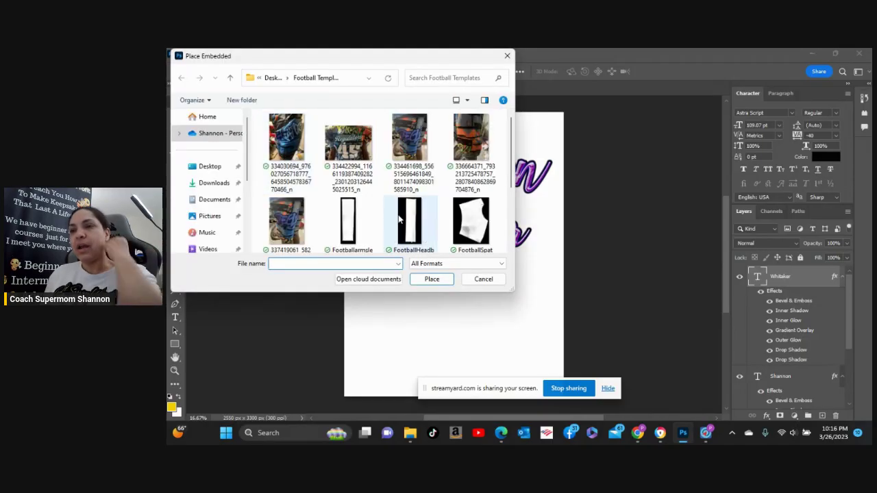
pyautogui.scroll(-2, 404, 212)
pyautogui.scroll(2, 415, 196)
pyautogui.click(232, 78)
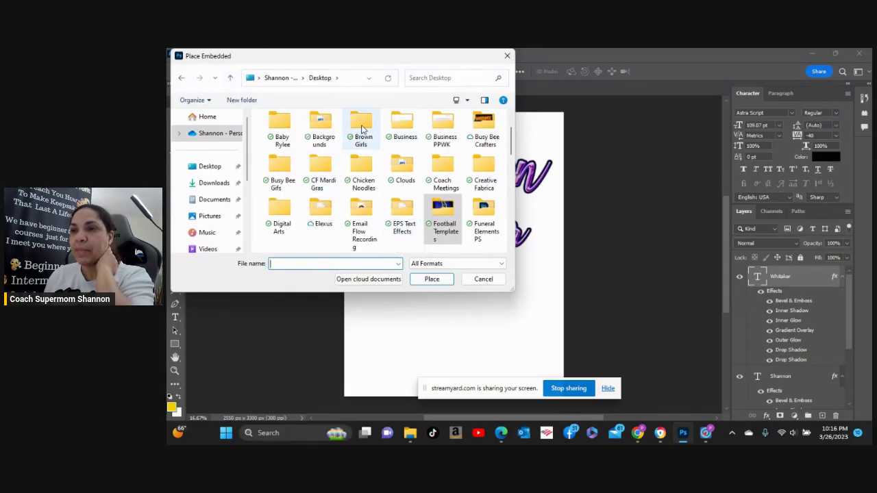
pyautogui.doubleClick(361, 123)
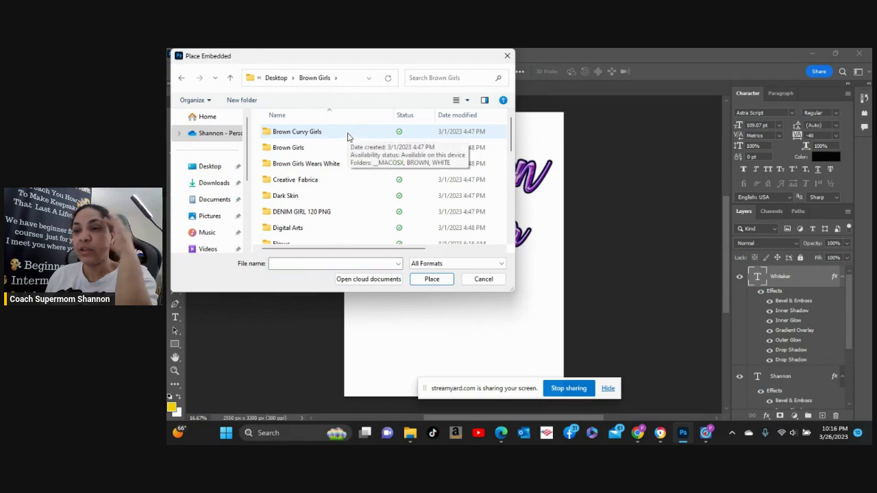
pyautogui.doubleClick(347, 136)
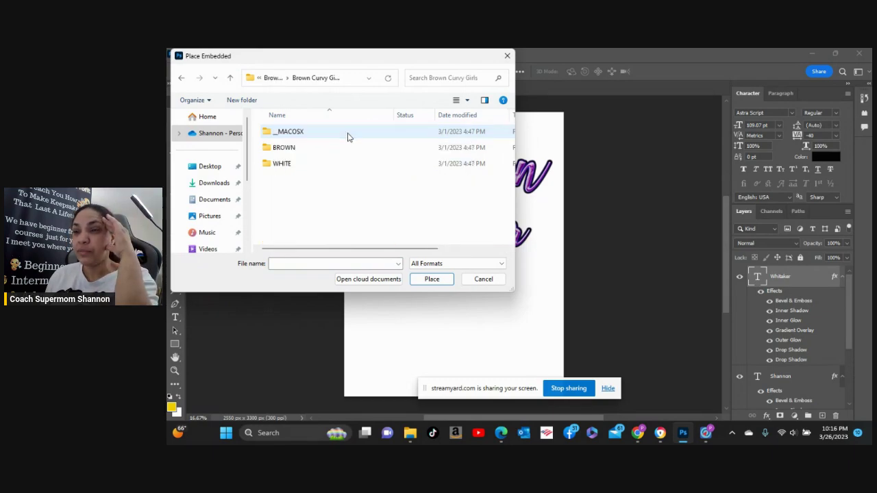
pyautogui.doubleClick(299, 153)
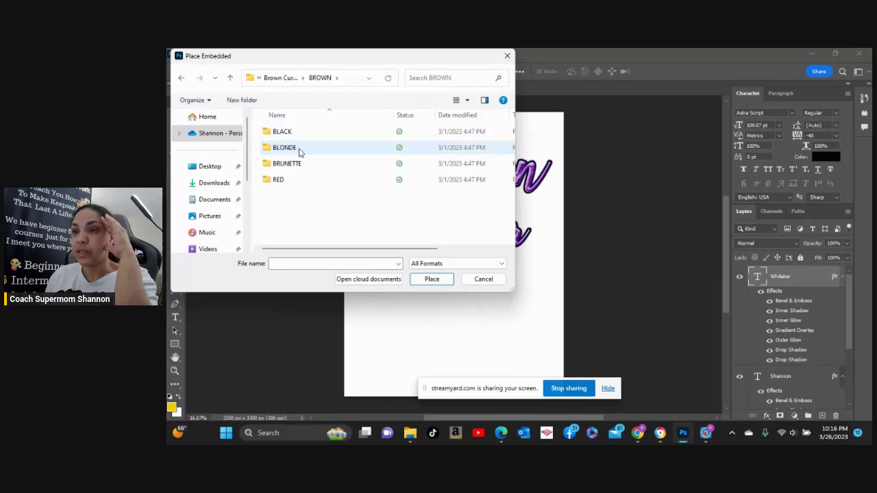
pyautogui.doubleClick(309, 135)
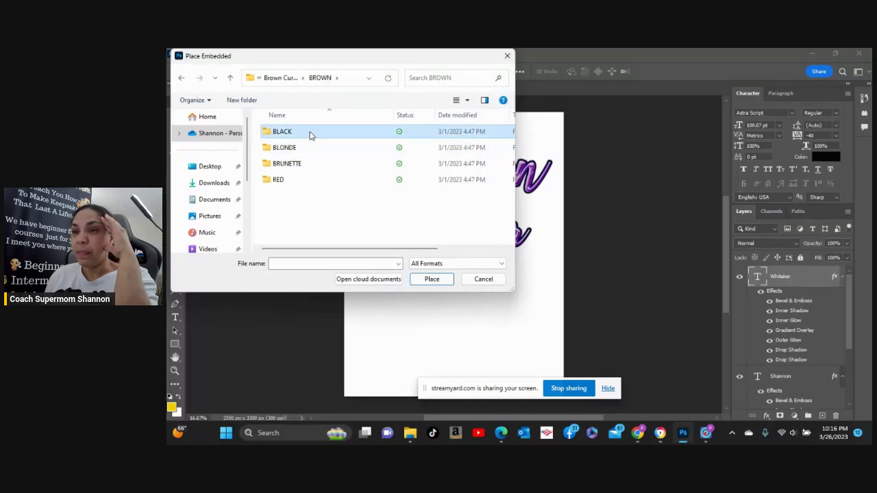
pyautogui.click(230, 77)
pyautogui.doubleClick(287, 148)
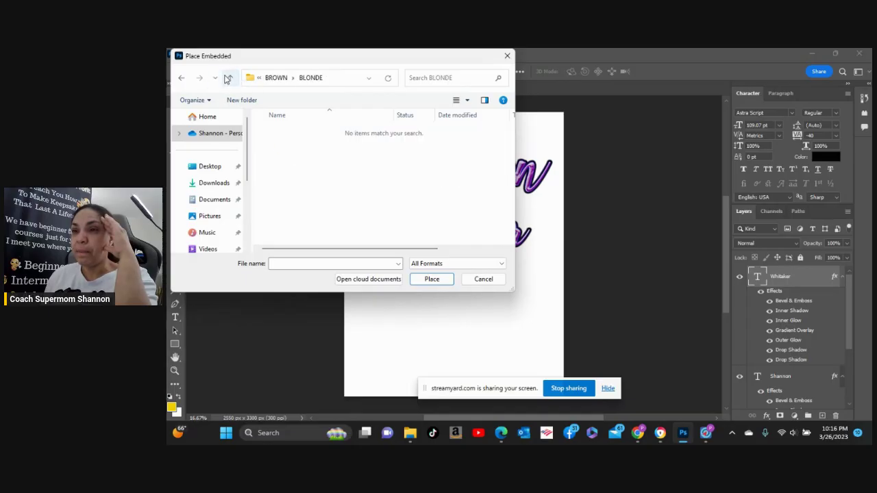
pyautogui.click(230, 77)
pyautogui.click(229, 77)
pyautogui.doubleClick(288, 165)
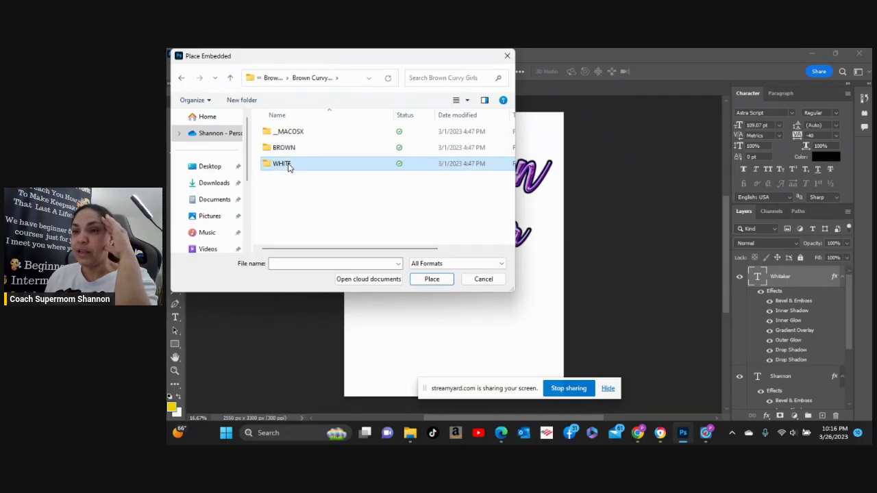
pyautogui.doubleClick(289, 166)
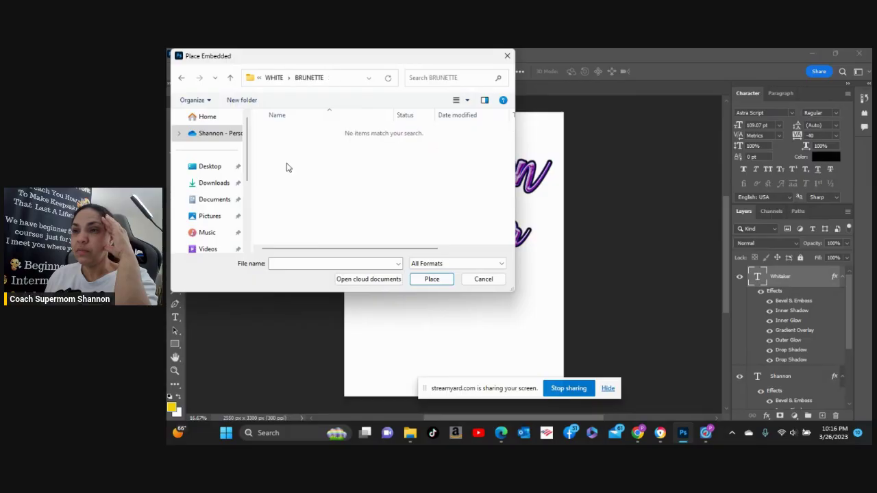
pyautogui.click(231, 77)
pyautogui.click(231, 77)
pyautogui.click(230, 78)
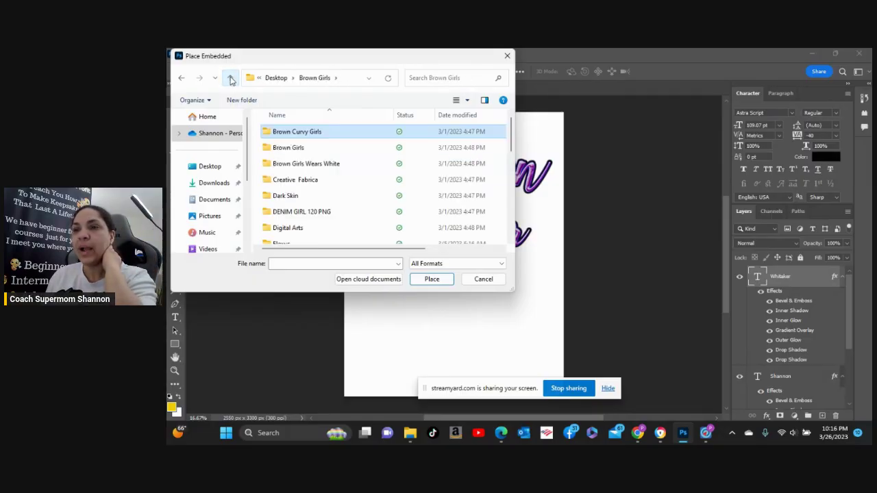
pyautogui.scroll(-2, 325, 224)
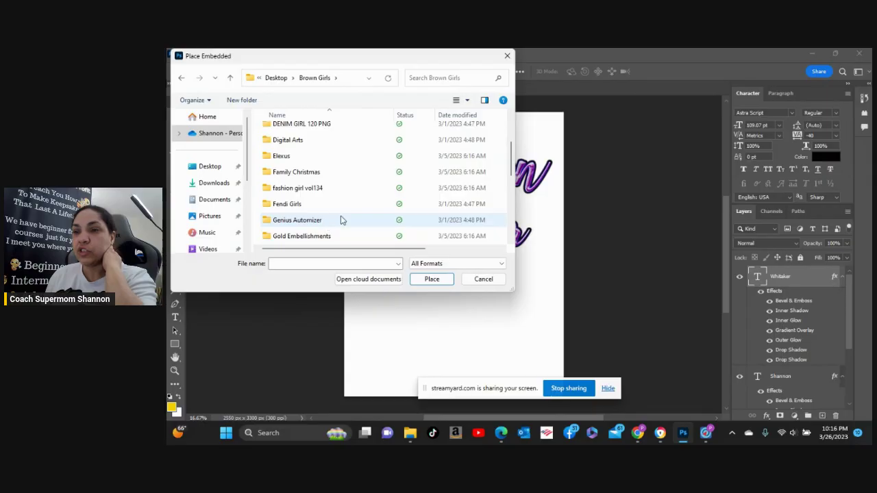
pyautogui.doubleClick(315, 205)
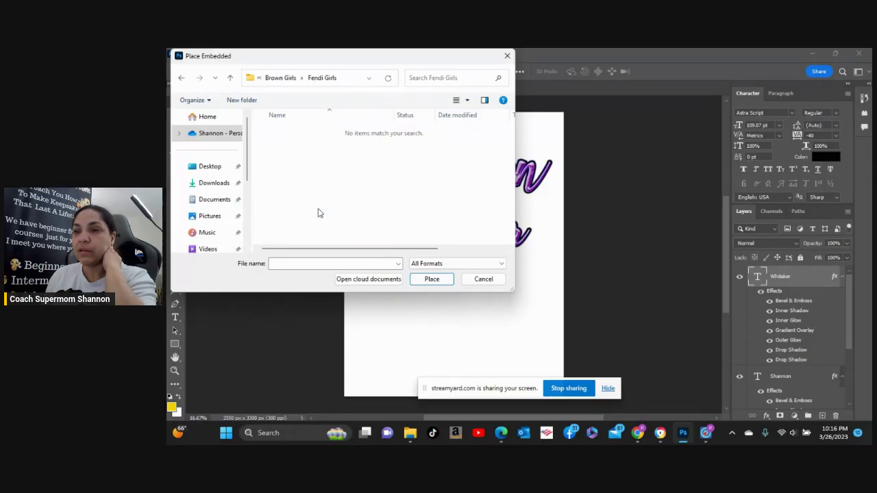
pyautogui.click(231, 78)
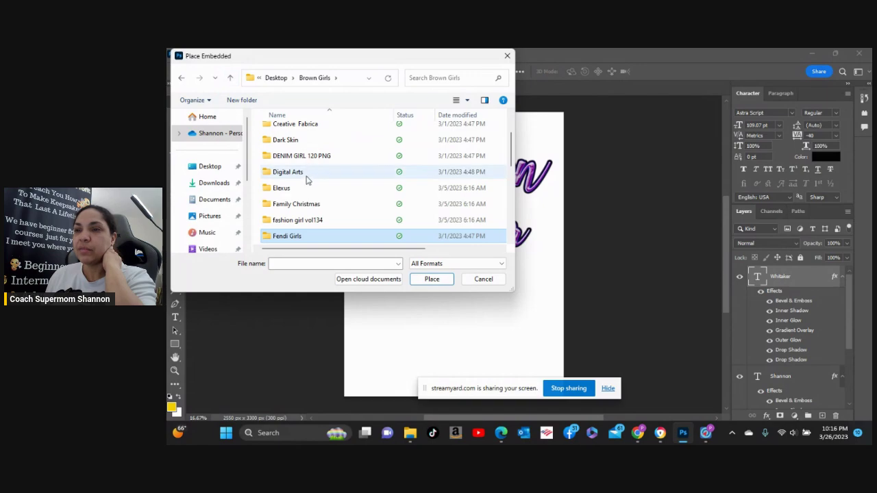
pyautogui.doubleClick(288, 172)
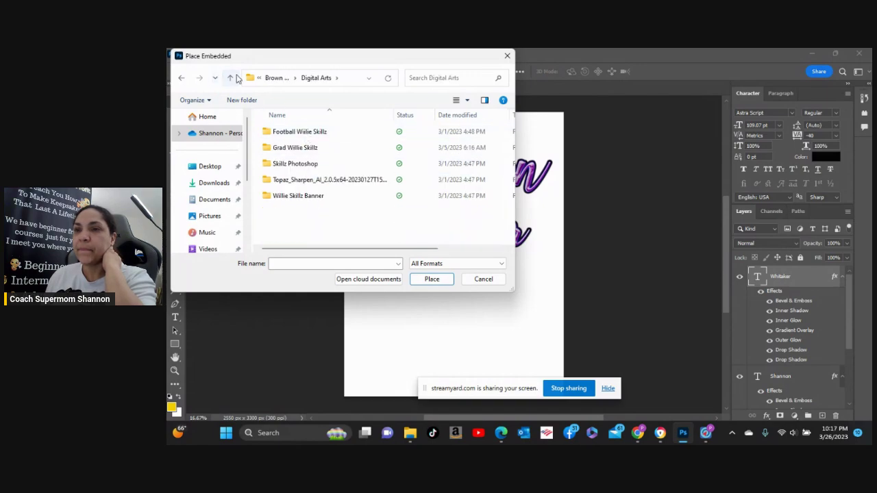
pyautogui.click(230, 80)
pyautogui.scroll(-2, 308, 170)
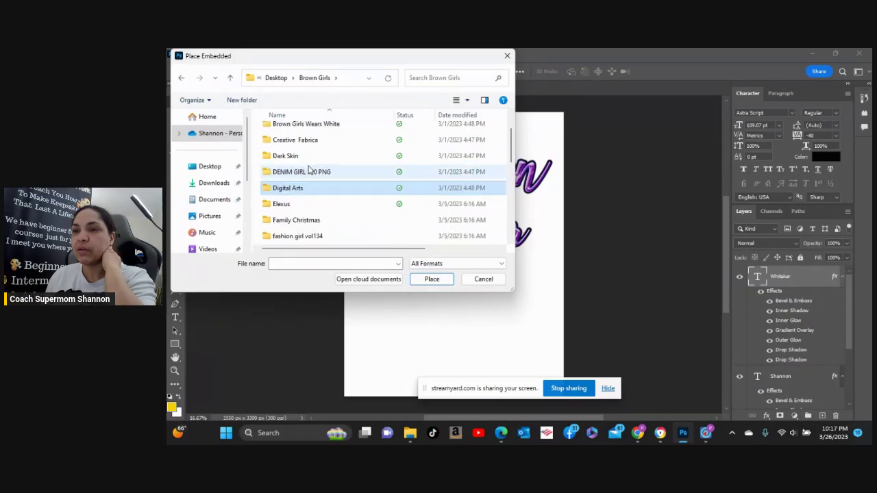
pyautogui.scroll(-2, 309, 170)
pyautogui.scroll(-1, 308, 169)
pyautogui.scroll(-1, 310, 169)
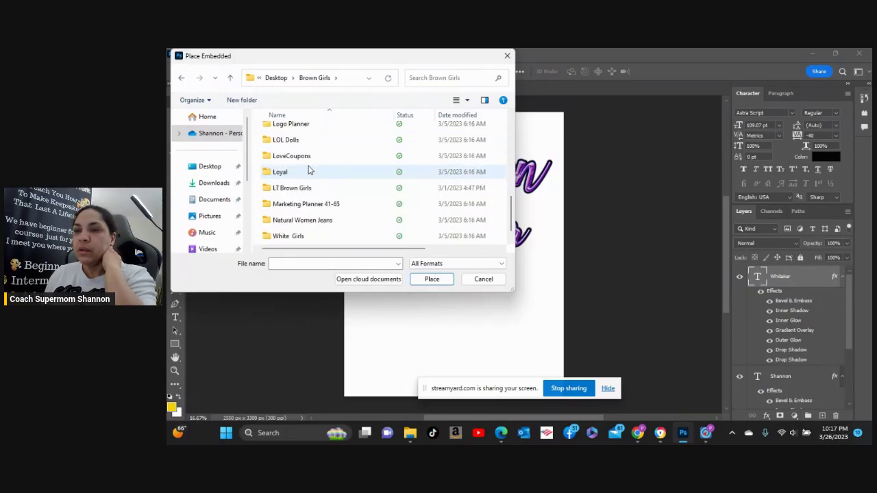
pyautogui.doubleClick(308, 171)
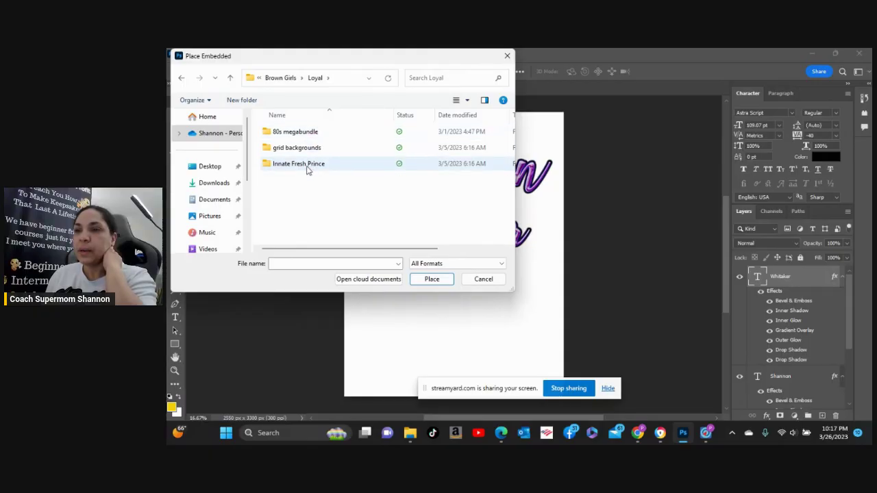
pyautogui.doubleClick(308, 149)
pyautogui.click(231, 79)
pyautogui.click(231, 79)
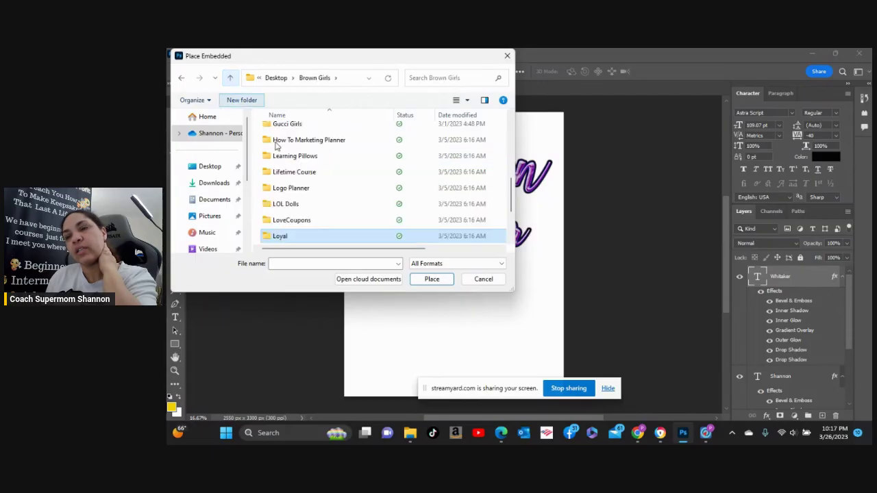
pyautogui.scroll(-2, 302, 180)
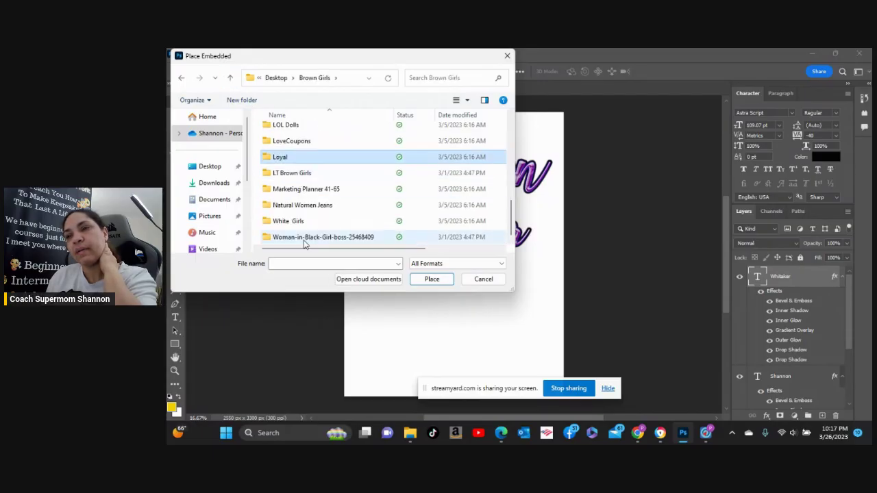
pyautogui.doubleClick(304, 240)
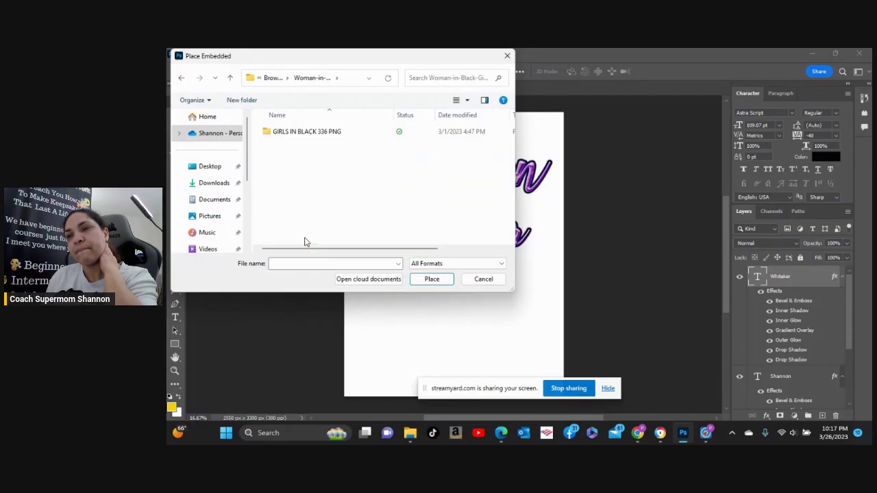
pyautogui.doubleClick(277, 137)
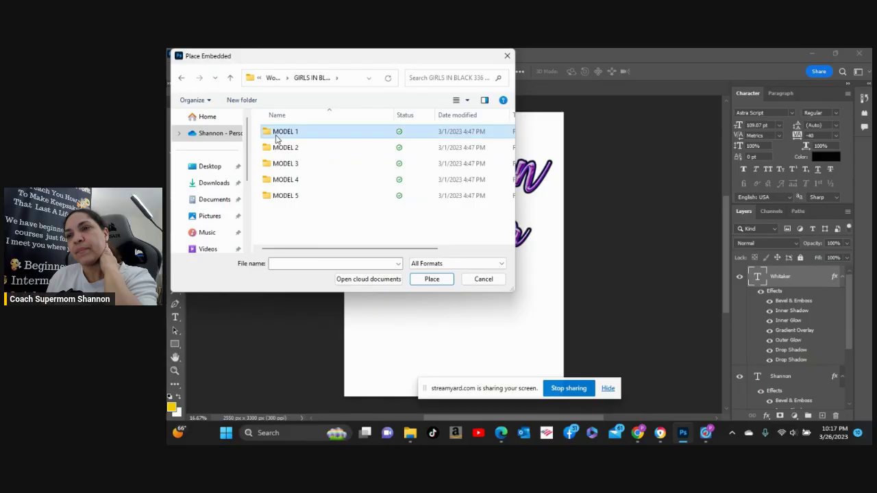
pyautogui.doubleClick(277, 137)
pyautogui.doubleClick(277, 137)
pyautogui.doubleClick(277, 137)
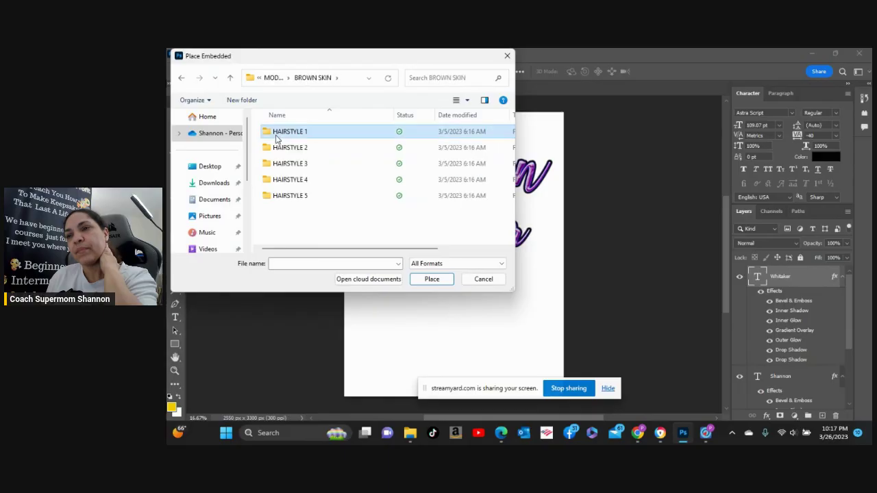
pyautogui.click(230, 79)
pyautogui.click(230, 79)
pyautogui.click(230, 80)
pyautogui.click(230, 79)
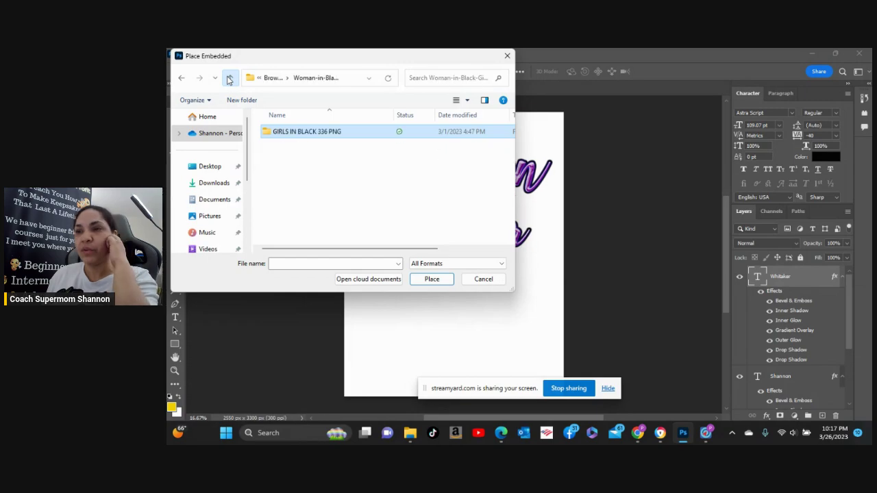
pyautogui.click(230, 79)
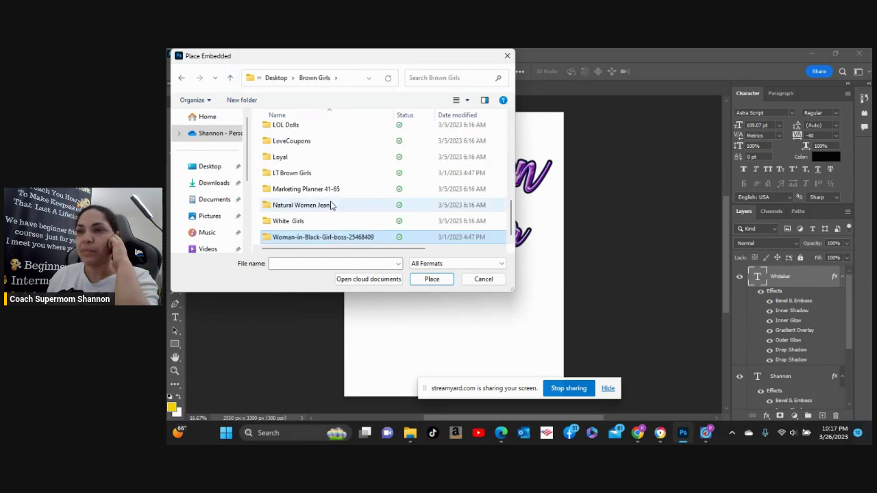
pyautogui.scroll(6, 331, 206)
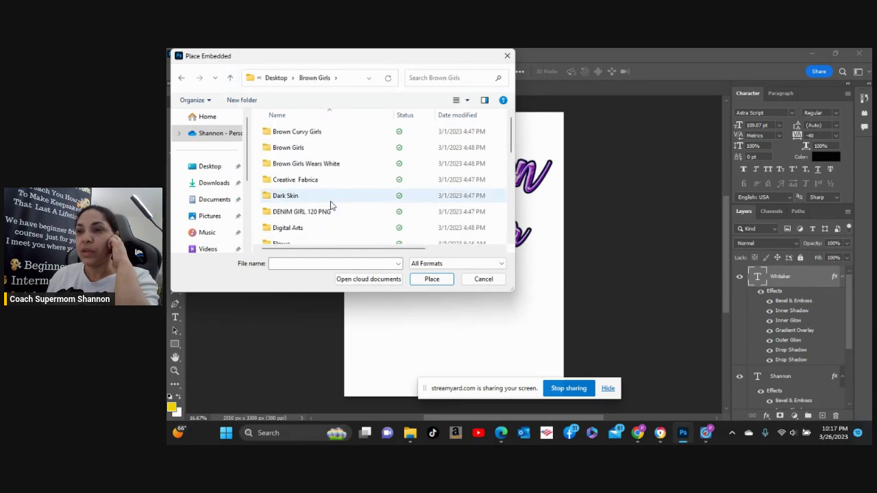
# From Desktop, open the Jordin folder and place its first basketball photo.
pyautogui.click(276, 77)
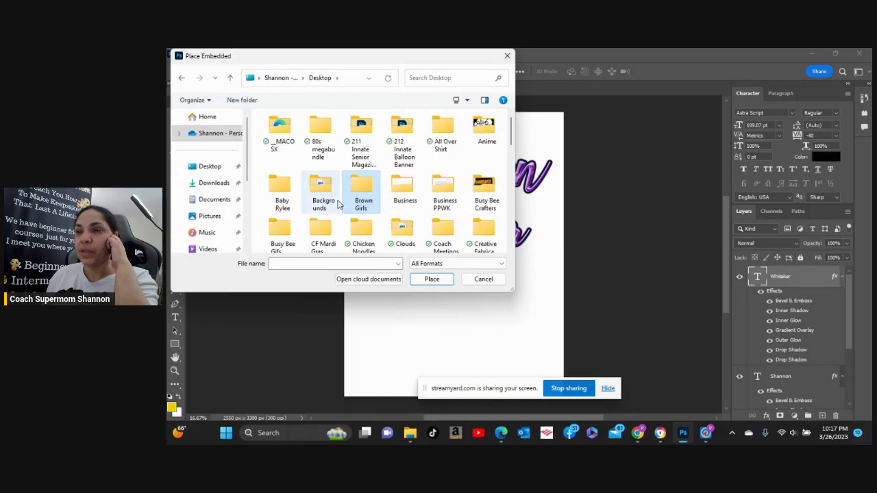
pyautogui.scroll(-1, 388, 219)
pyautogui.scroll(-1, 388, 220)
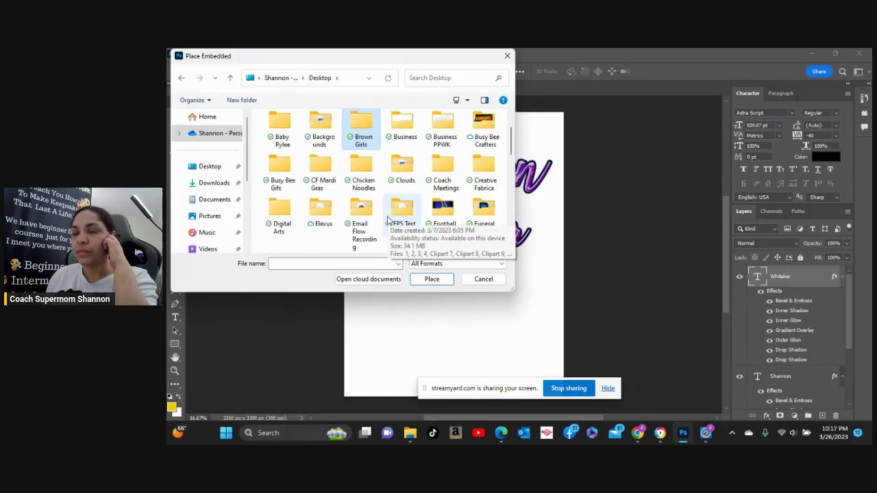
pyautogui.scroll(-1, 387, 219)
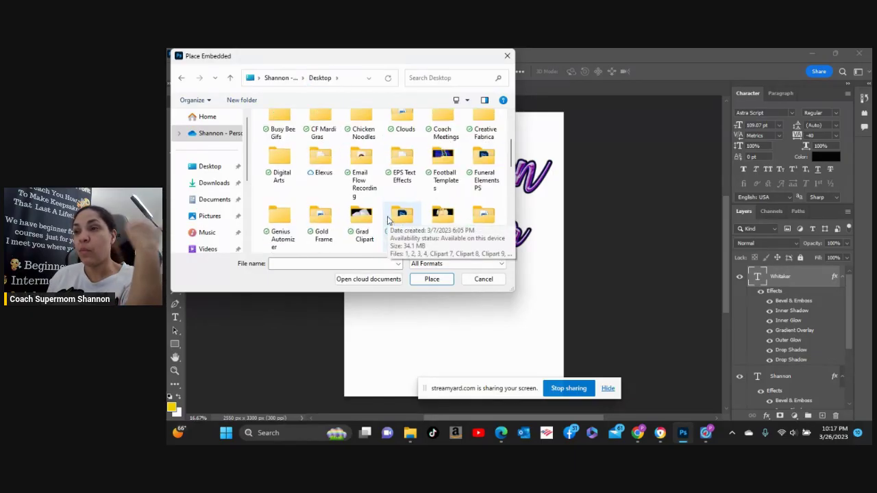
pyautogui.scroll(-1, 388, 219)
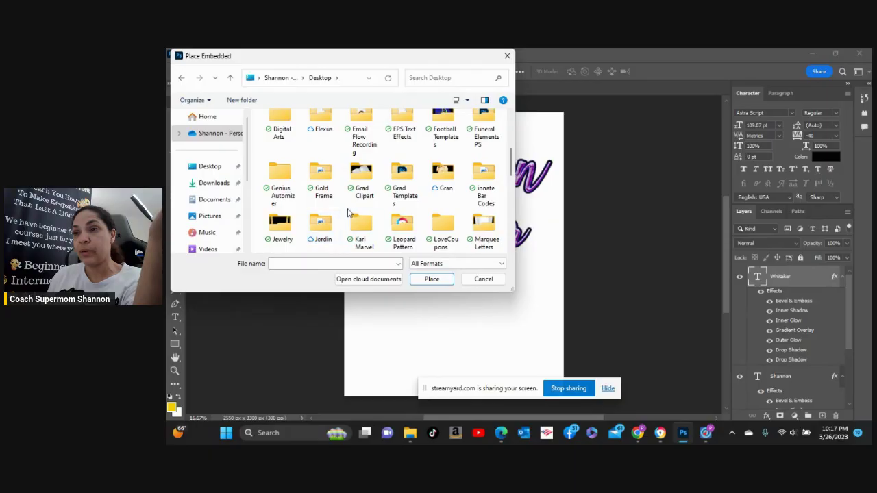
pyautogui.scroll(-1, 347, 212)
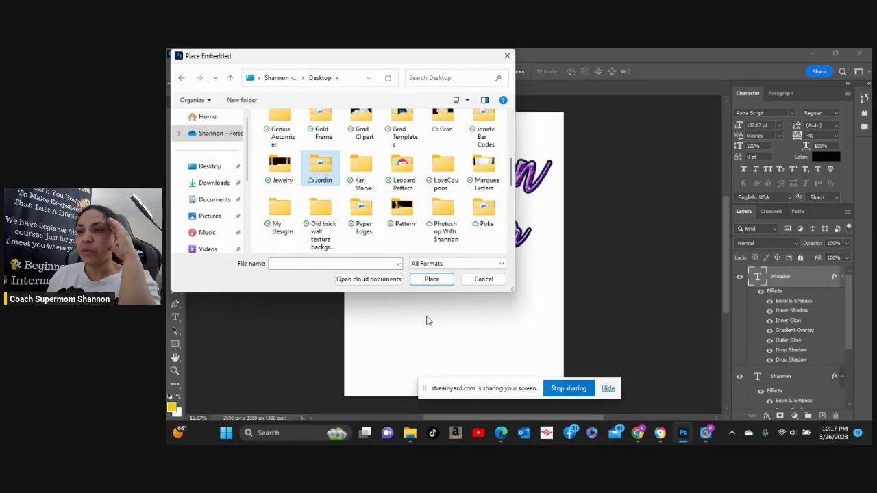
pyautogui.click(433, 279)
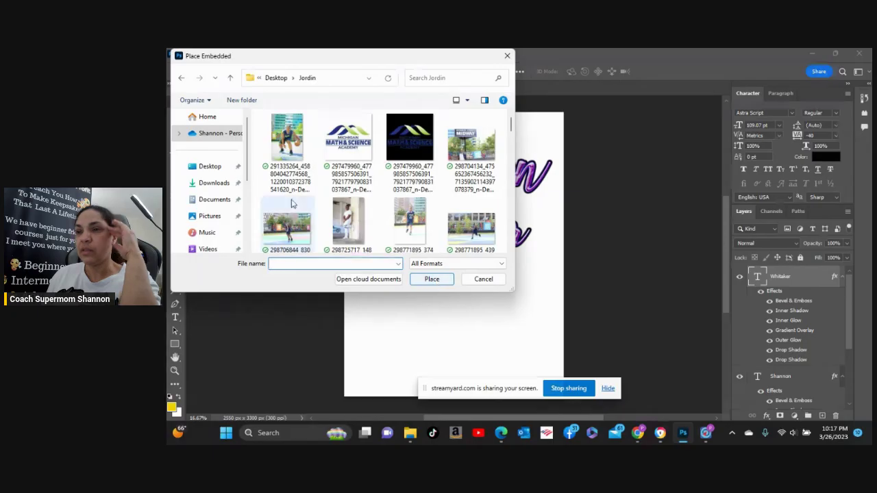
pyautogui.scroll(-1, 363, 218)
pyautogui.scroll(1, 363, 218)
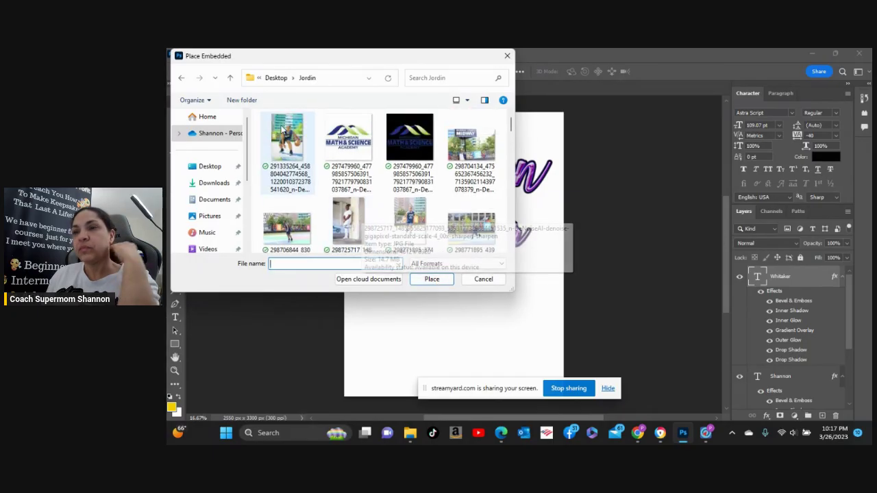
pyautogui.click(287, 147)
pyautogui.click(432, 279)
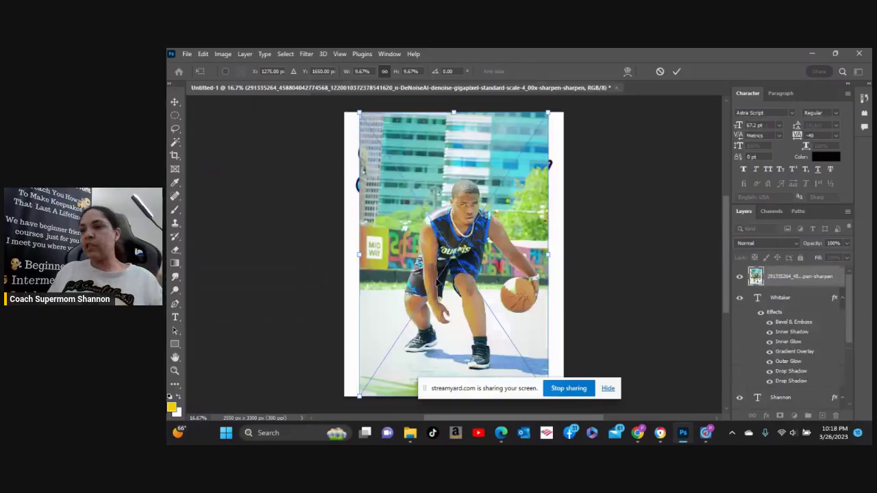
pyautogui.press('Return')
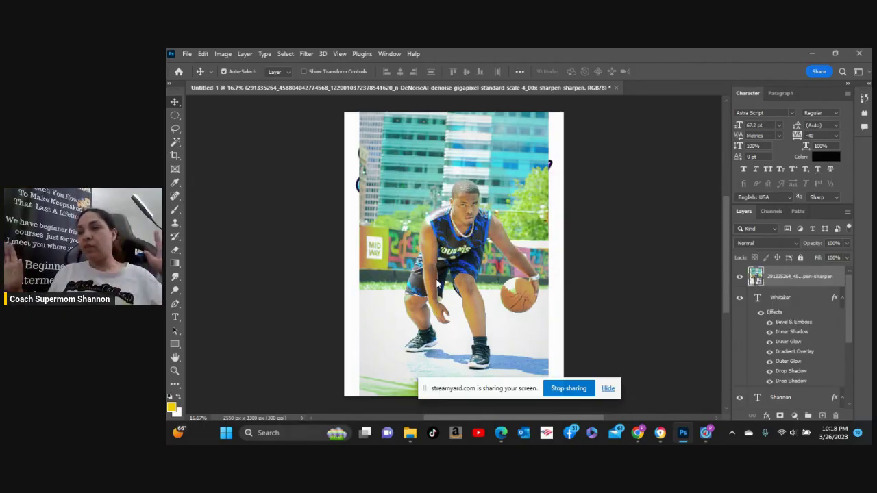
pyautogui.hotkey('ctrl', 't')
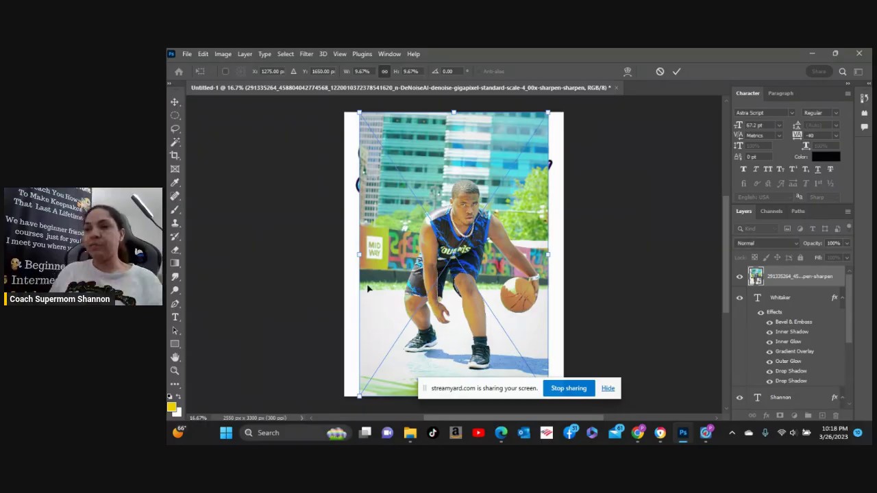
pyautogui.moveTo(548, 110); pyautogui.dragTo(472, 284)
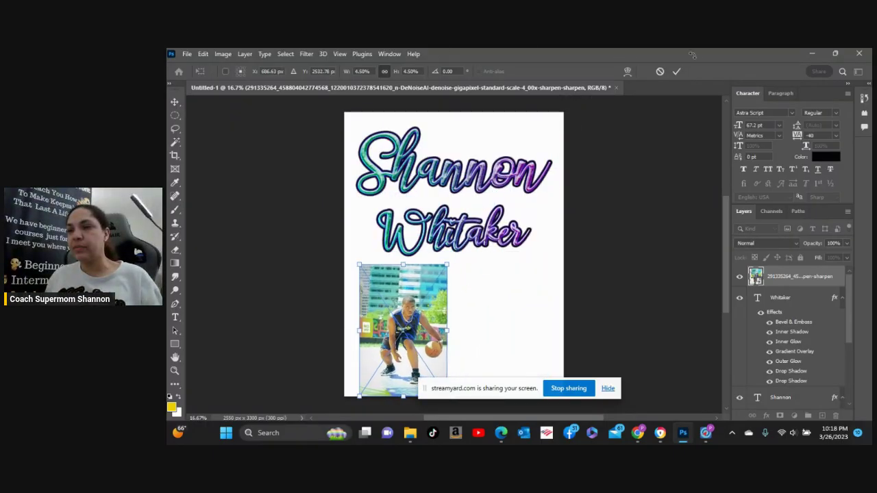
pyautogui.click(677, 72)
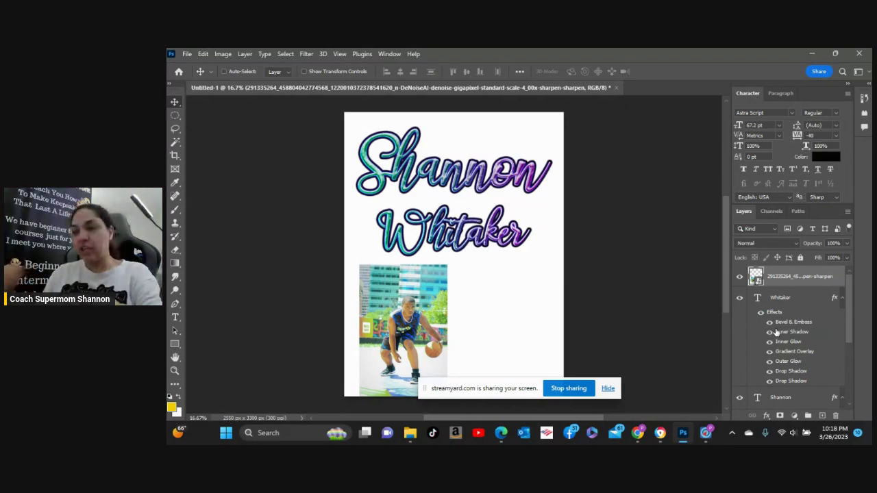
# Zoom in and move the basketball photo up and to the left.
pyautogui.hotkey('ctrl', '+')
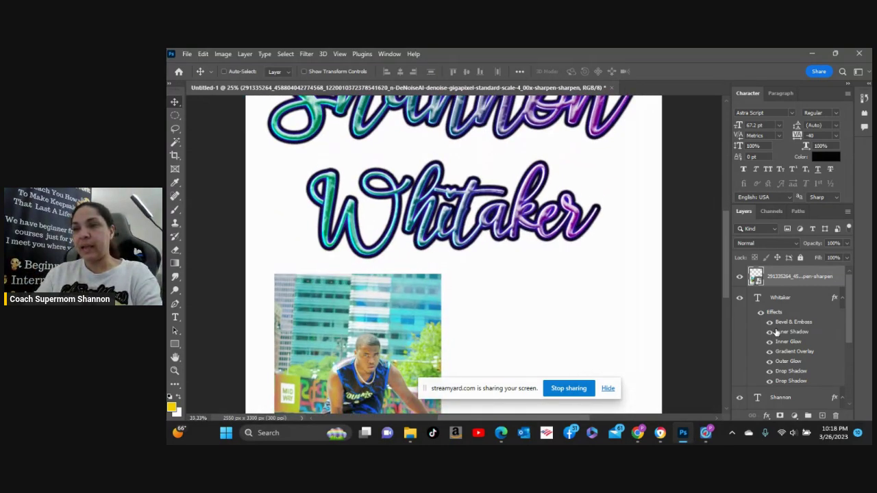
pyautogui.hotkey('ctrl', '+')
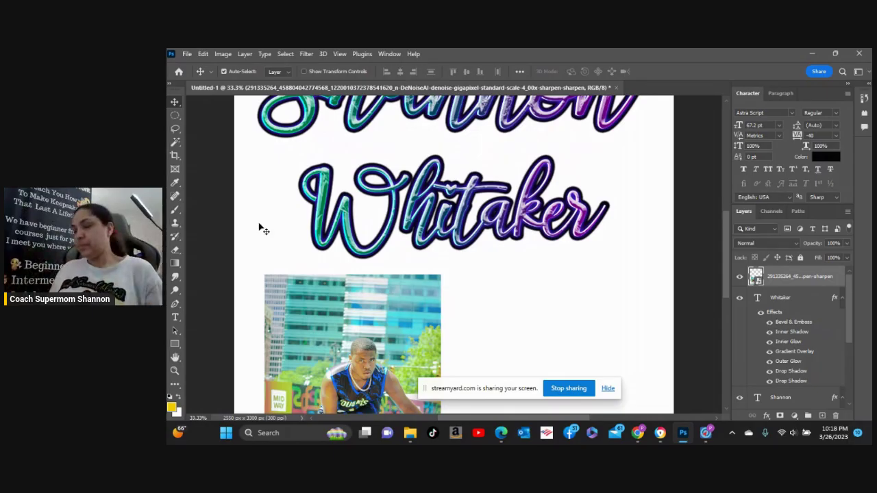
pyautogui.moveTo(378, 319); pyautogui.dragTo(371, 262)
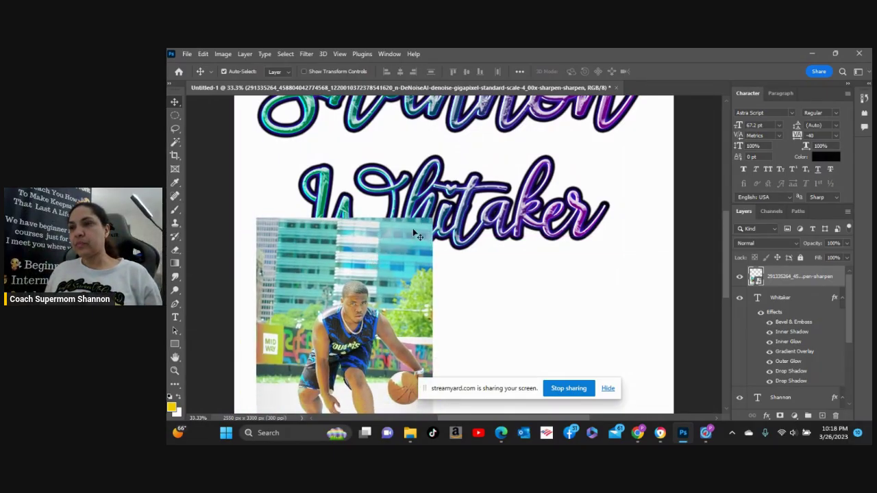
pyautogui.doubleClick(464, 231)
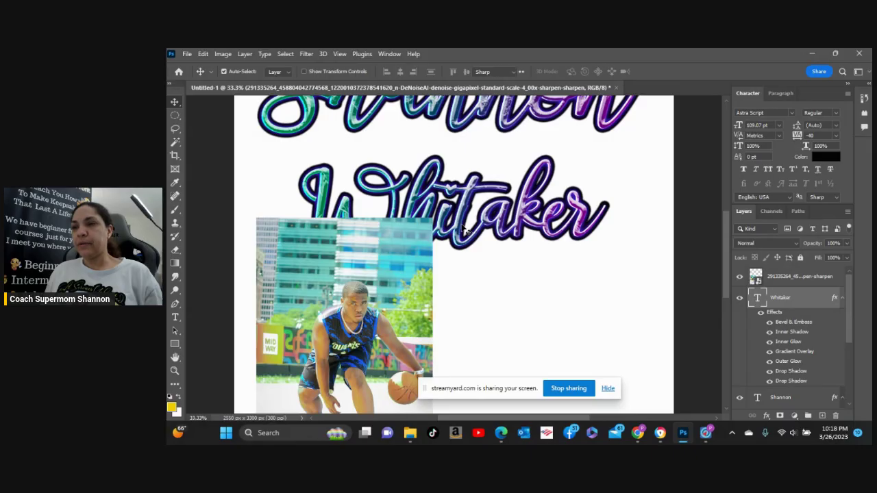
pyautogui.hotkey('ctrl', 'a')
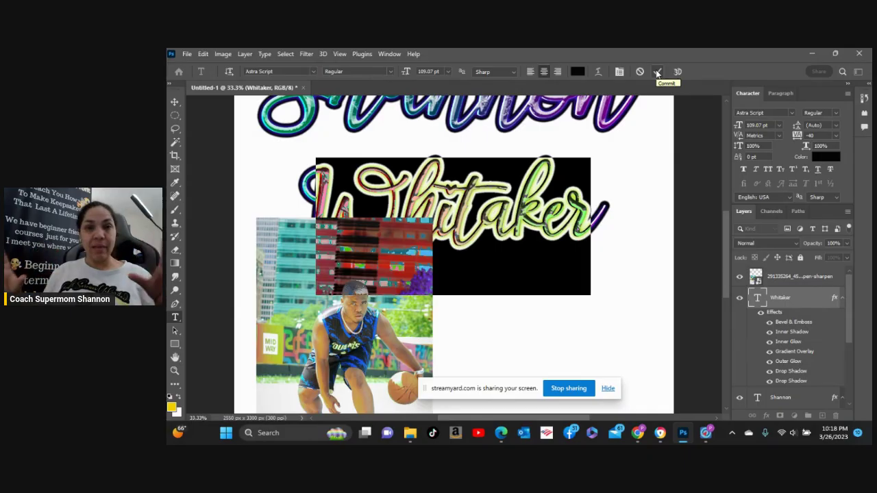
pyautogui.click(656, 72)
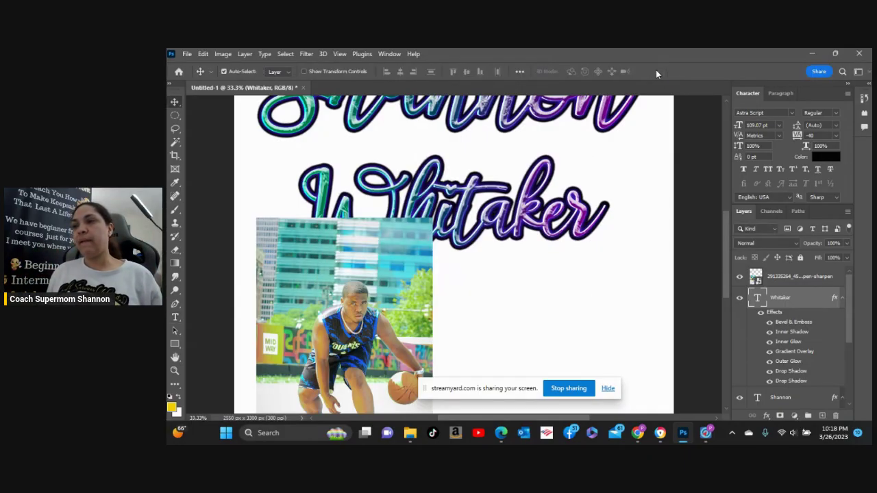
pyautogui.doubleClick(479, 232)
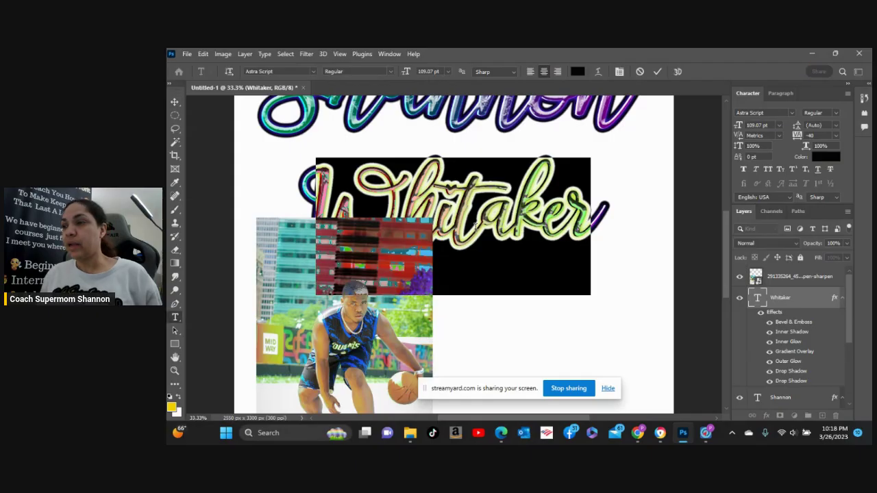
pyautogui.click(761, 312)
pyautogui.press('v')
pyautogui.click(761, 313)
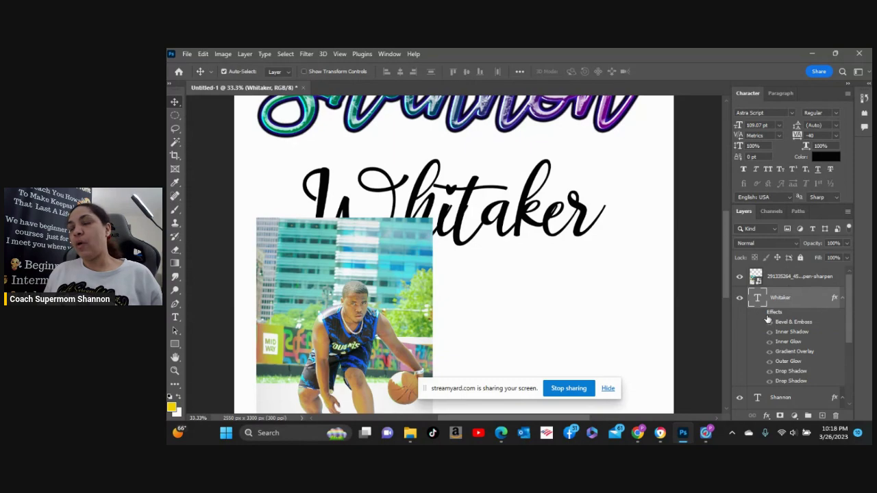
pyautogui.doubleClick(468, 222)
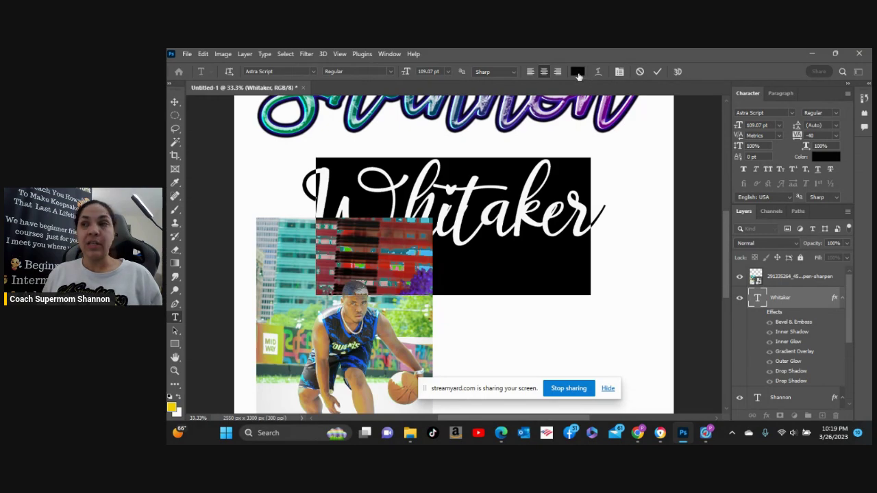
pyautogui.click(577, 72)
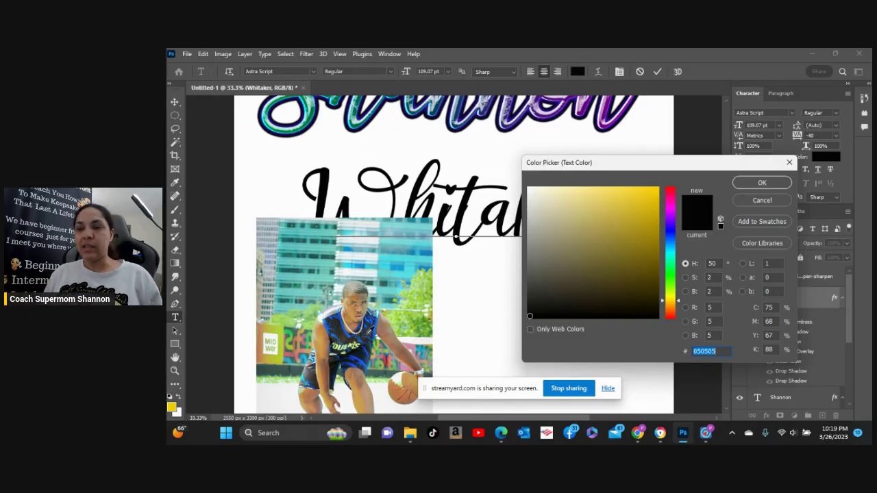
pyautogui.click(352, 307)
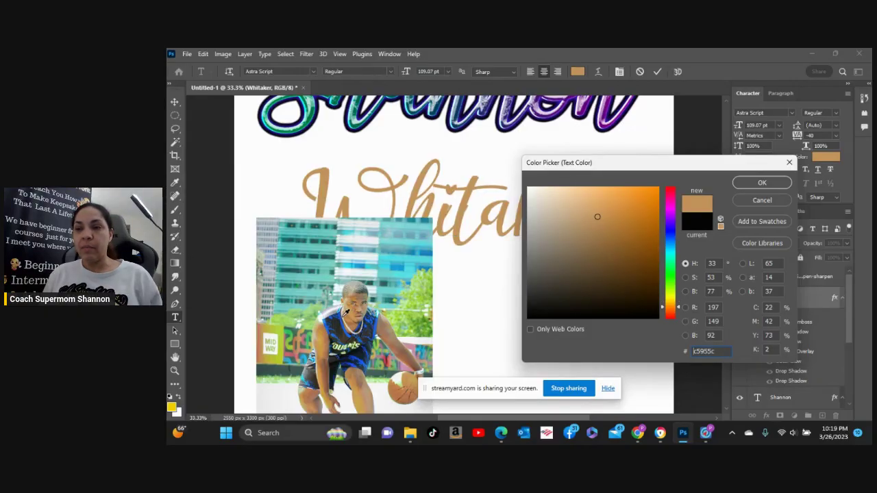
pyautogui.write('1e55bd')
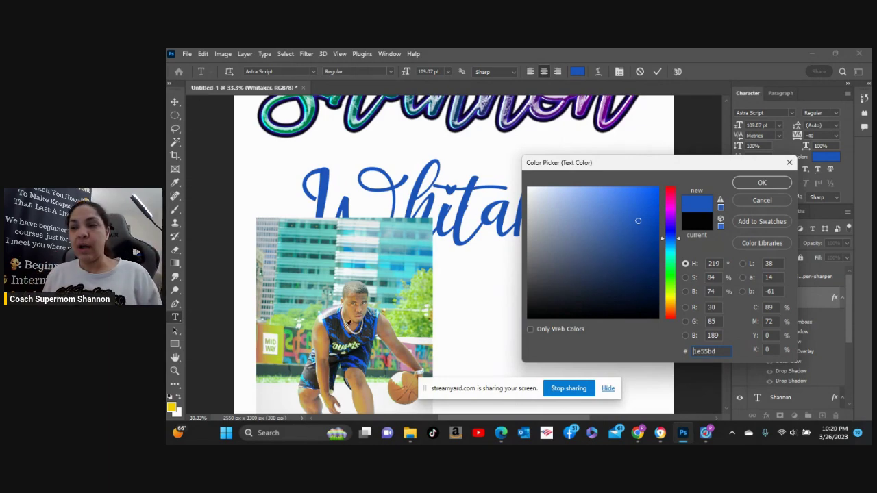
pyautogui.write('9ad282')
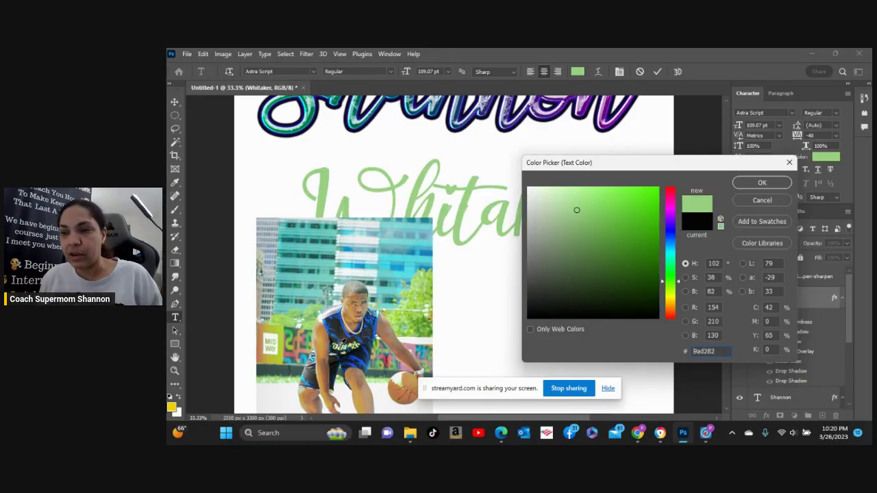
pyautogui.write('5e8f25')
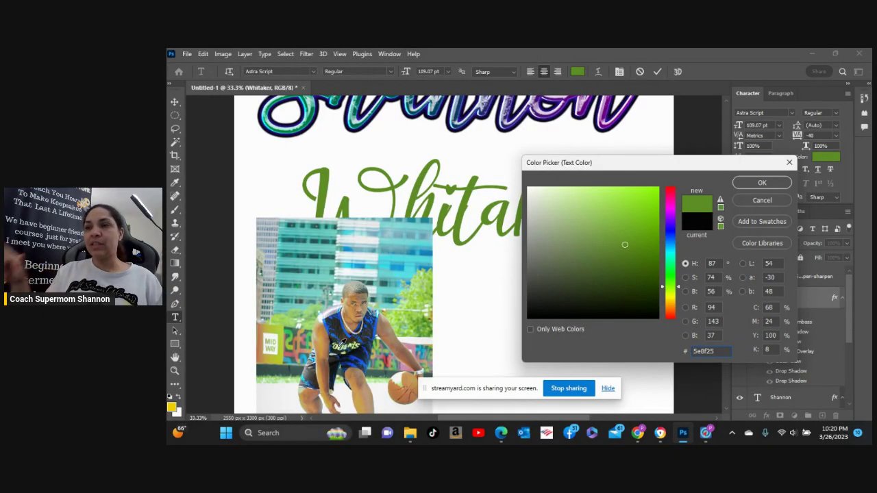
pyautogui.write('1a70f1')
# Sample navy, grey-blue and orange tones from the photo, then confirm bright blue 1266f4.
pyautogui.click(374, 320)
pyautogui.click(374, 315)
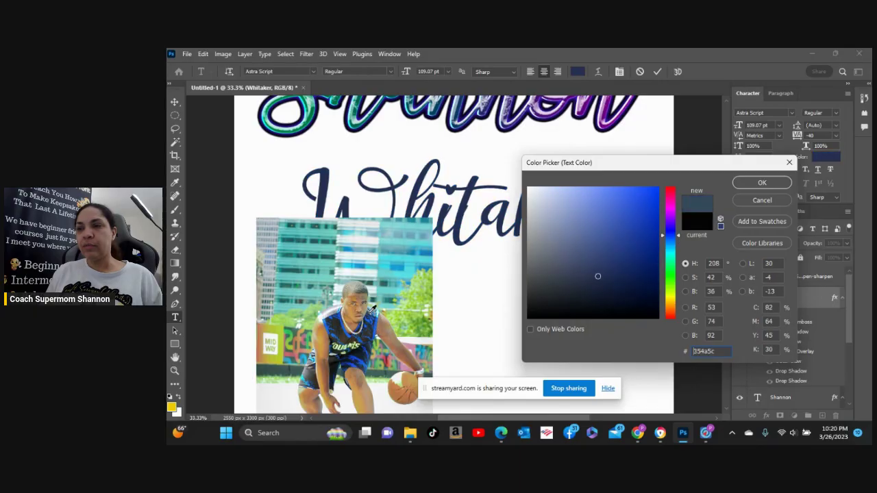
pyautogui.click(374, 310)
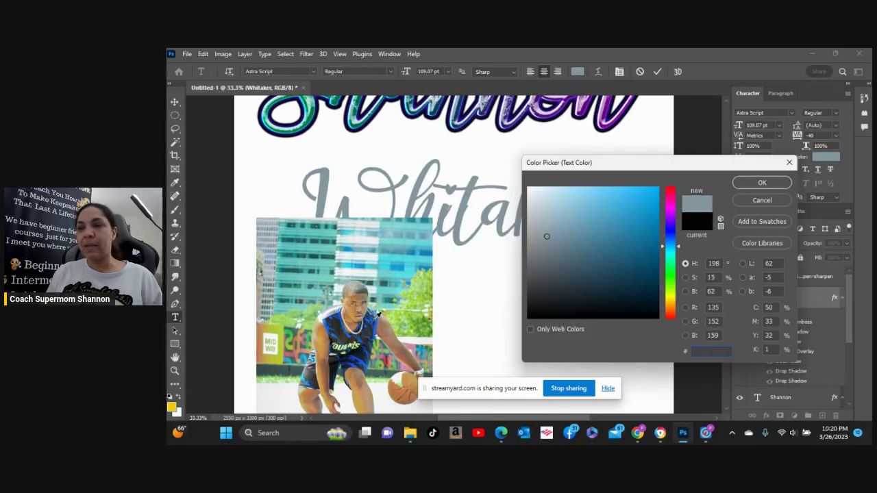
pyautogui.click(375, 313)
pyautogui.click(370, 339)
pyautogui.click(368, 340)
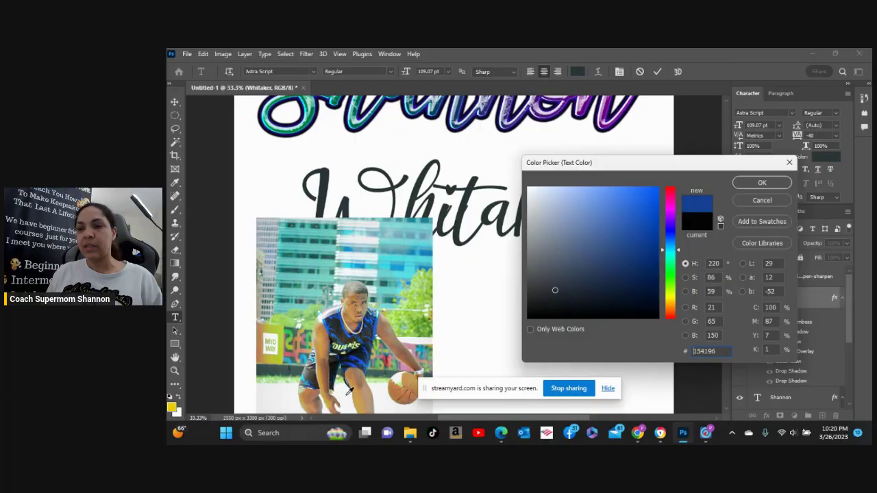
pyautogui.click(396, 382)
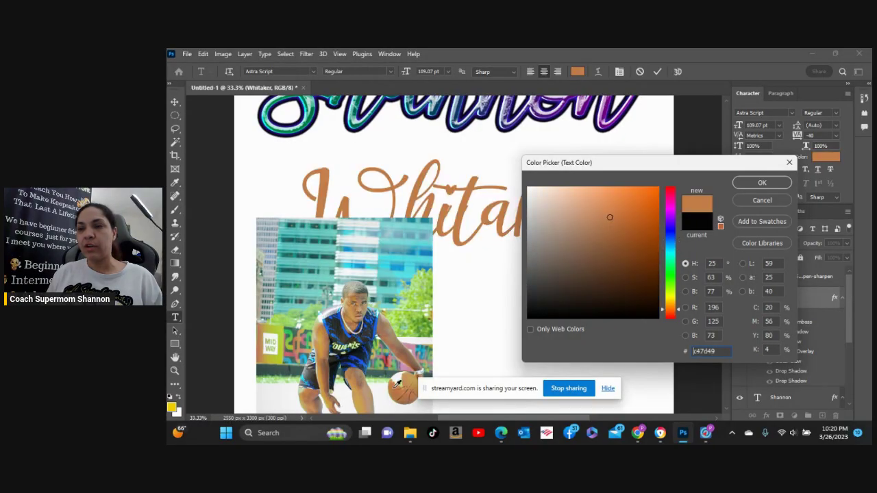
pyautogui.click(401, 392)
pyautogui.click(401, 392)
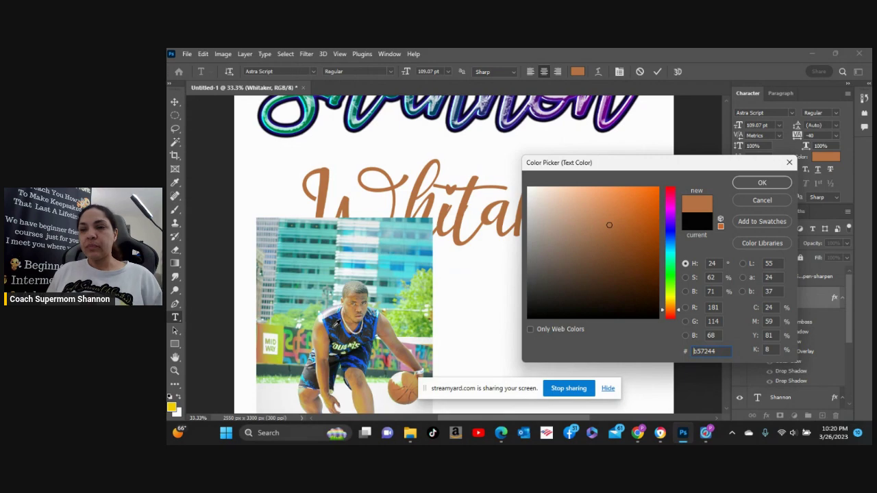
pyautogui.click(346, 328)
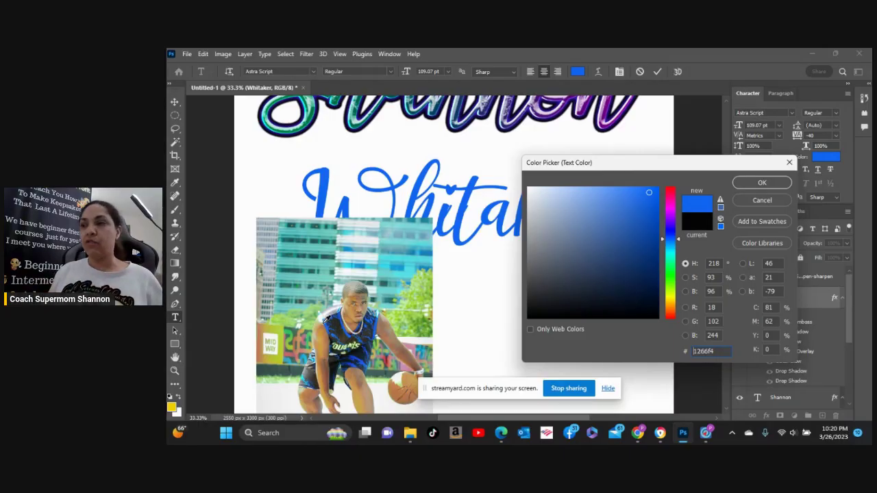
pyautogui.click(762, 183)
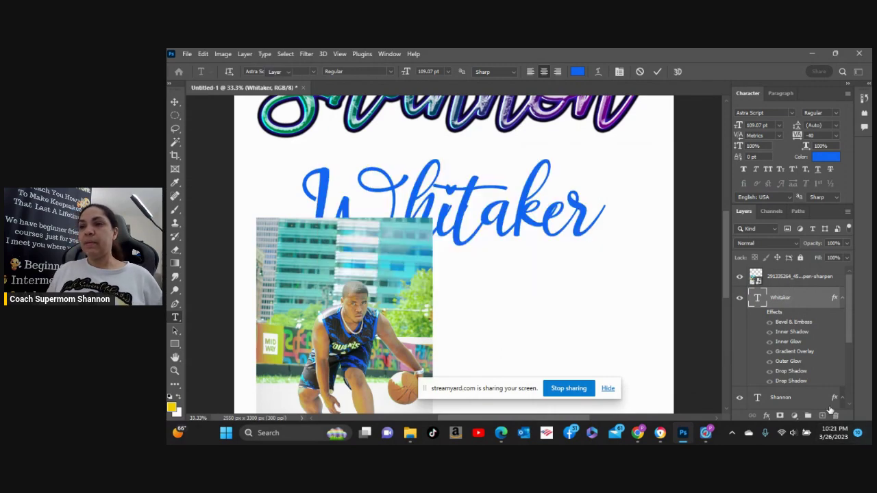
pyautogui.press('v')
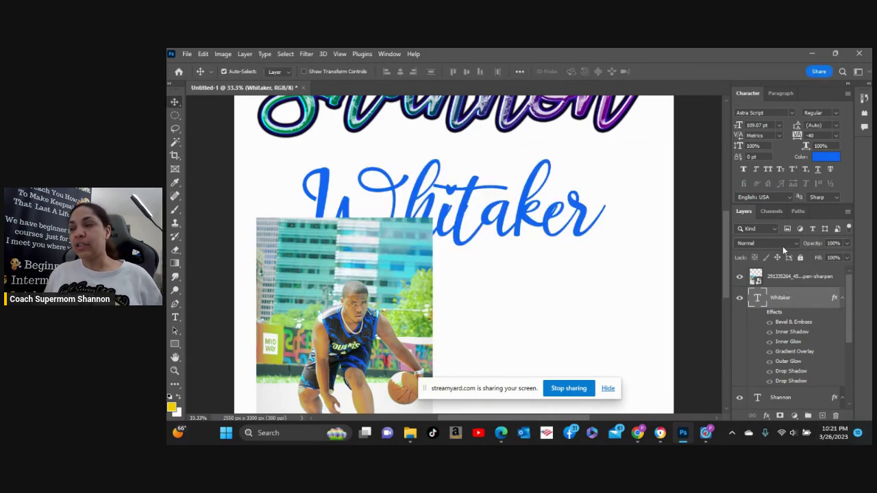
pyautogui.click(760, 314)
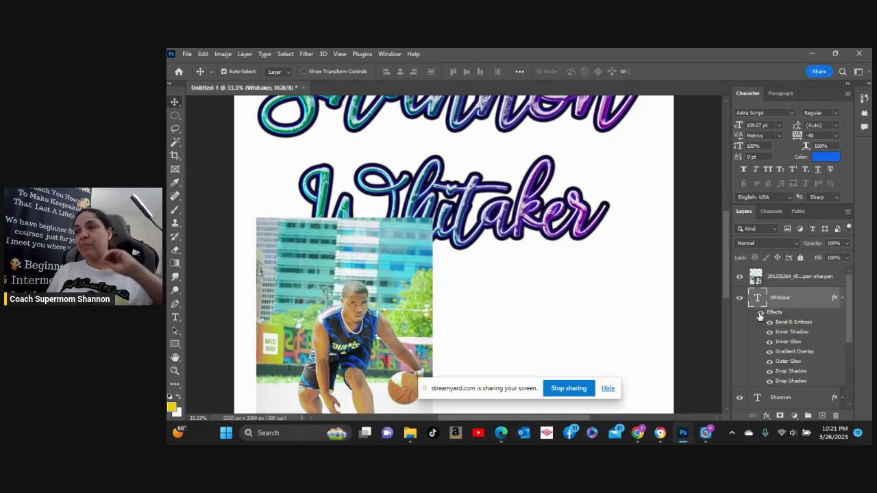
pyautogui.click(760, 314)
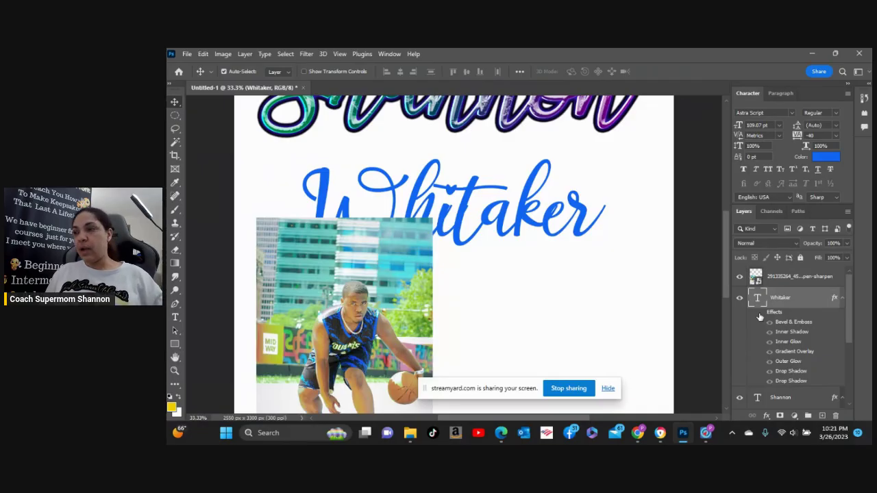
pyautogui.click(794, 278)
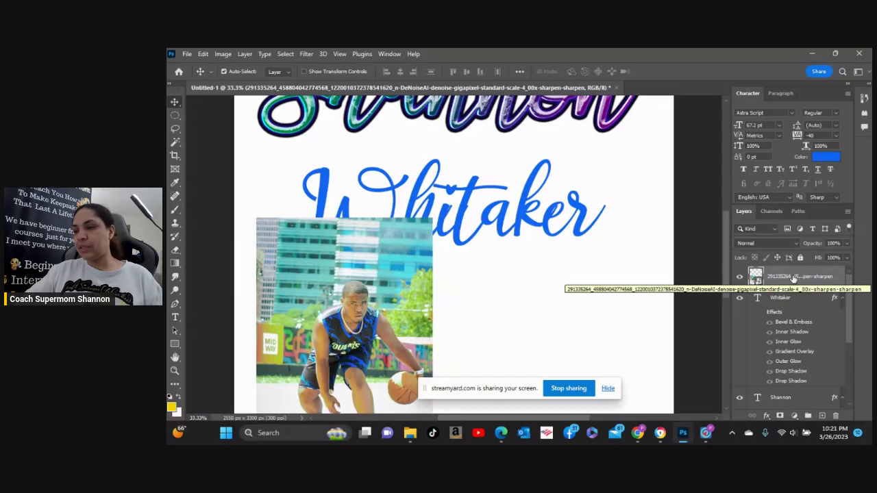
pyautogui.press('Delete')
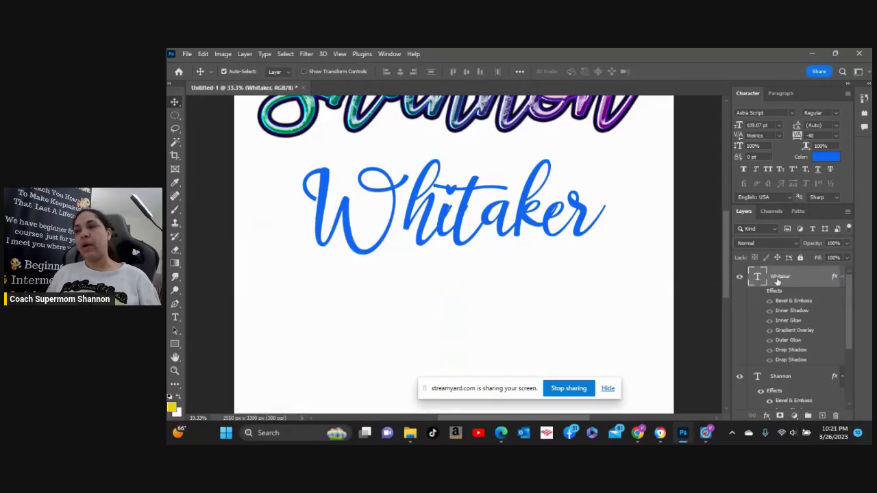
pyautogui.scroll(5, 629, 309)
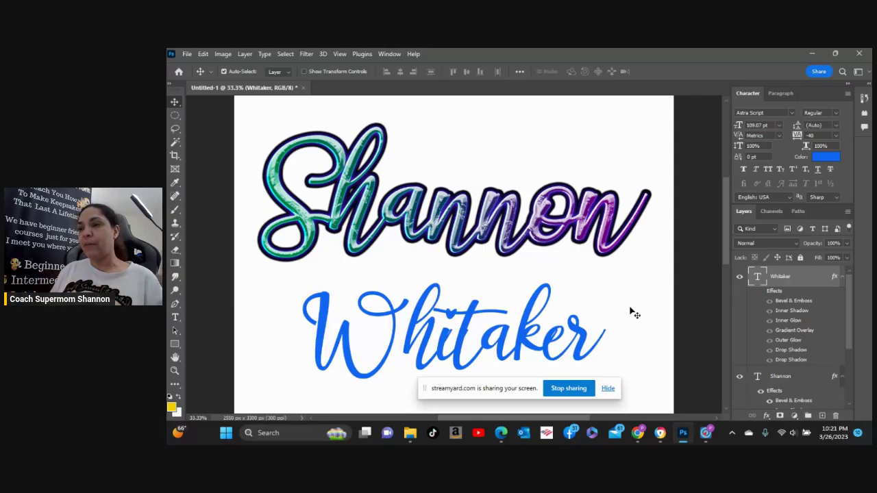
pyautogui.scroll(1, 543, 281)
pyautogui.scroll(-1, 545, 280)
pyautogui.scroll(1, 545, 281)
pyautogui.scroll(-1, 546, 282)
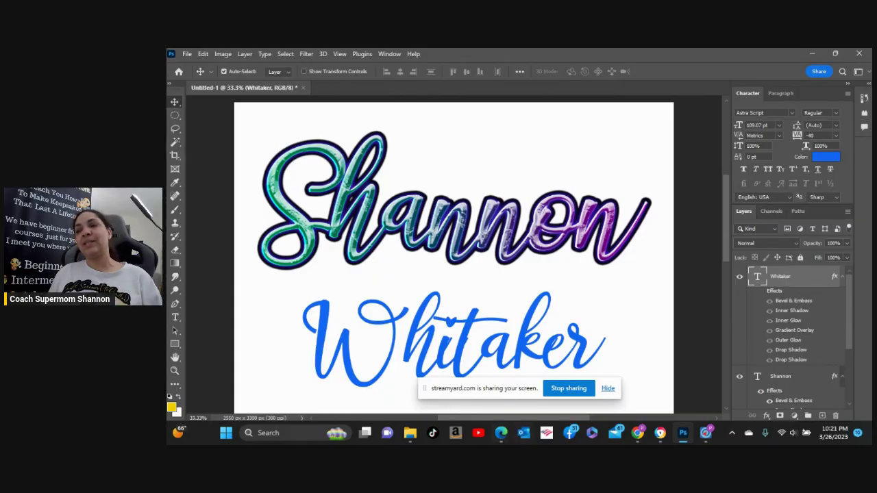
pyautogui.click(574, 394)
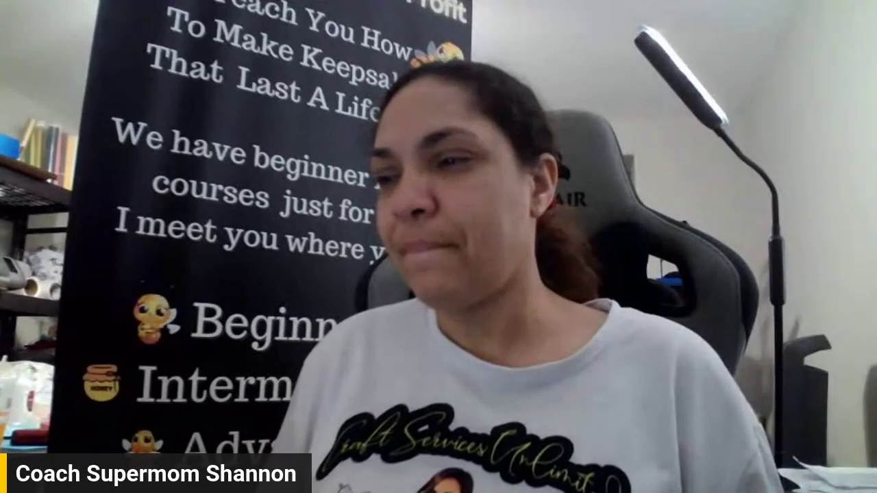